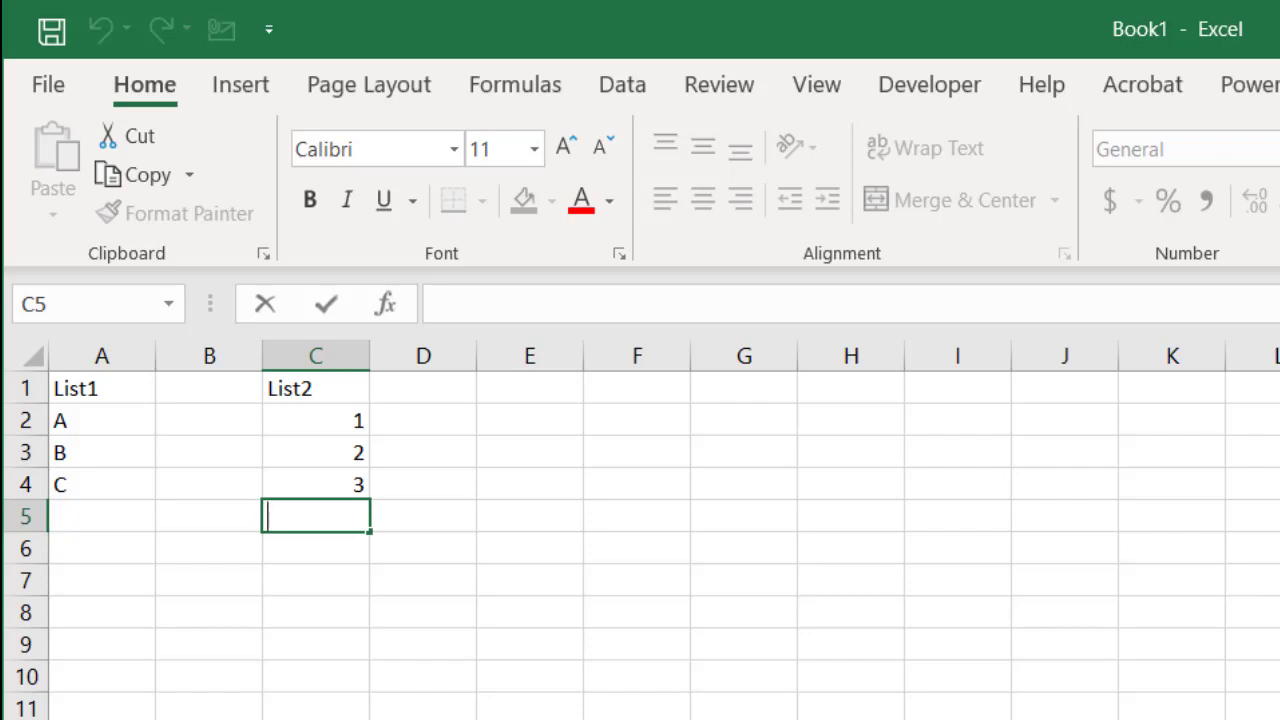
Examine the headers and entries of List1 in column A and List2 in column C
drag(113, 390, 114, 489)
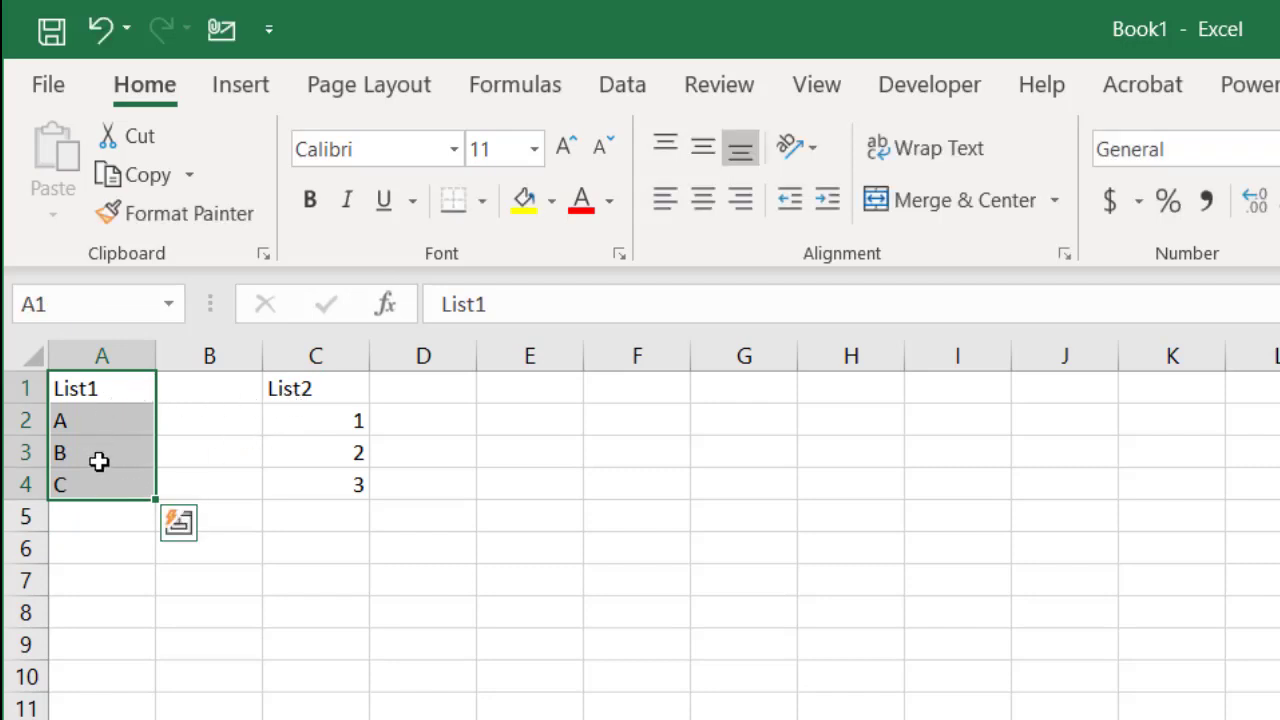
drag(302, 389, 322, 482)
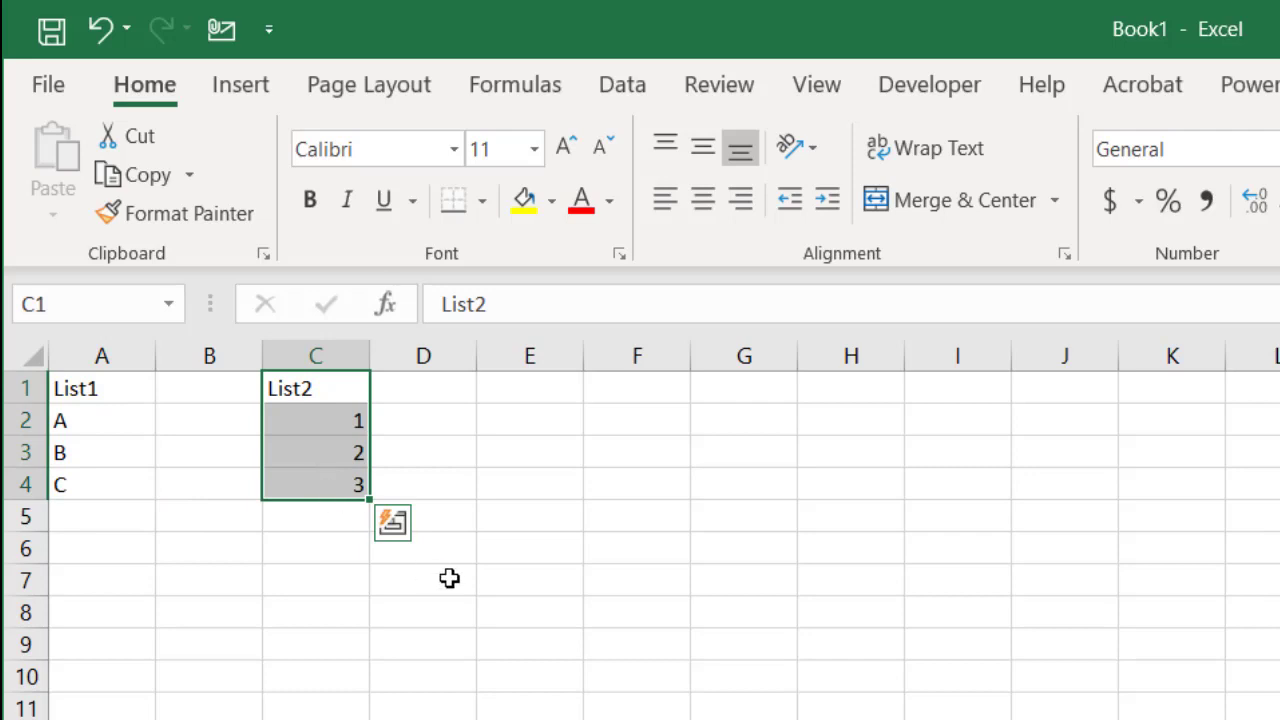
click(87, 420)
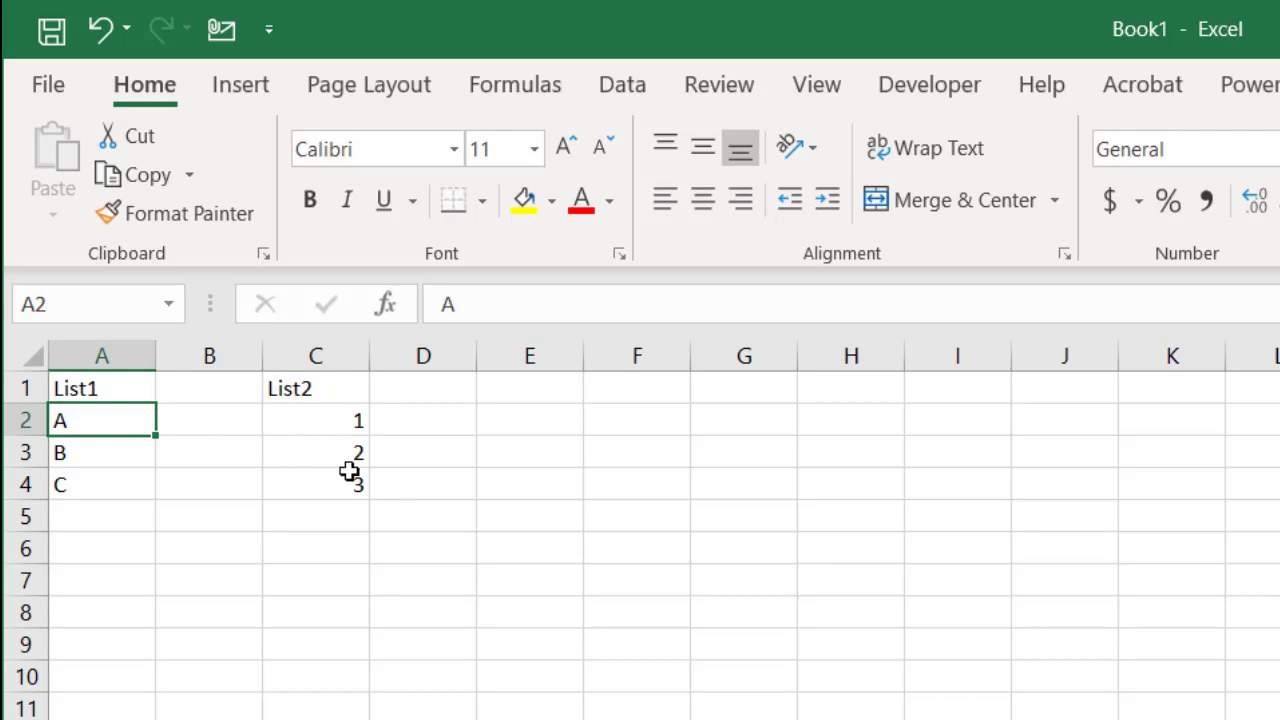
click(124, 453)
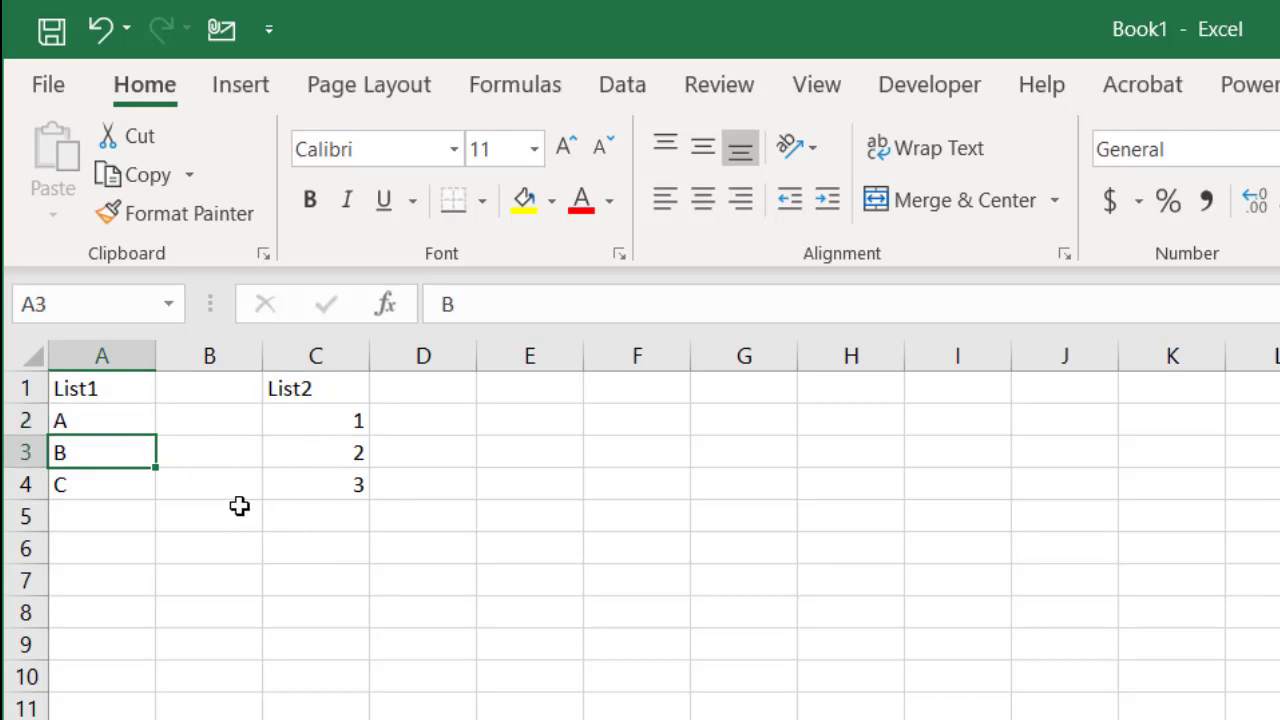
click(103, 483)
drag(320, 432, 324, 465)
click(328, 487)
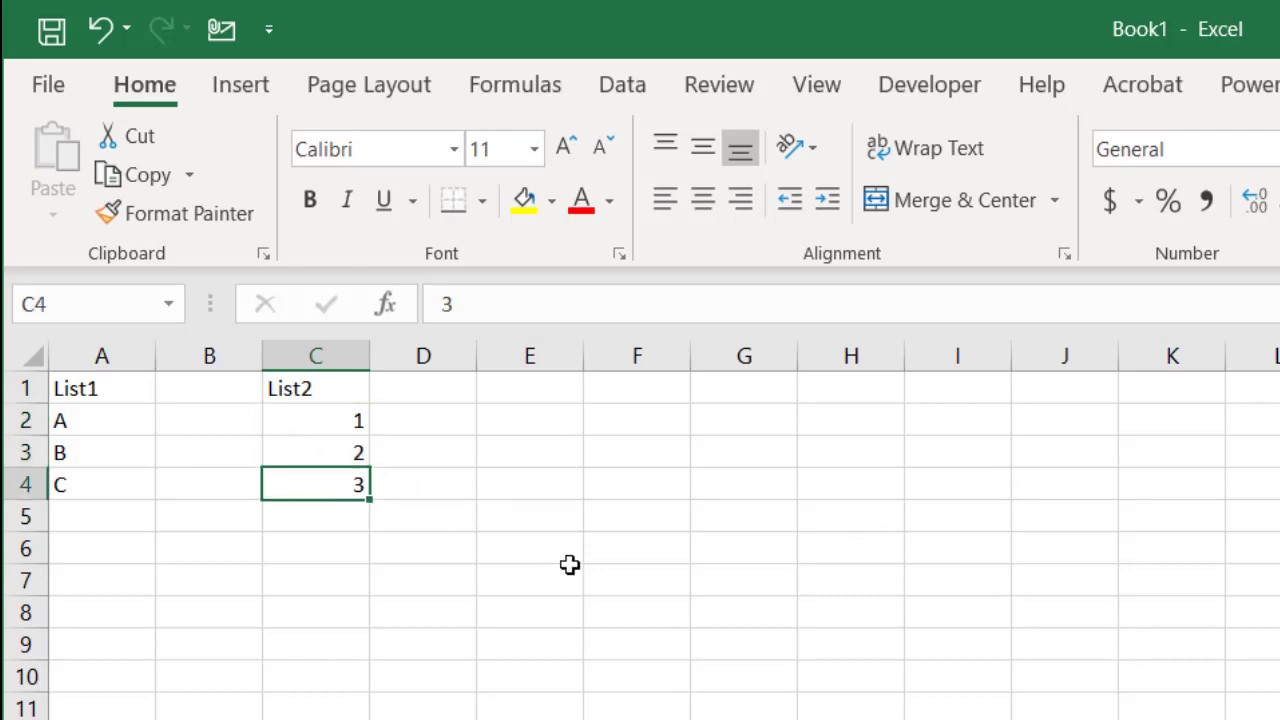
click(108, 440)
drag(108, 440, 104, 478)
drag(280, 431, 306, 480)
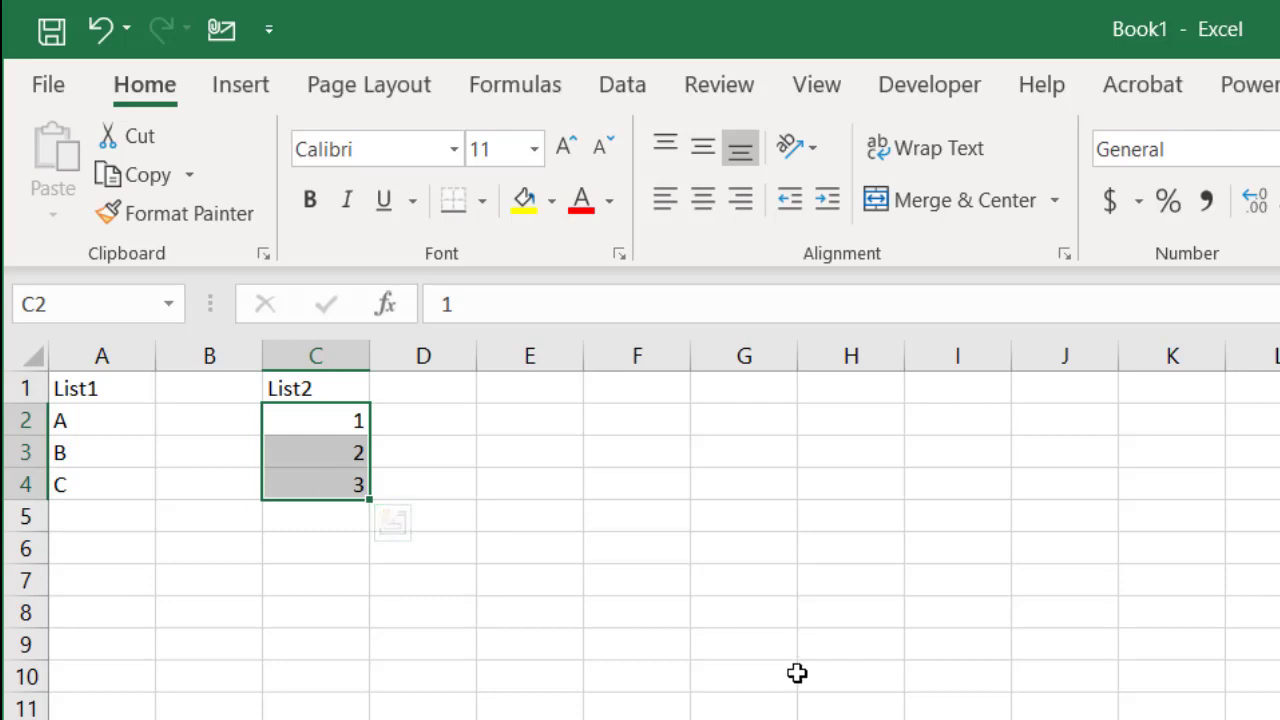
Convert the List1 range A1:A4 into a table with headers
click(107, 430)
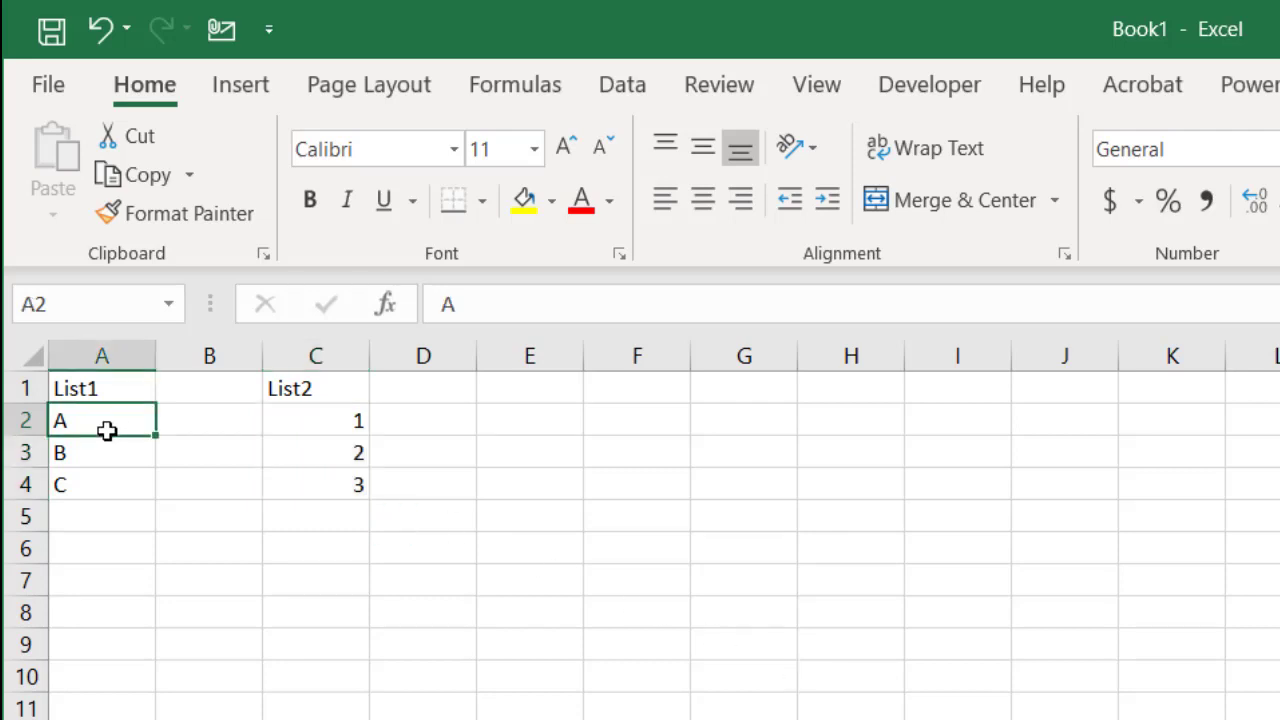
key(ctrl+t)
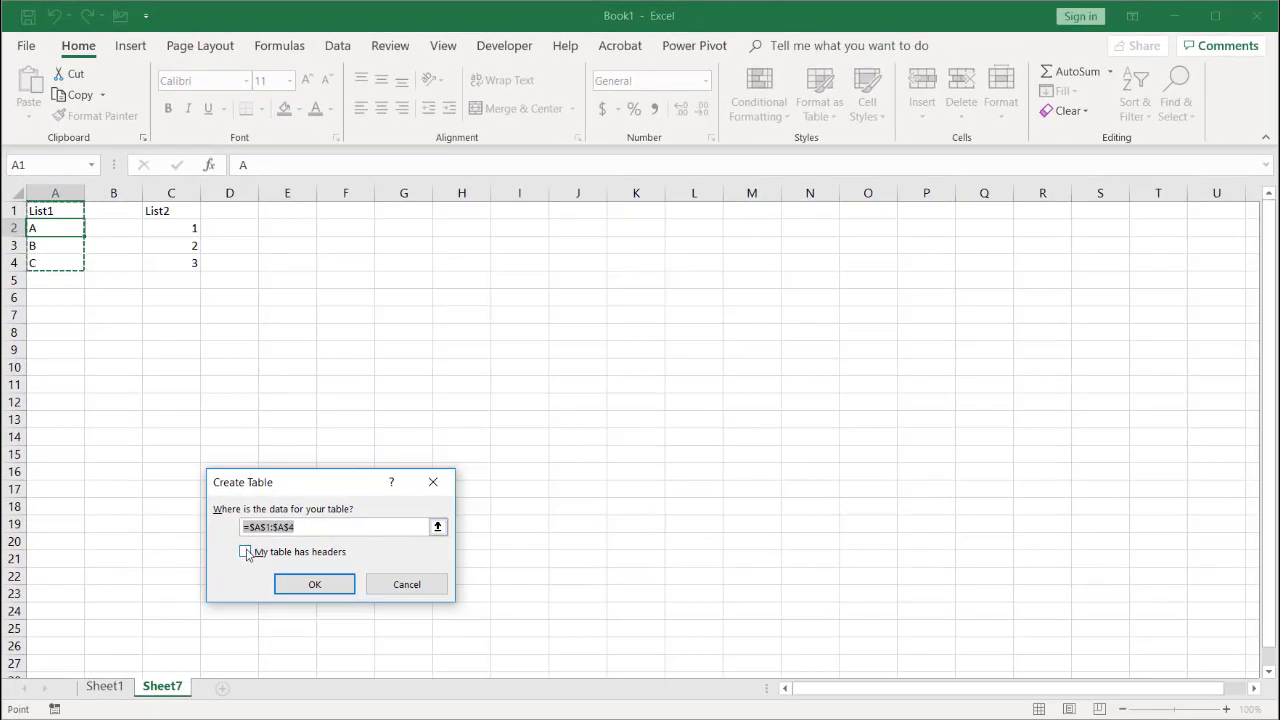
click(247, 552)
click(295, 584)
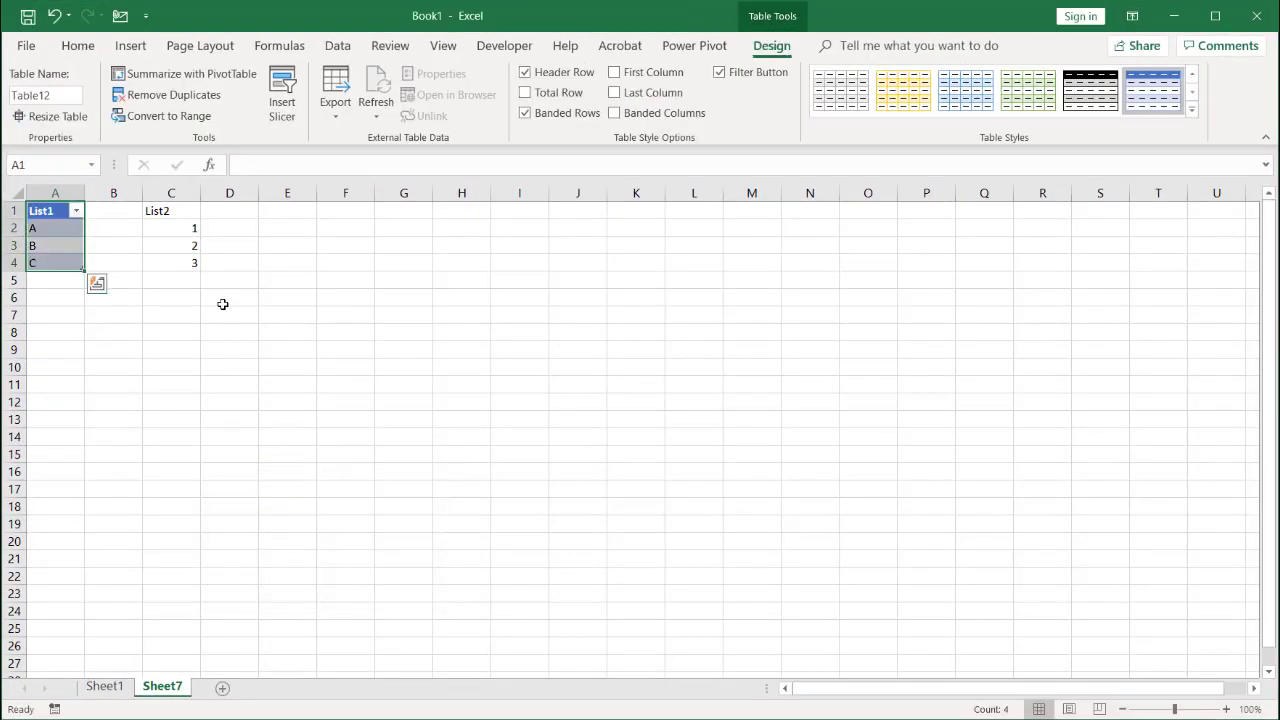
Convert the List2 range C1:C4 into a table with headers
drag(187, 210, 189, 266)
click(189, 252)
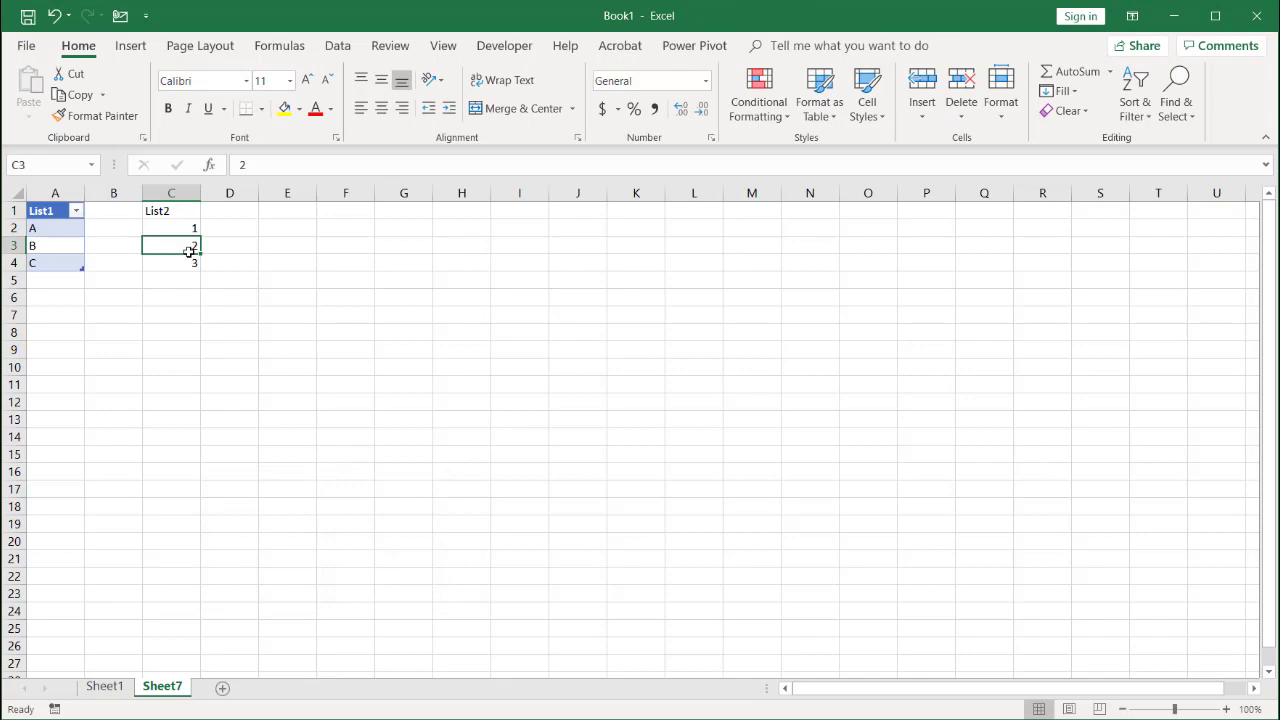
key(ctrl+t)
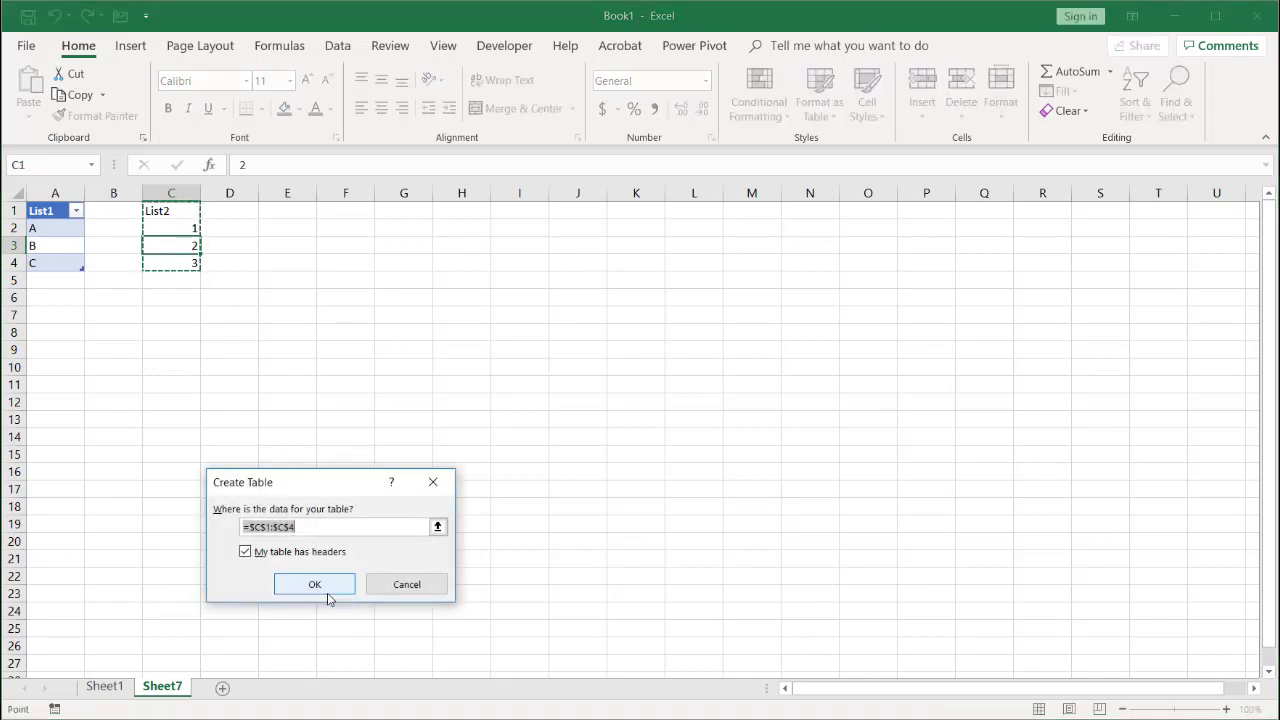
click(432, 588)
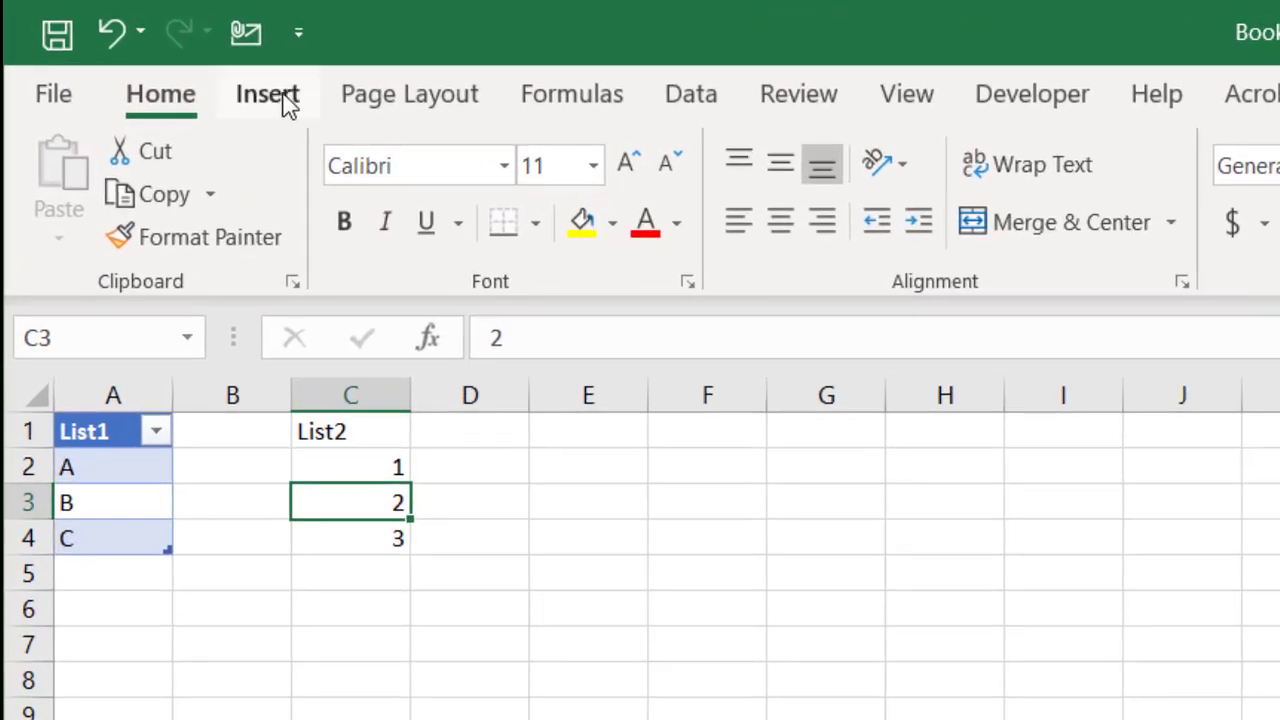
click(139, 51)
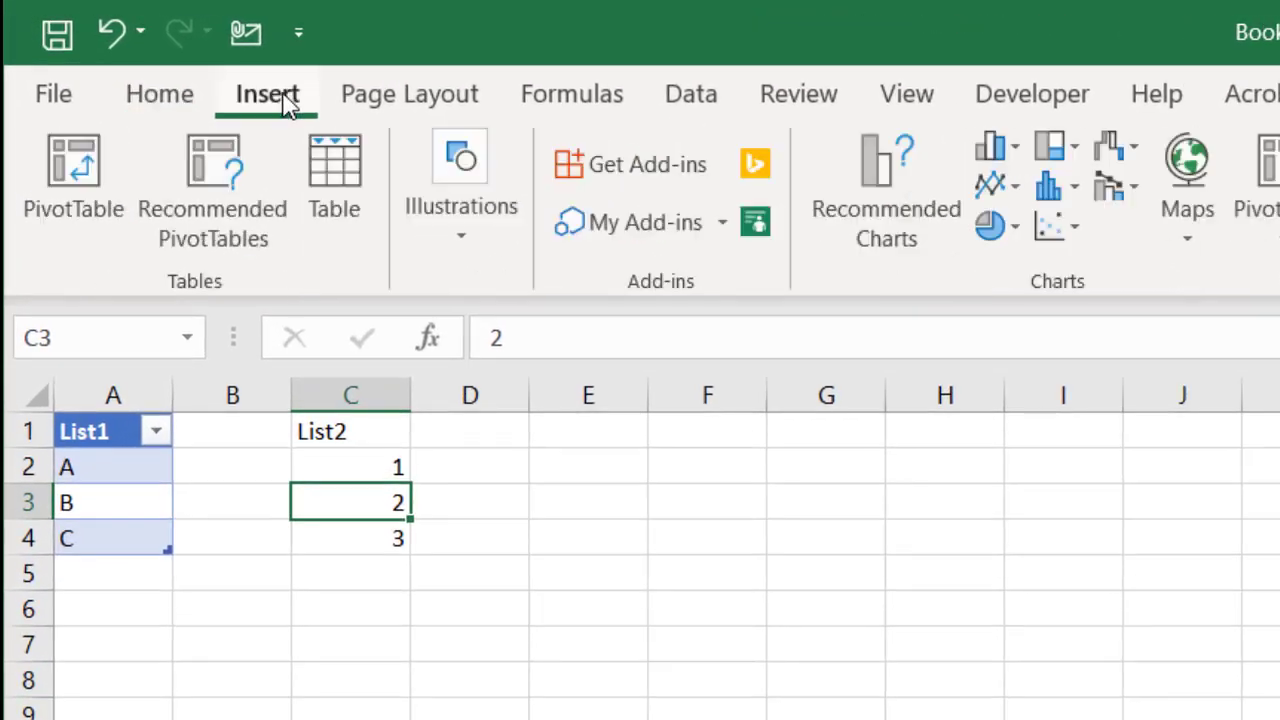
click(345, 175)
click(317, 585)
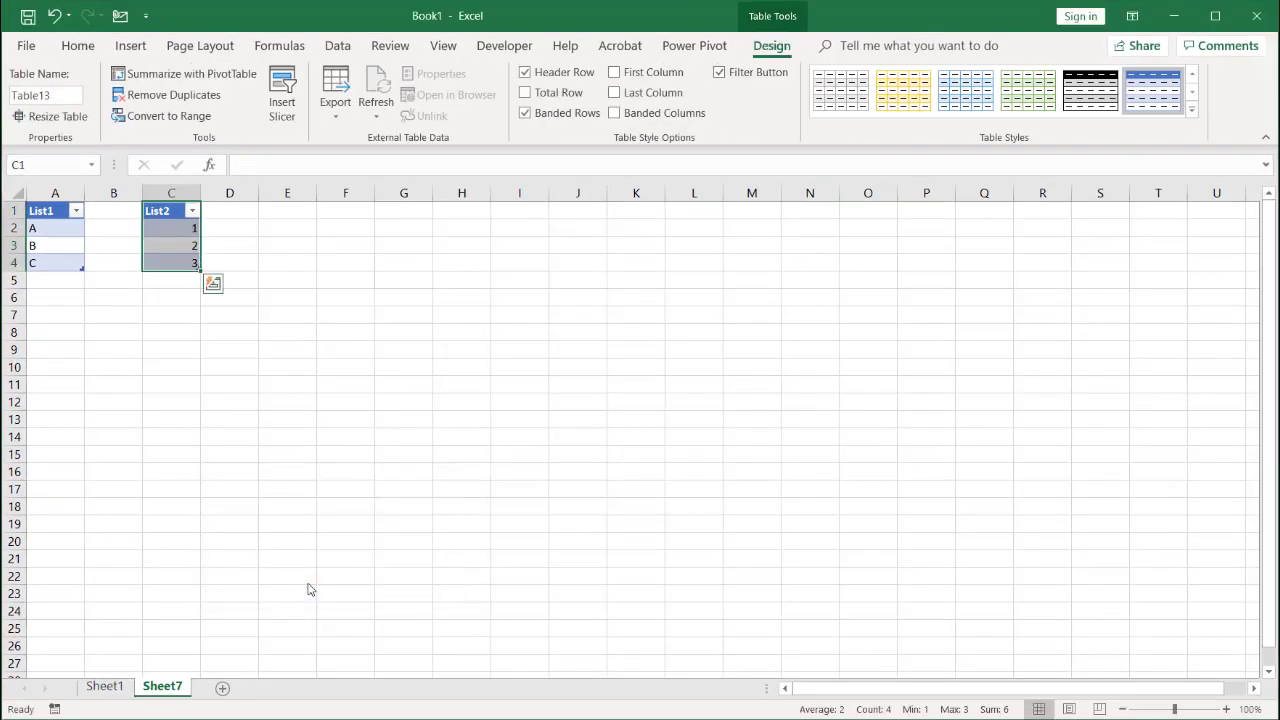
Bring the List1 table into Power Query and load it back as a connection-only query
click(66, 258)
click(157, 240)
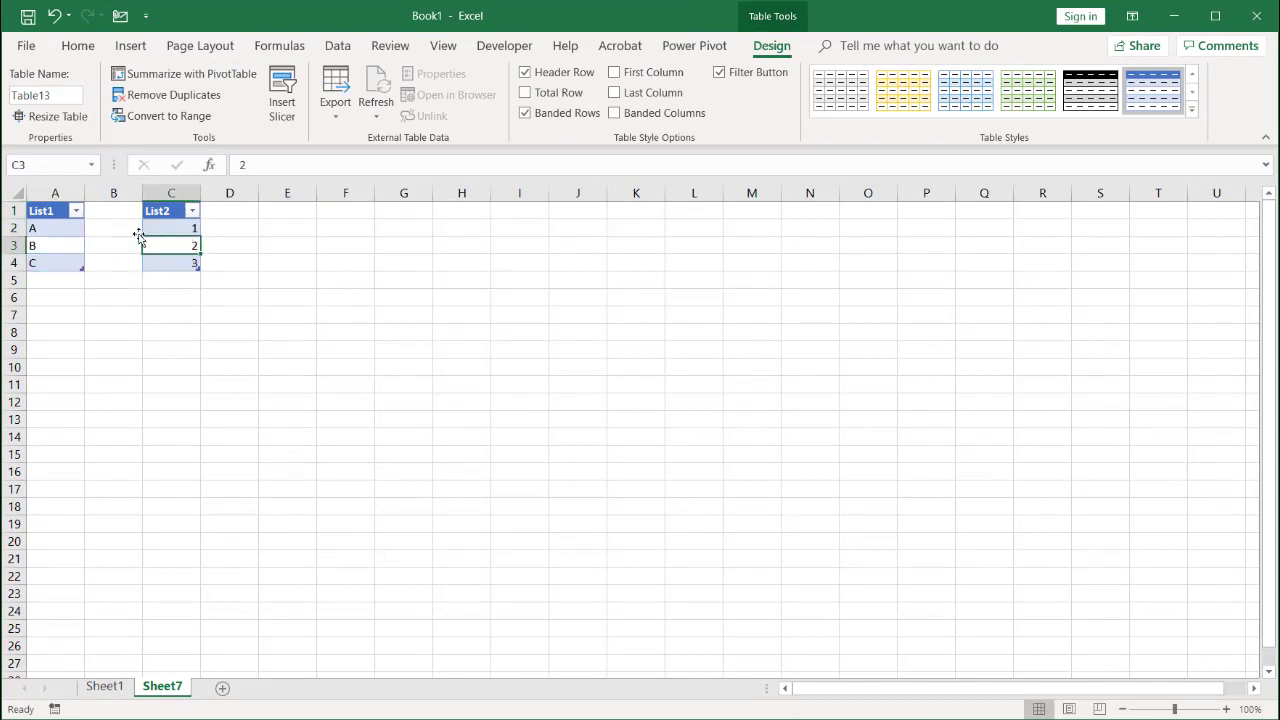
click(53, 231)
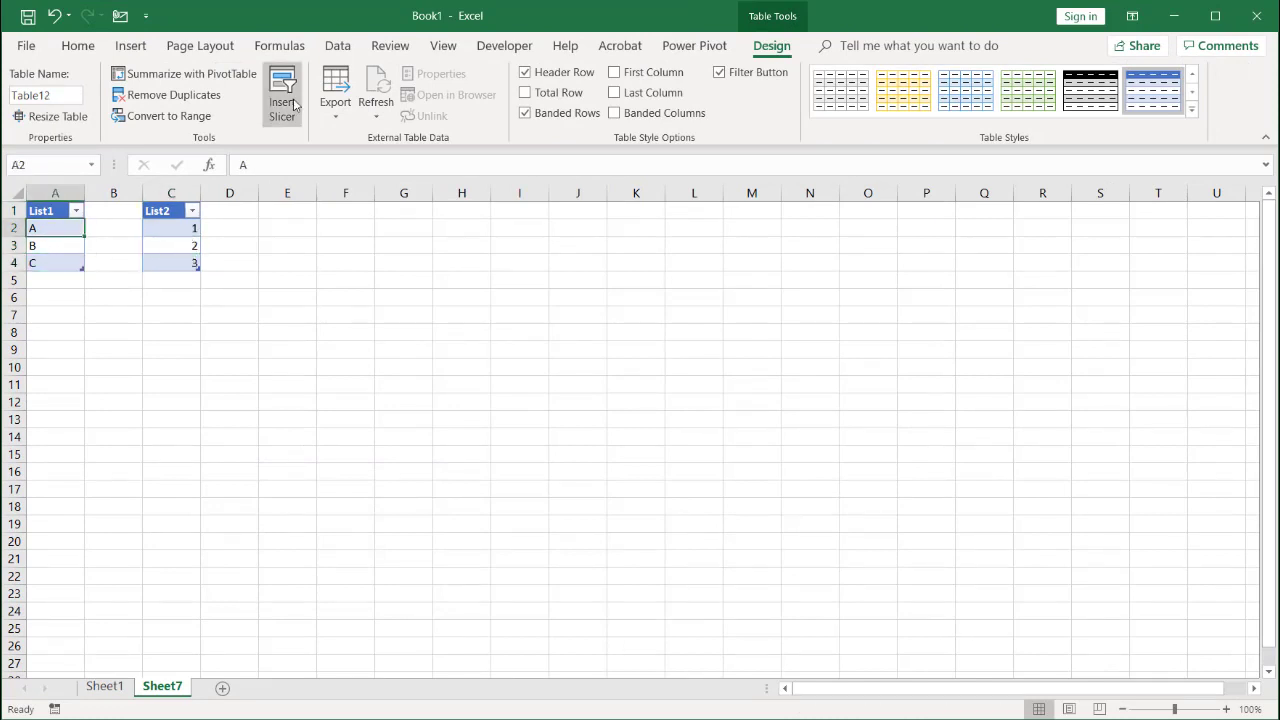
click(345, 55)
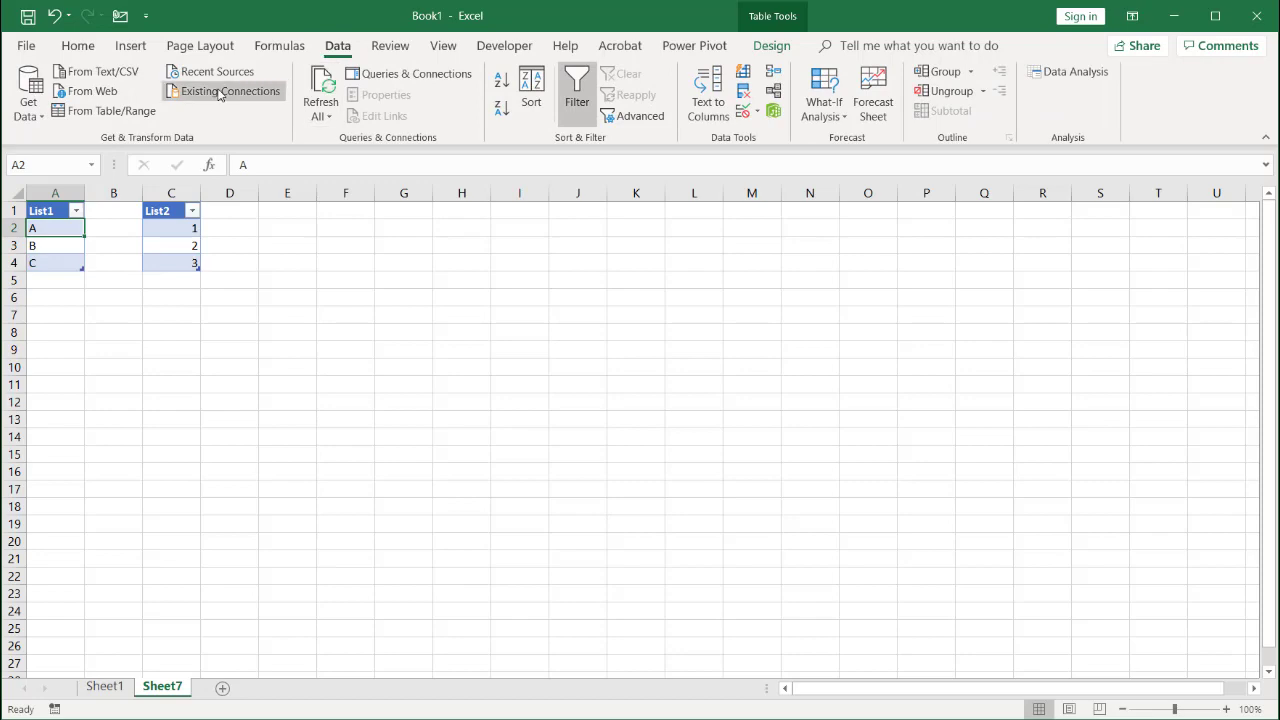
click(130, 111)
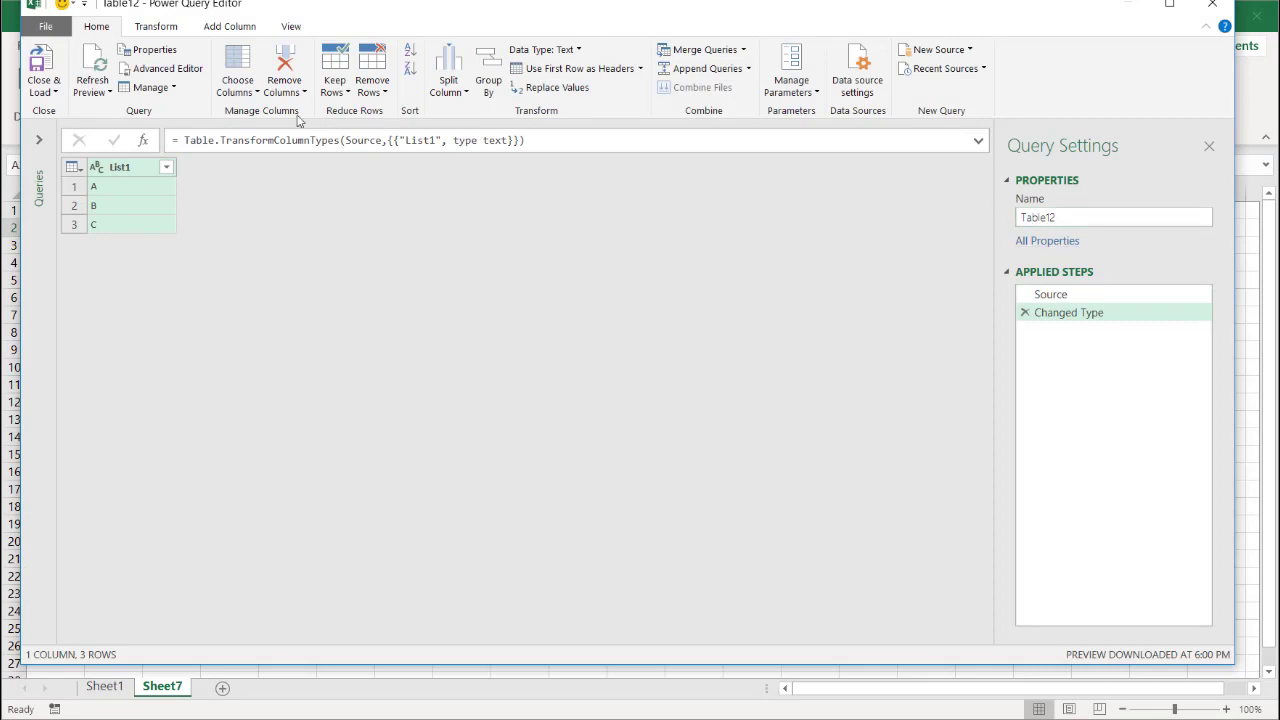
click(36, 92)
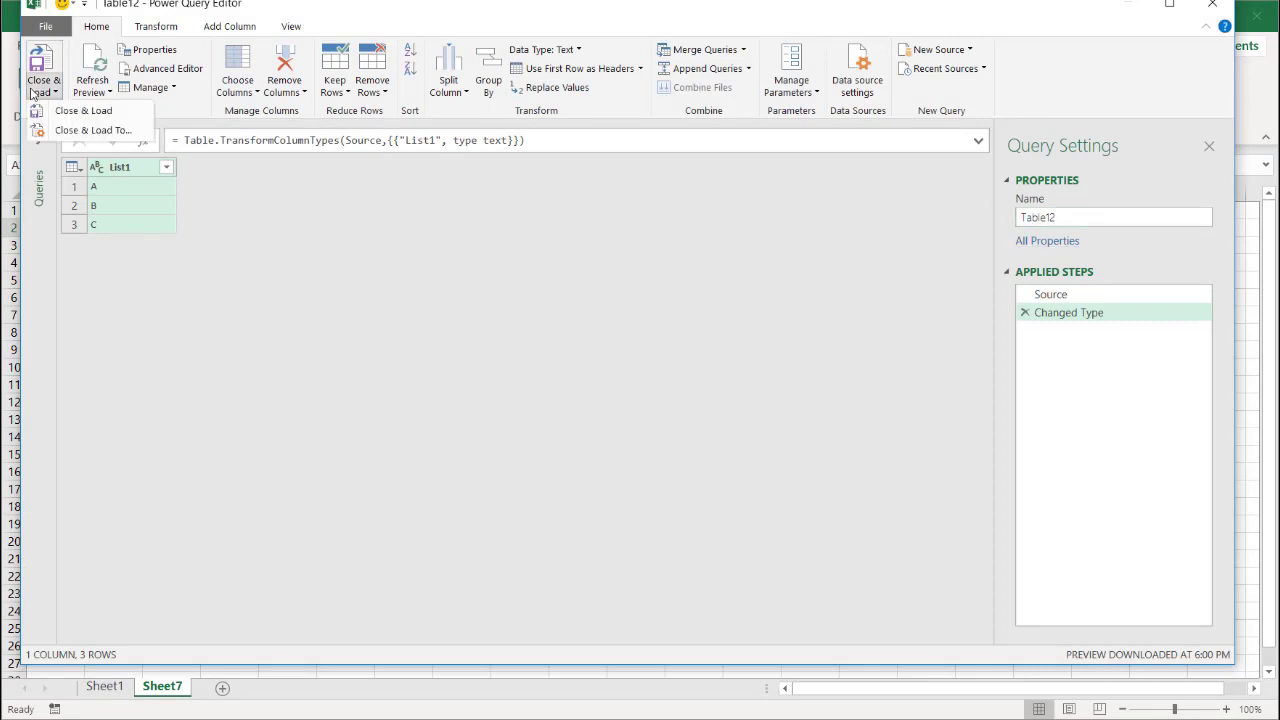
click(80, 128)
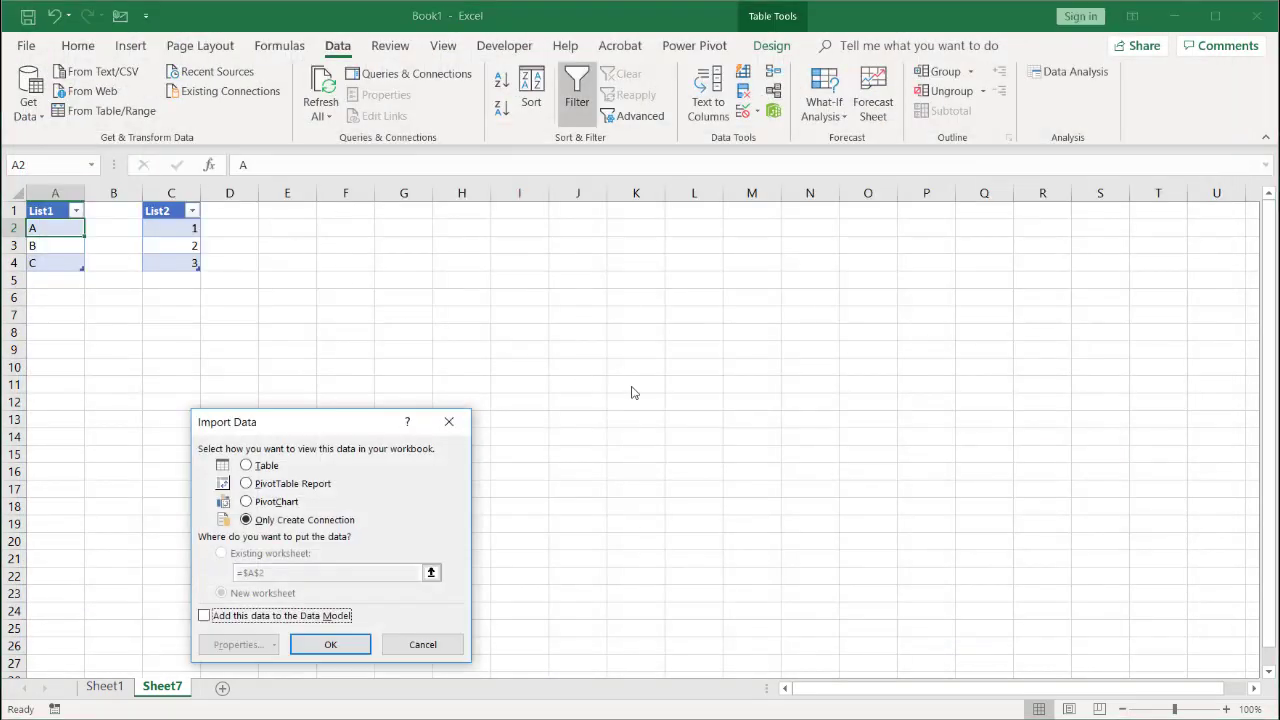
click(358, 648)
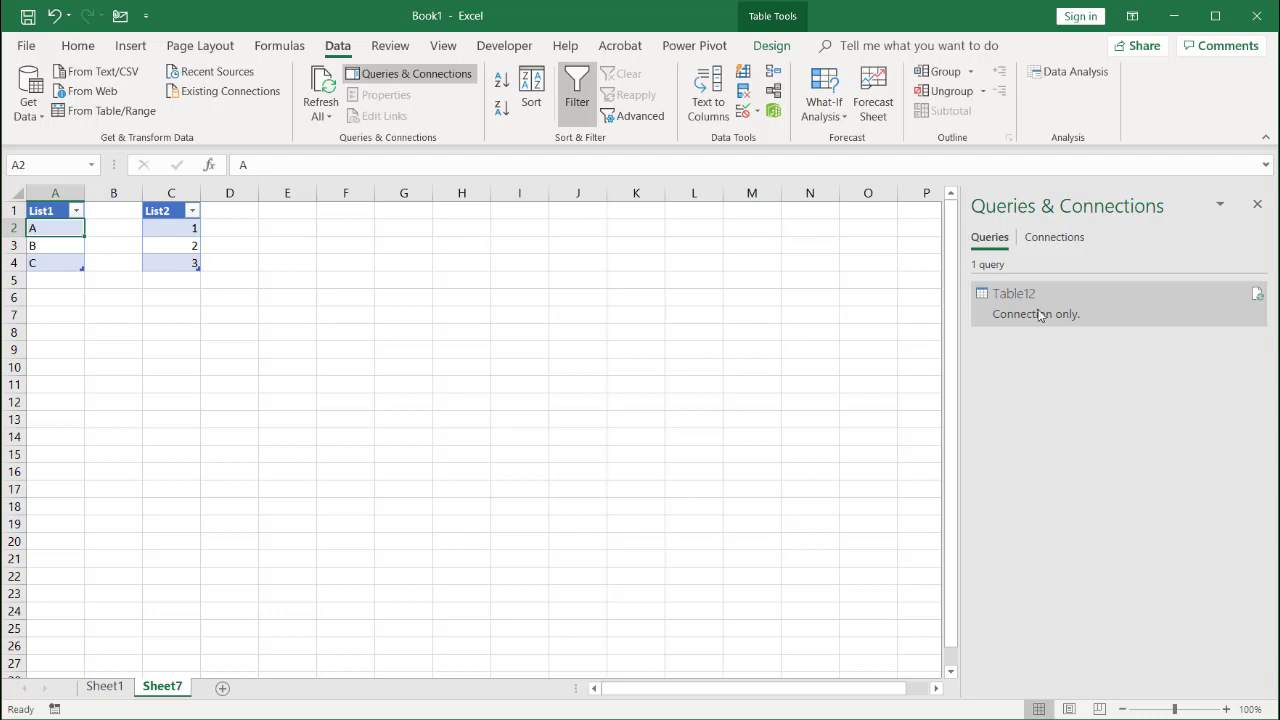
Bring the List2 table into Power Query and load it back as a connection-only query
click(178, 245)
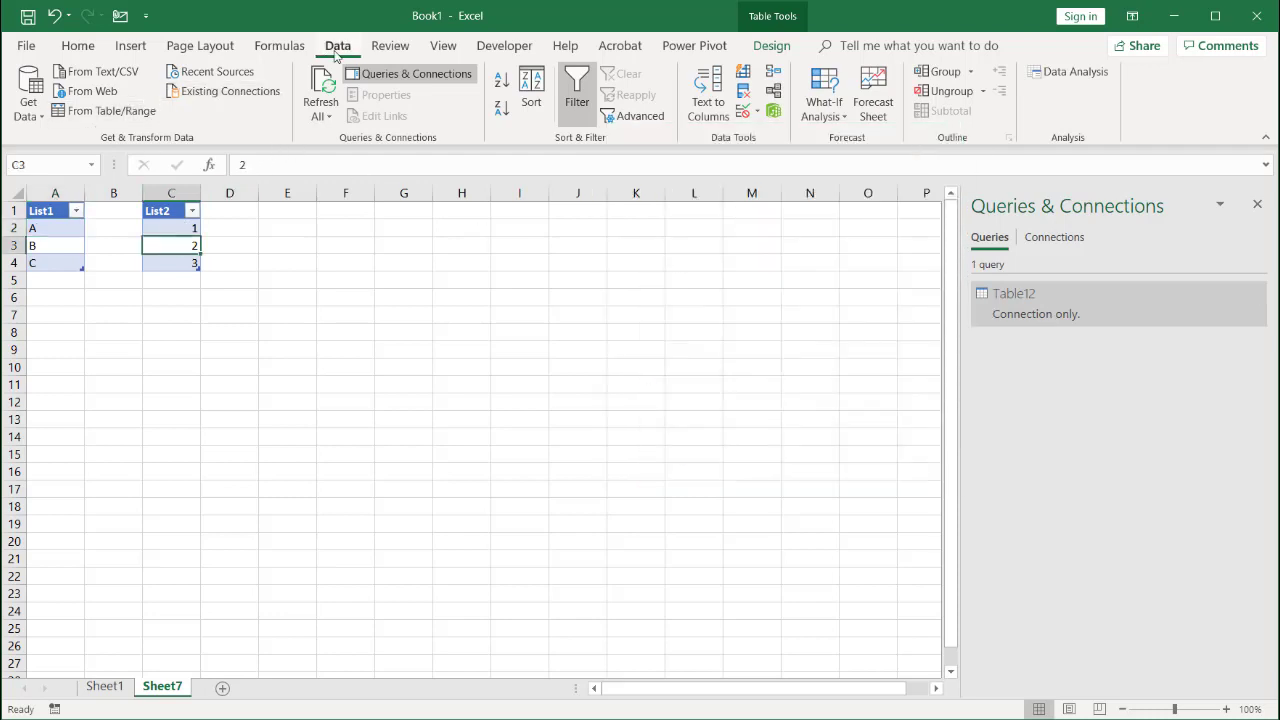
click(94, 113)
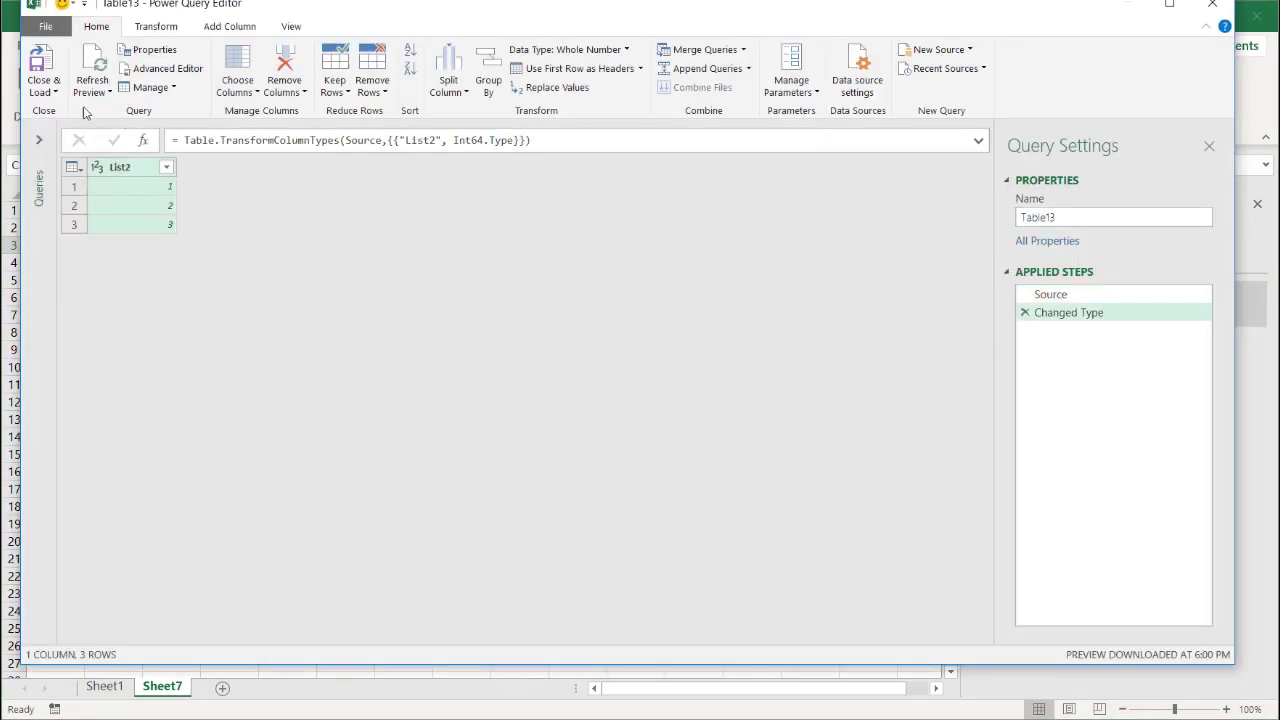
click(44, 90)
click(91, 130)
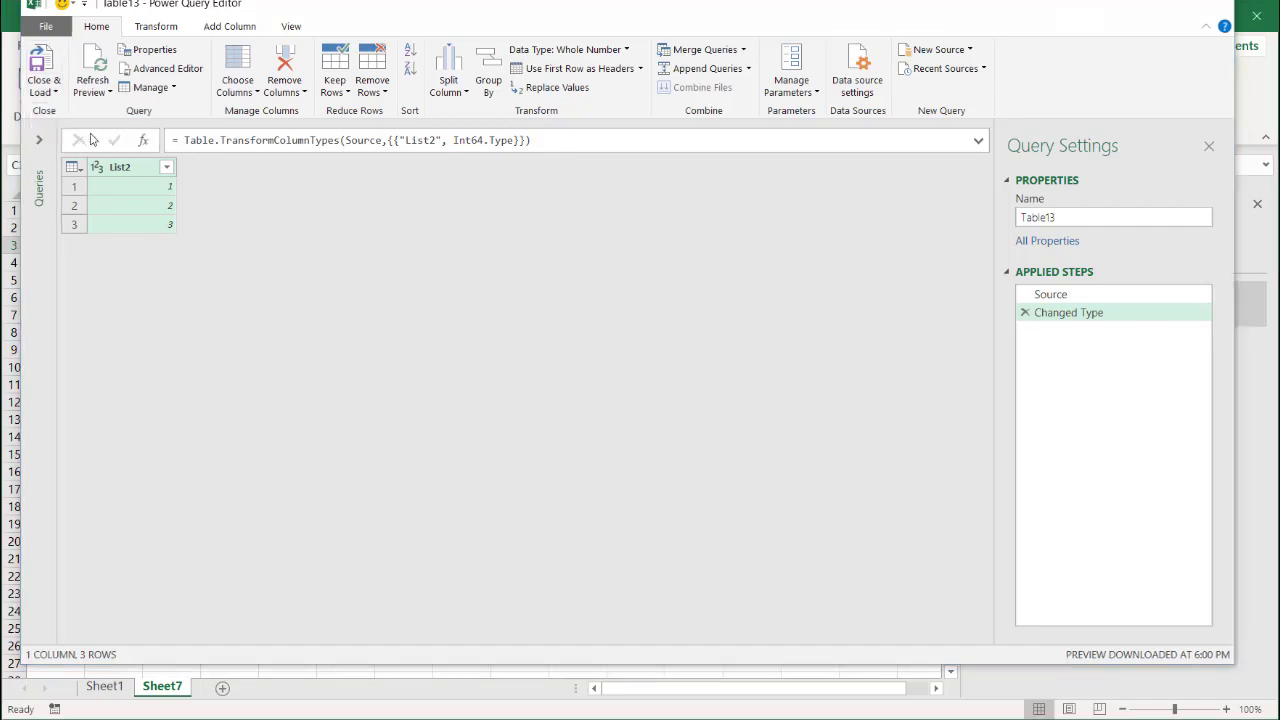
click(350, 651)
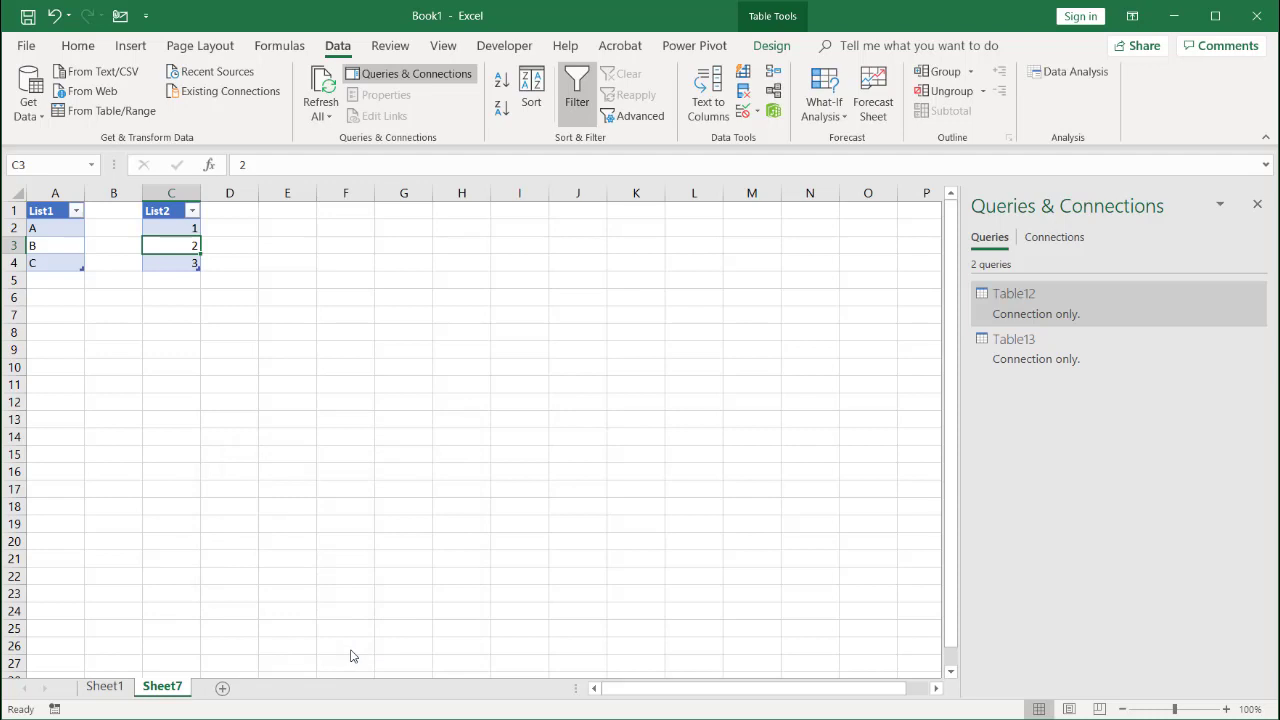
Create a new query that references the List1 query Table12
click(1034, 364)
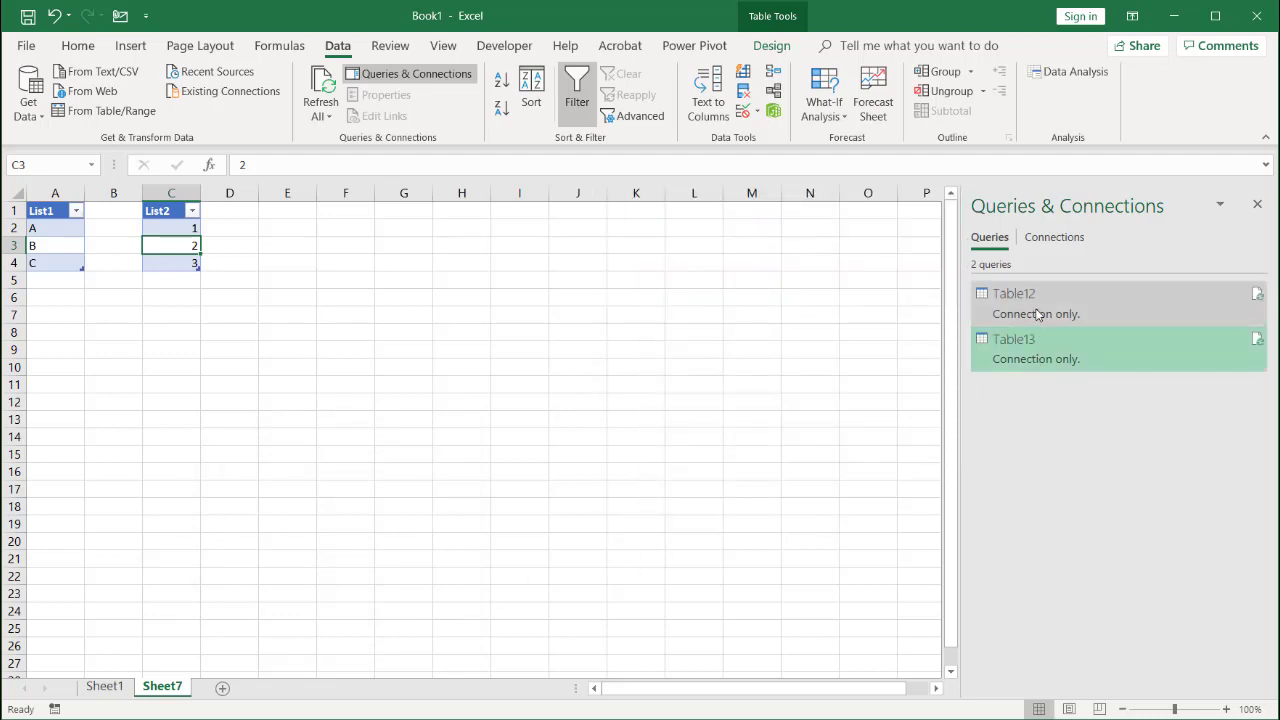
mouse_move(1038, 314)
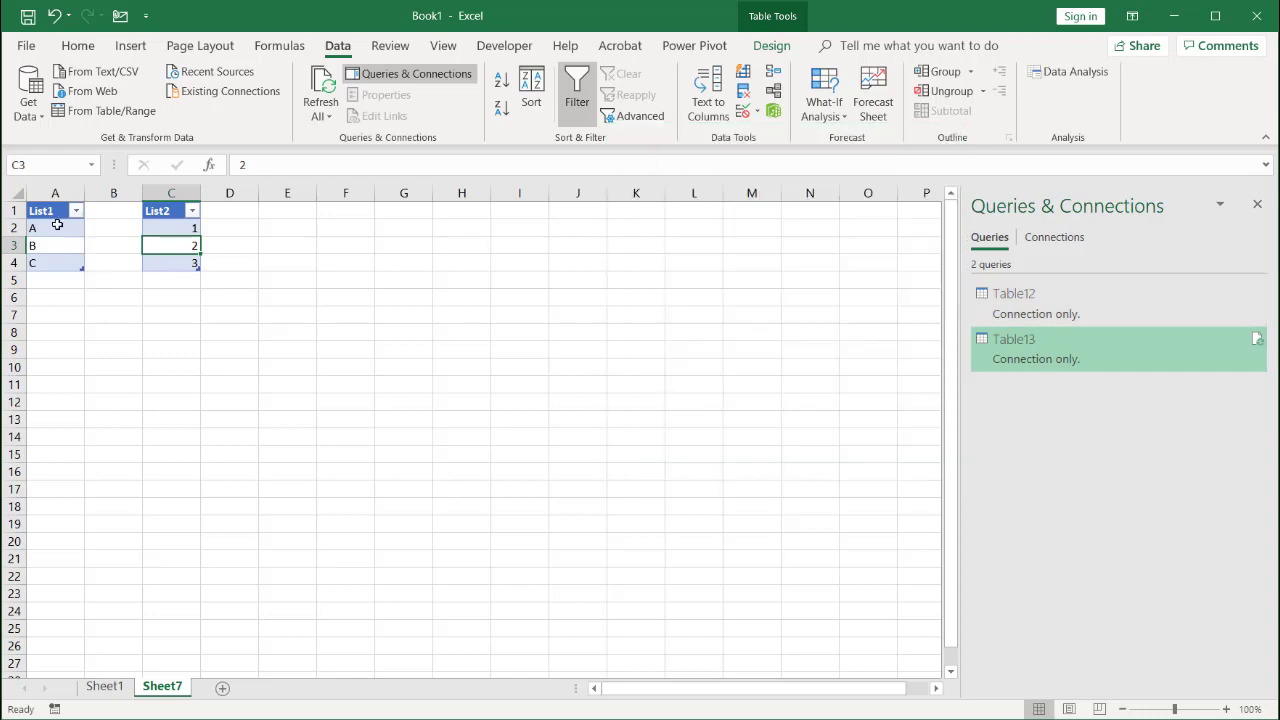
click(1022, 306)
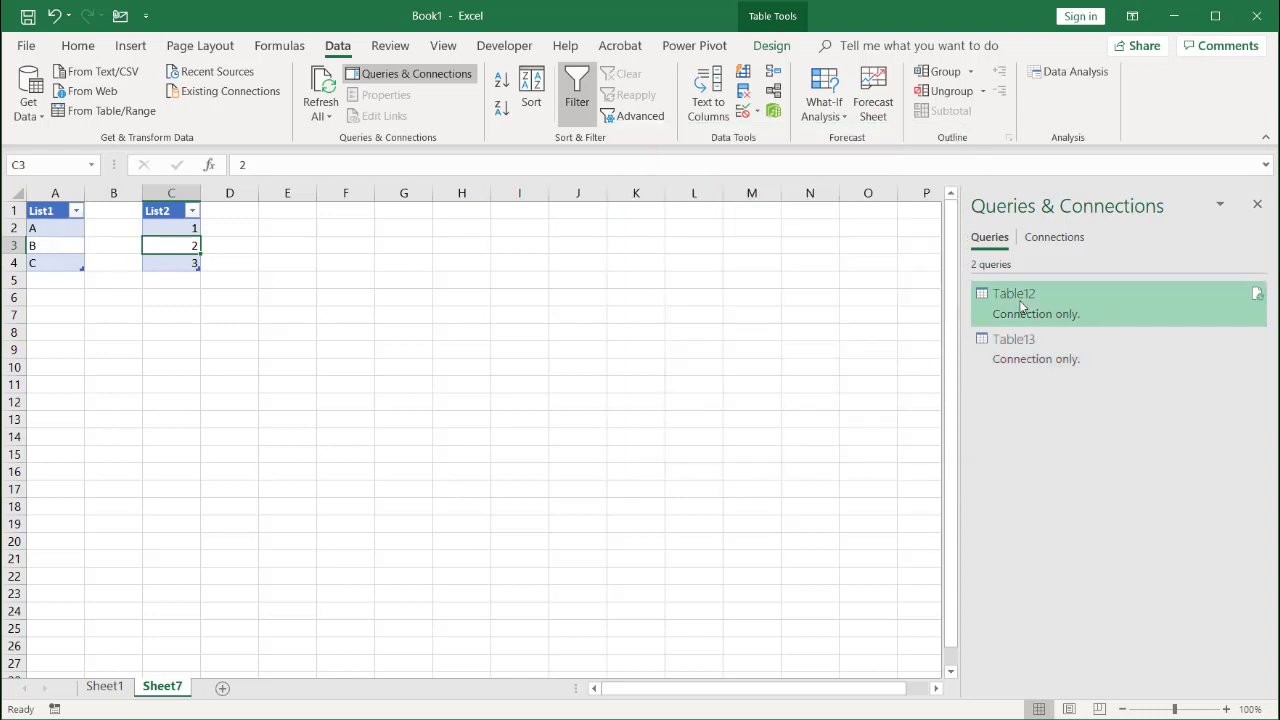
right_click(1021, 303)
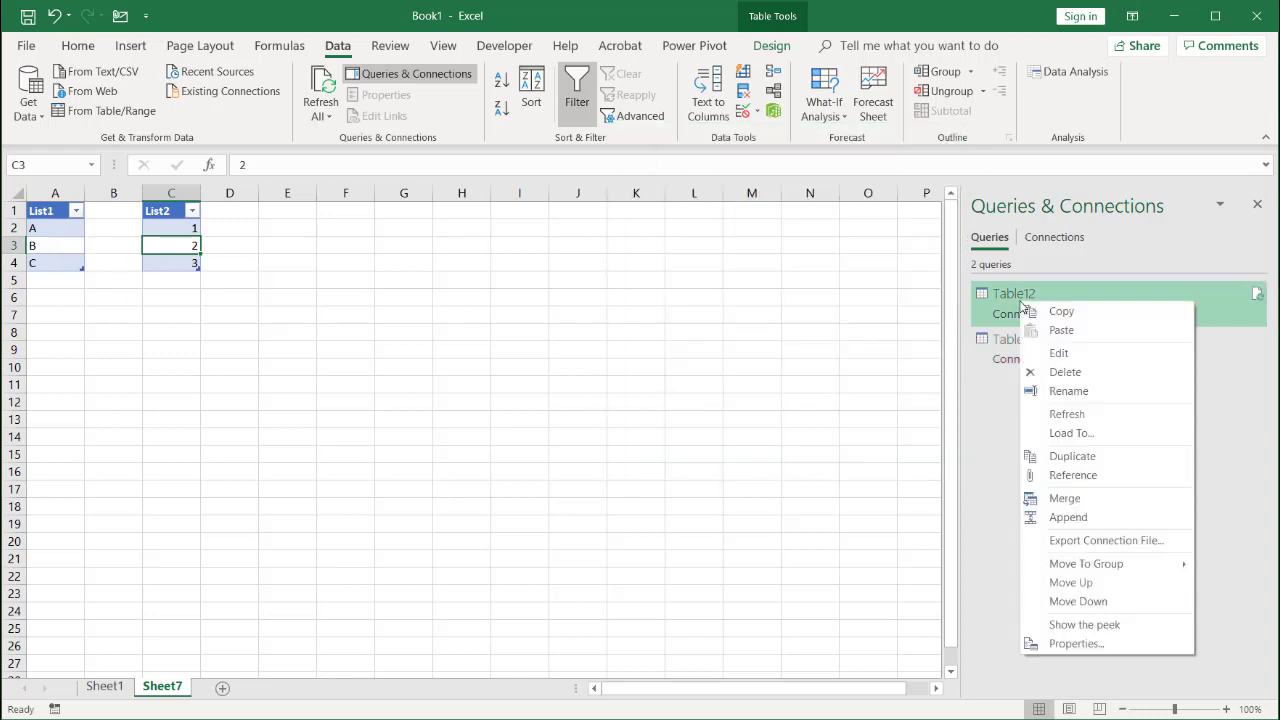
click(1072, 475)
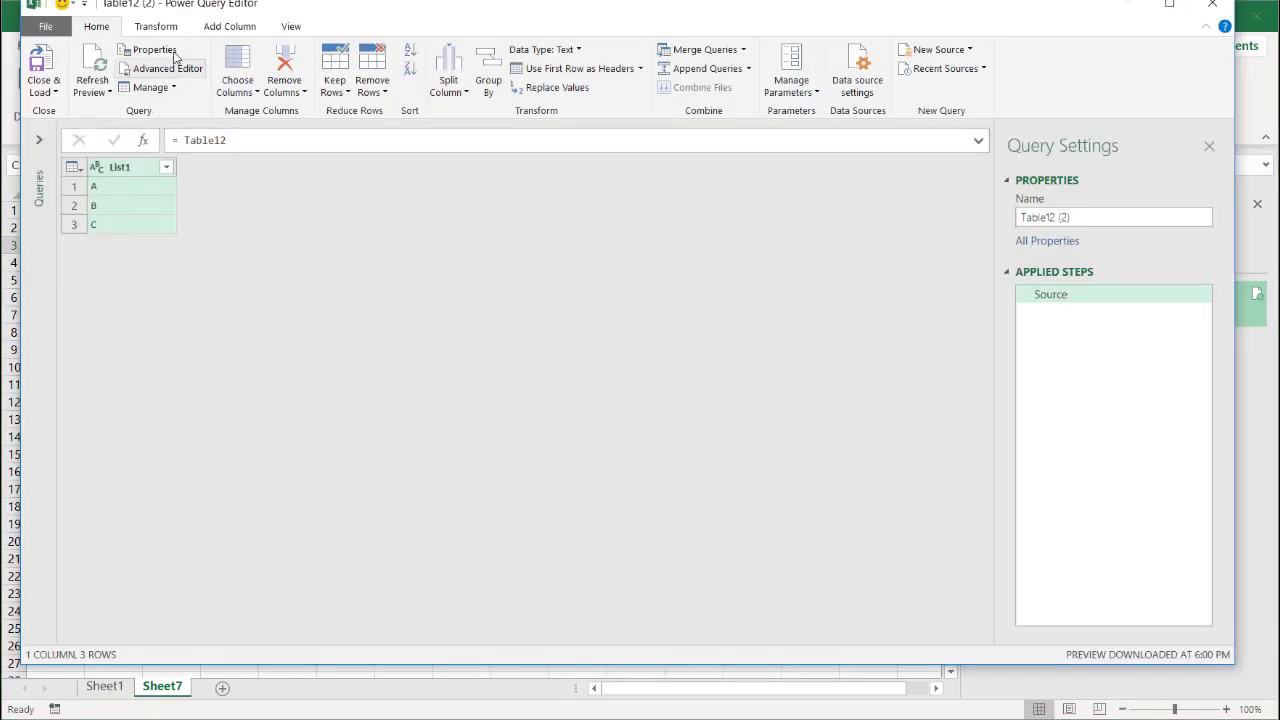
Add a custom column named Custom with the formula =Table13 to the referencing query
click(230, 28)
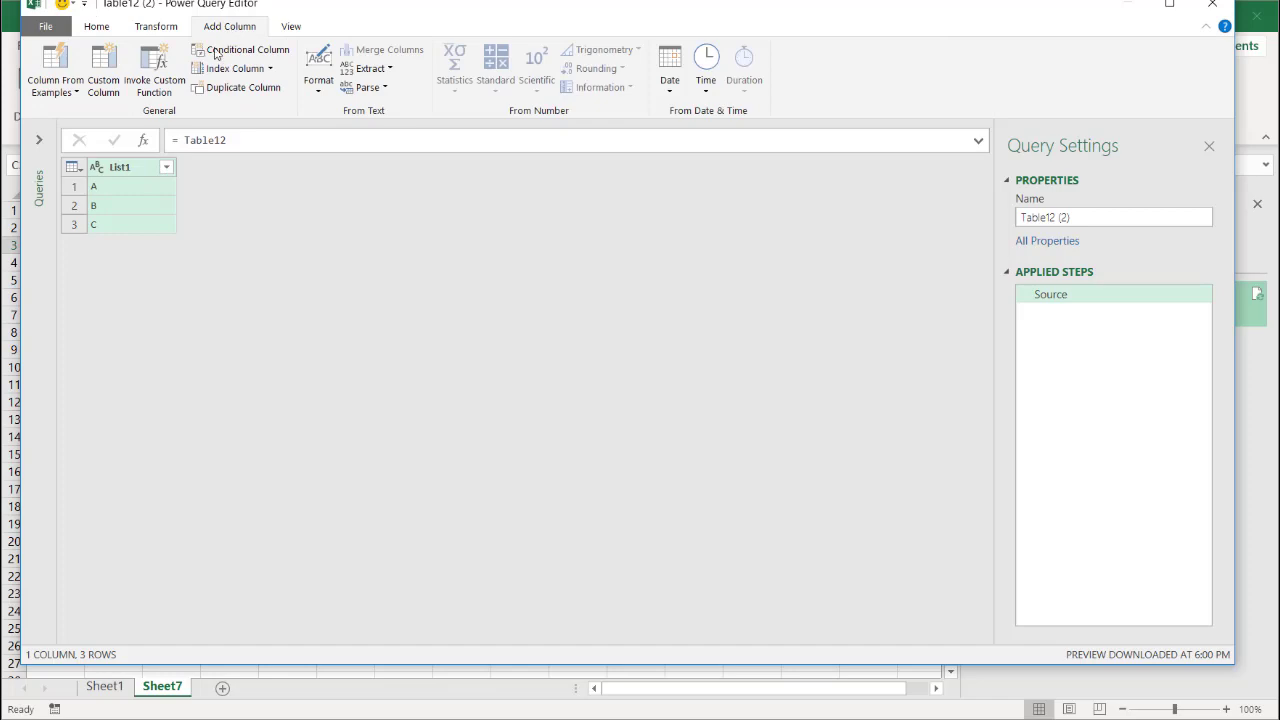
click(106, 85)
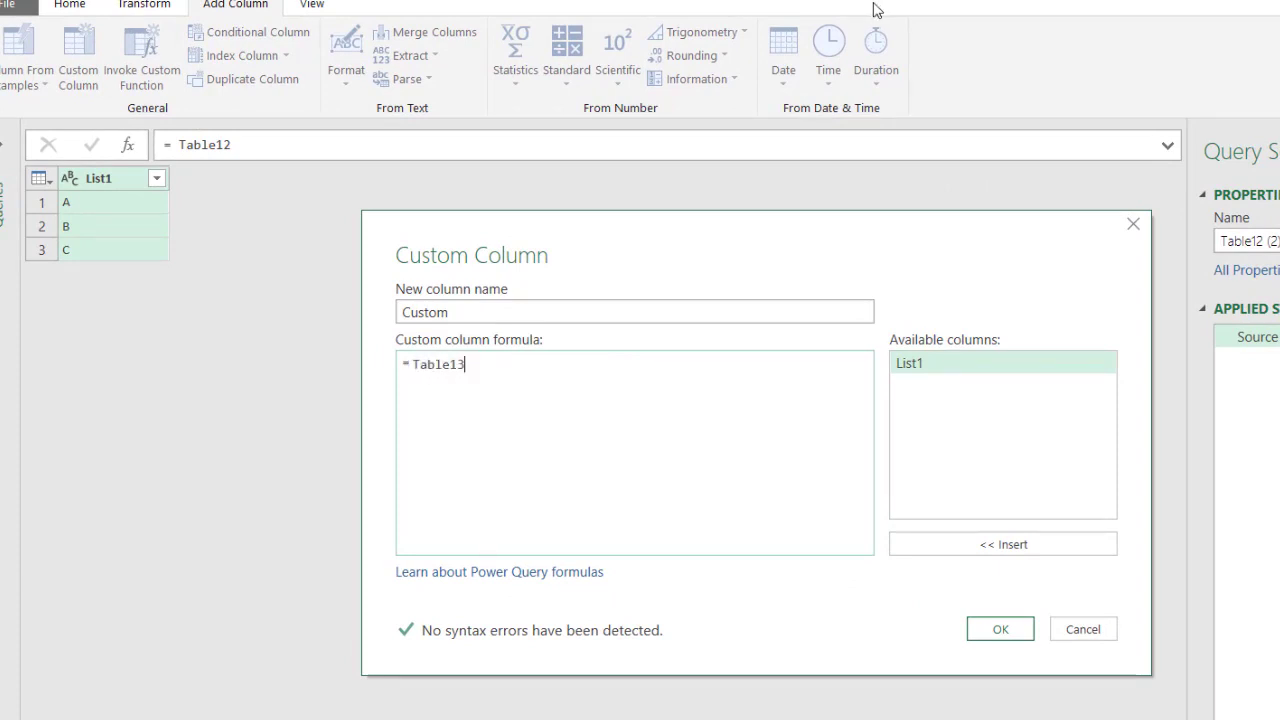
click(1000, 629)
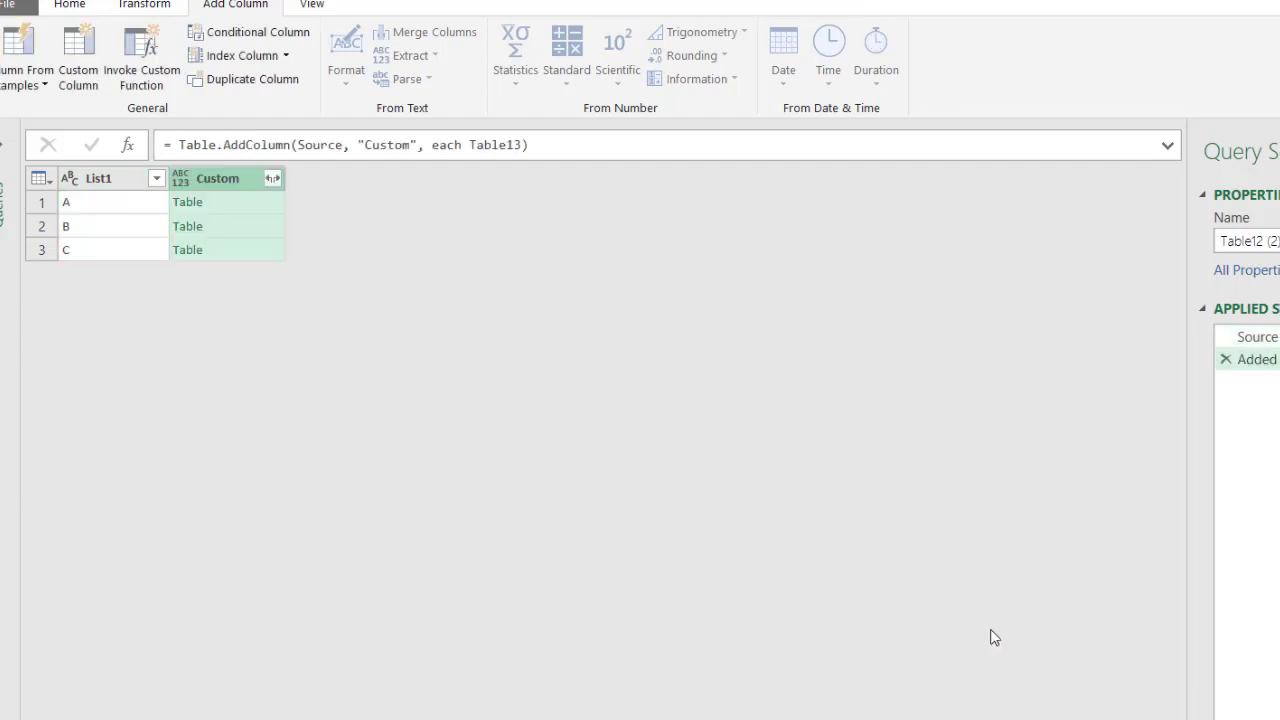
Expand the Custom column to its List2 field without using the original column name as prefix
click(272, 180)
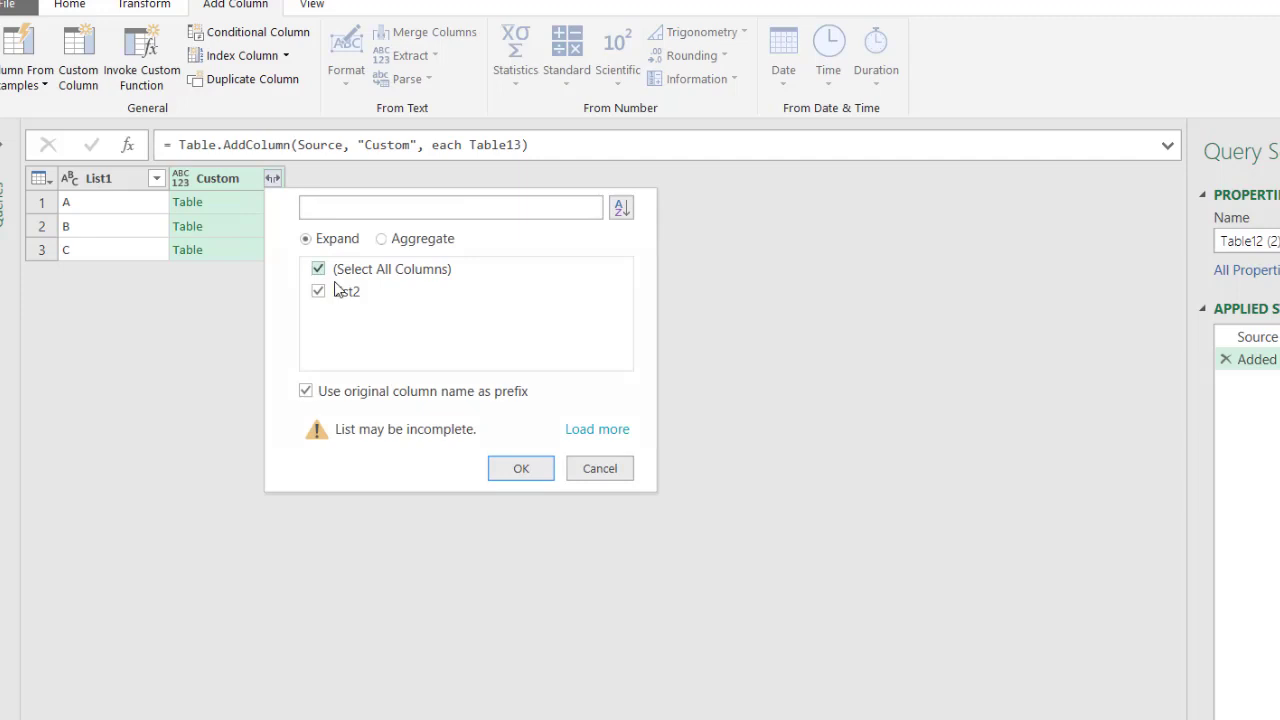
click(306, 392)
click(514, 469)
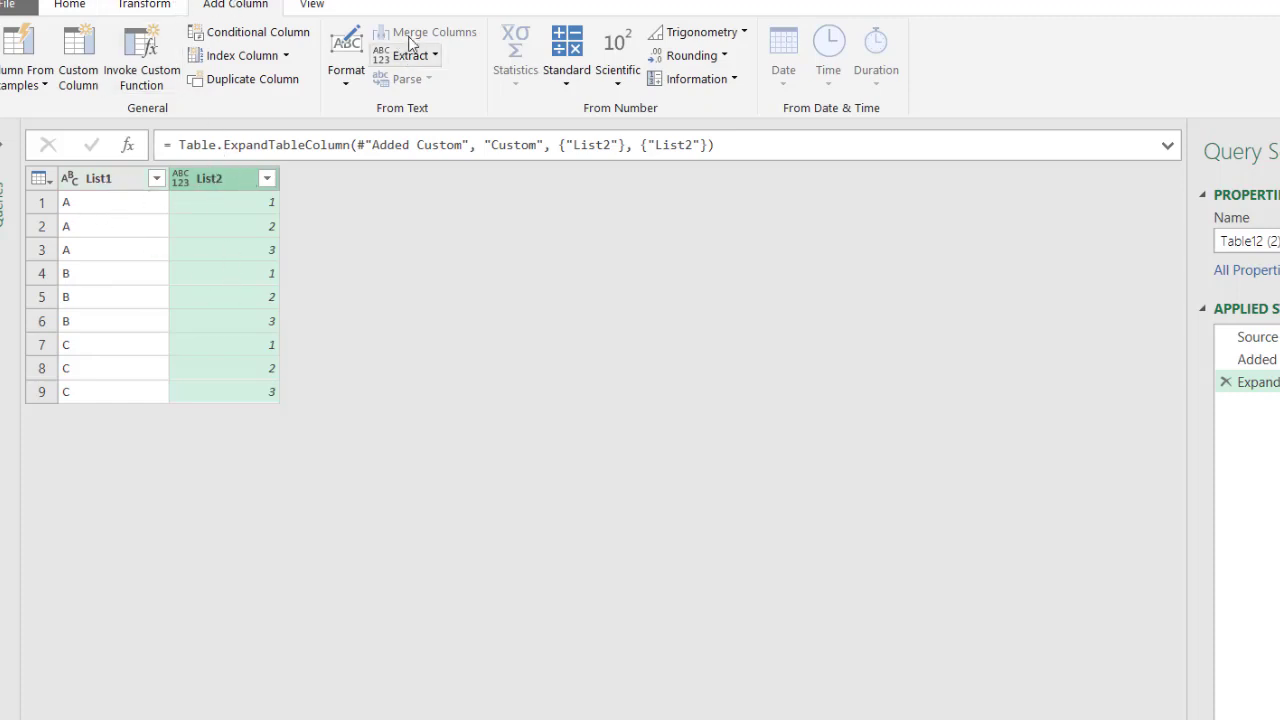
Add a merged column combining List1 and List2 with a custom "-" separator, keeping the new column name Merged
click(222, 277)
click(112, 180)
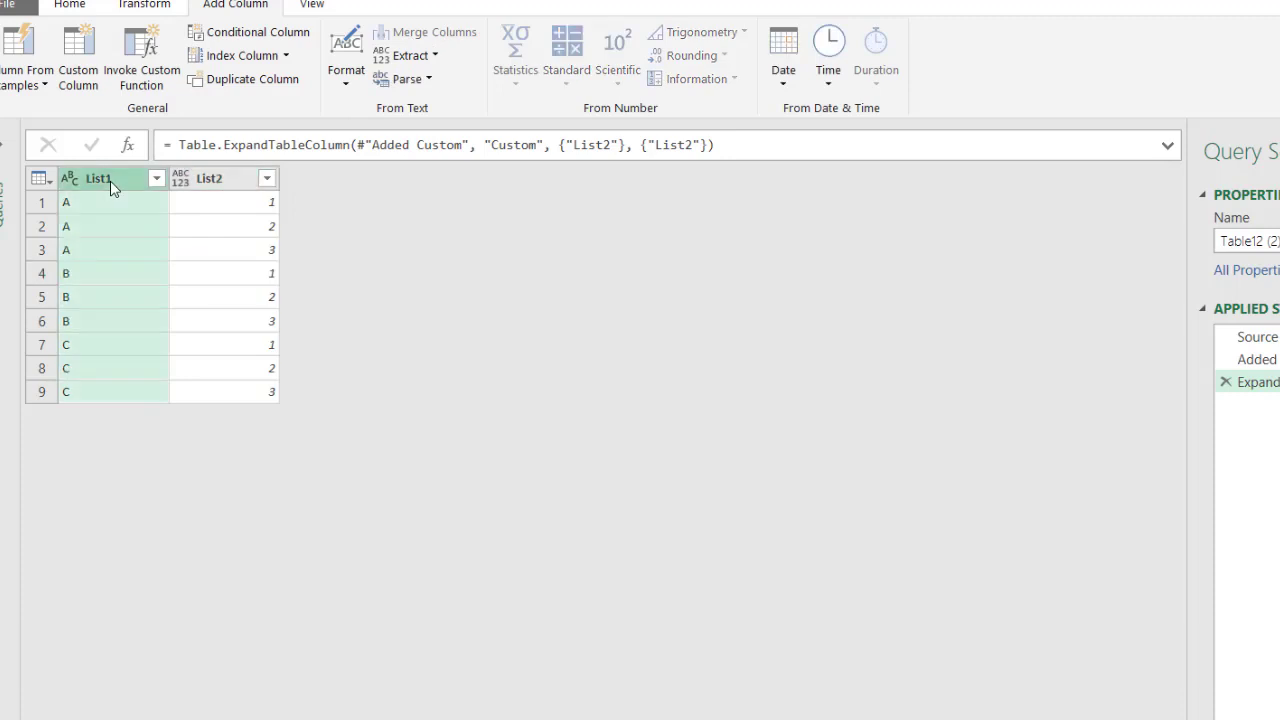
shift+click(200, 178)
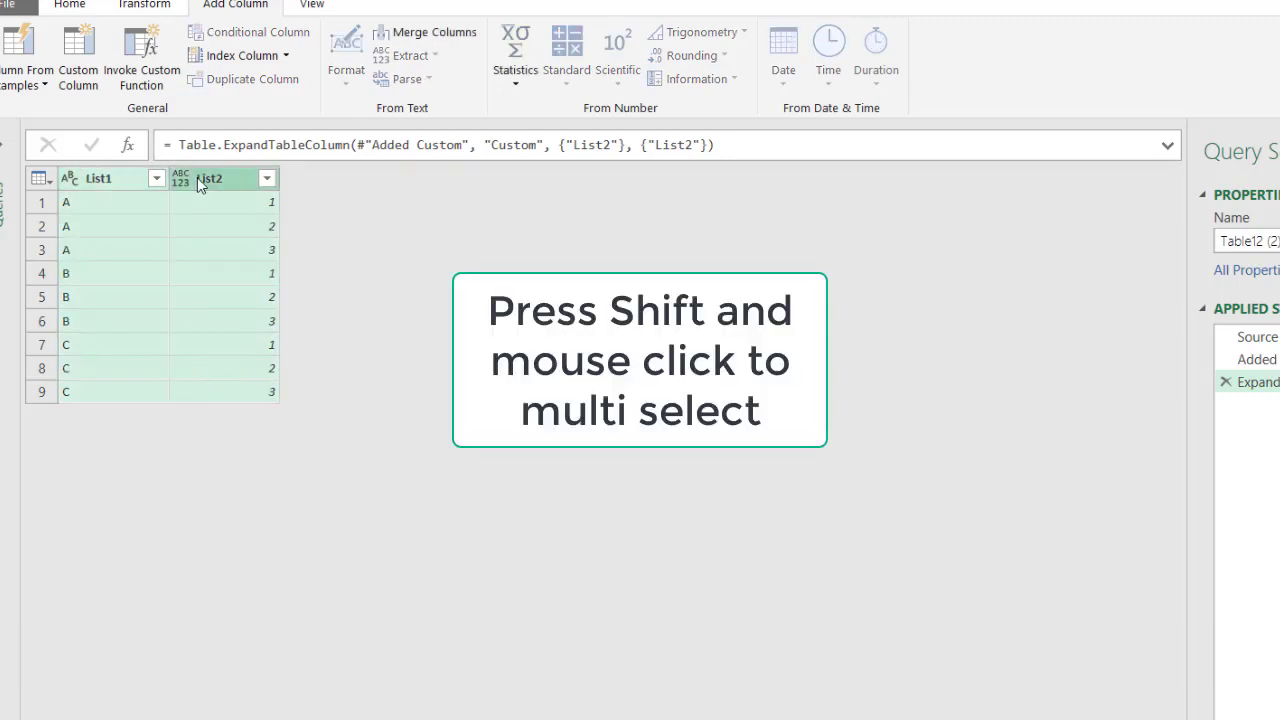
click(436, 38)
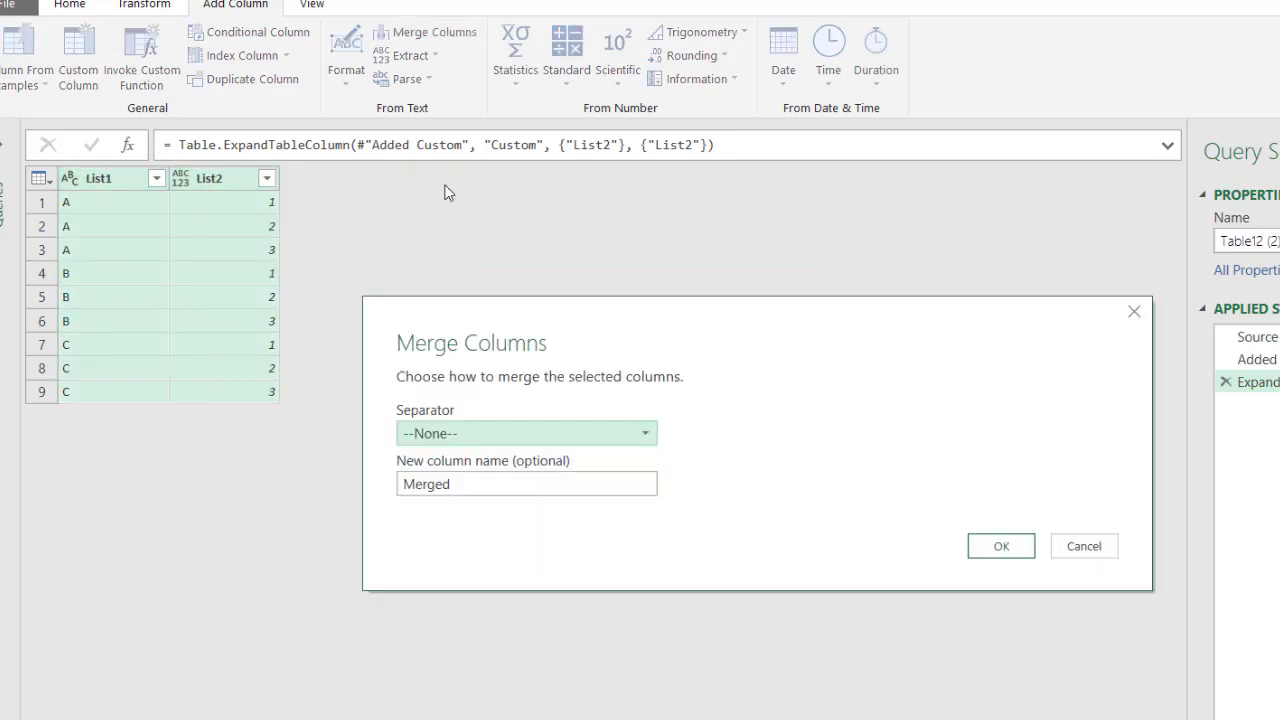
click(523, 437)
click(476, 613)
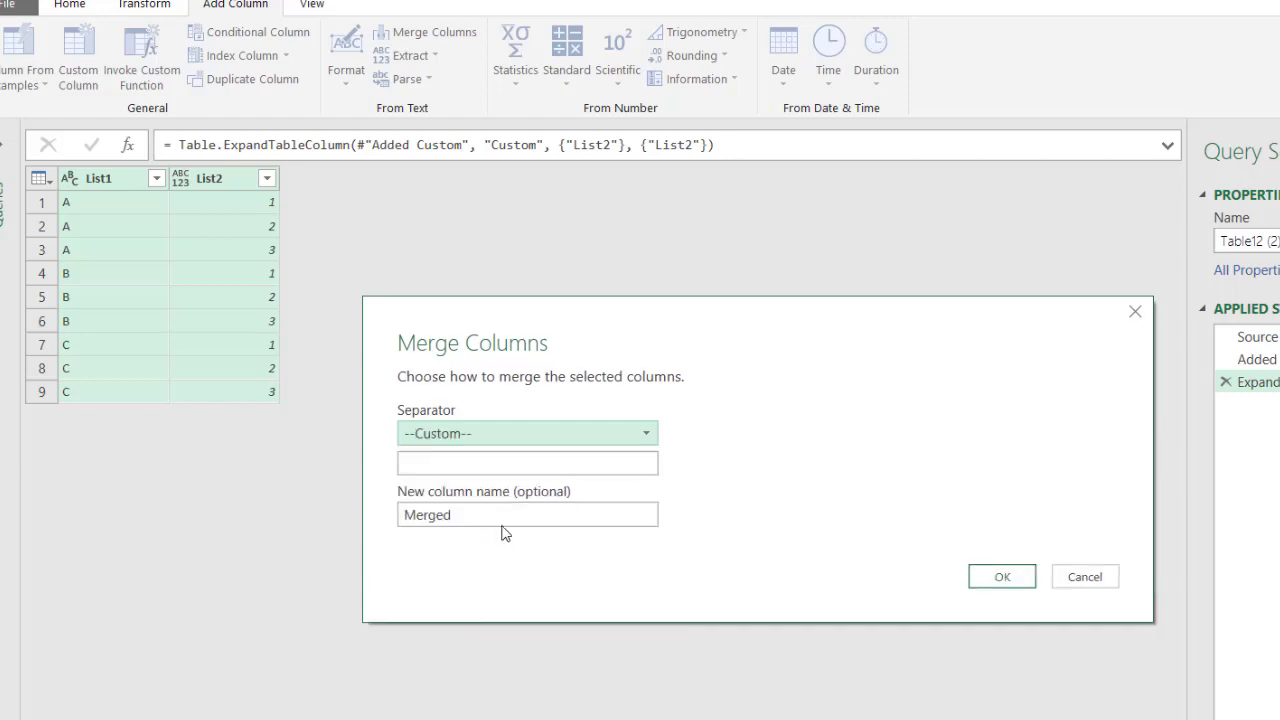
click(528, 466)
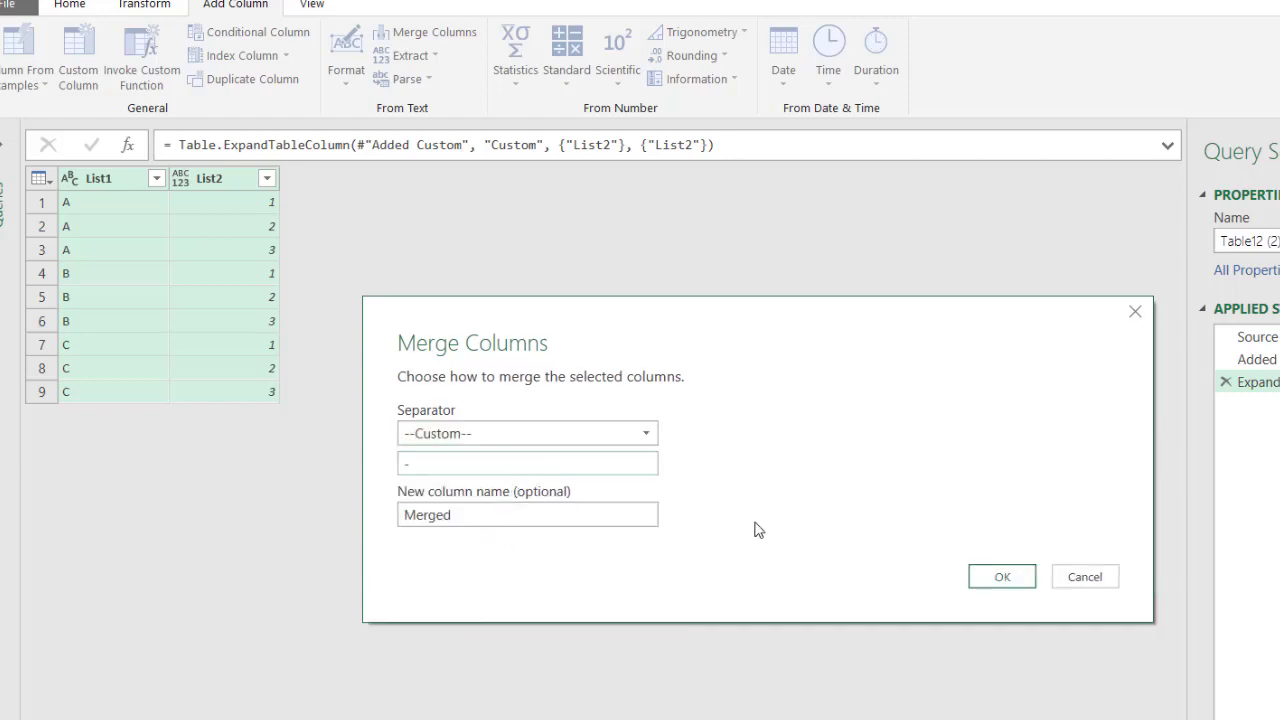
click(991, 574)
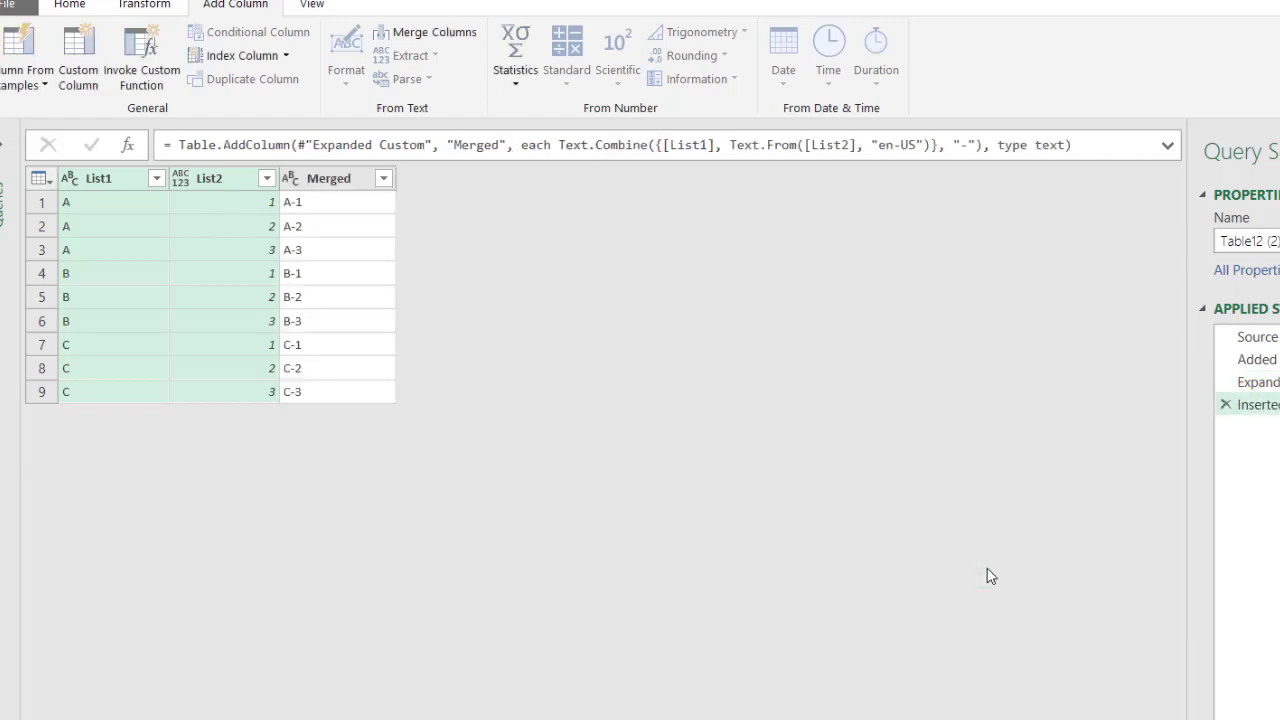
click(335, 203)
click(326, 226)
click(326, 250)
click(326, 273)
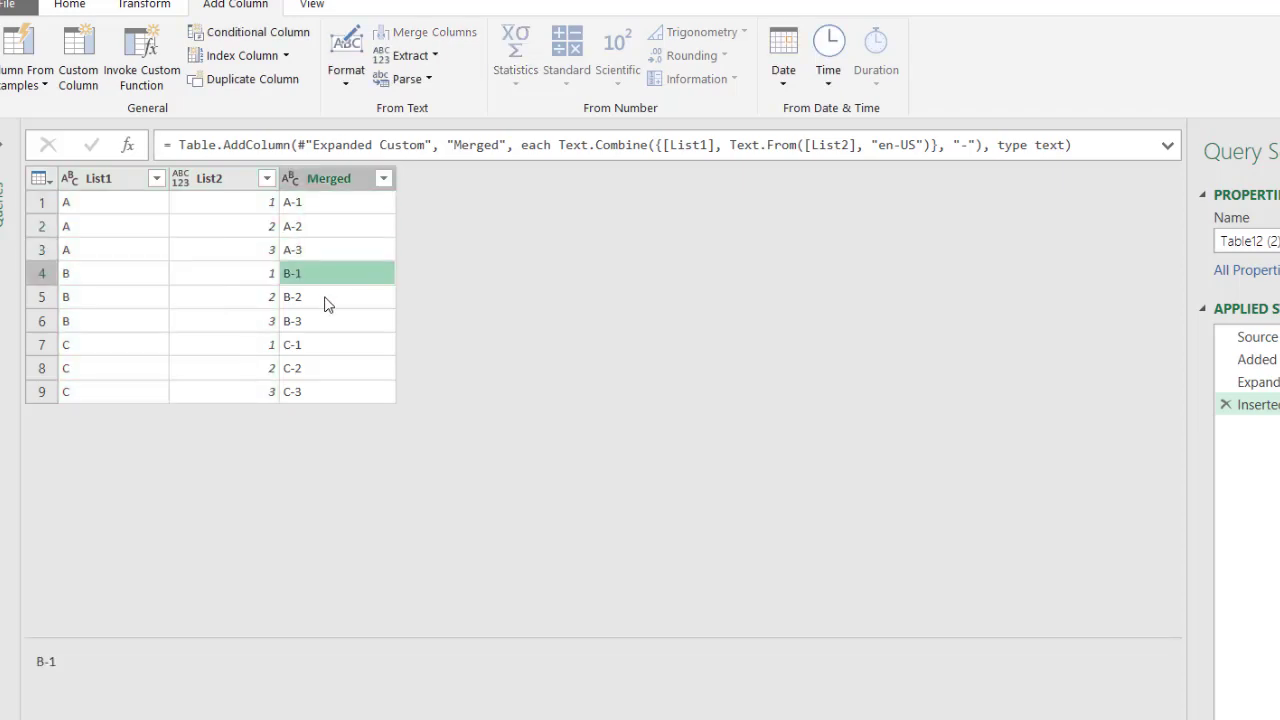
click(326, 298)
Close the query editor and load the combined query as a table on a new worksheet
click(70, 5)
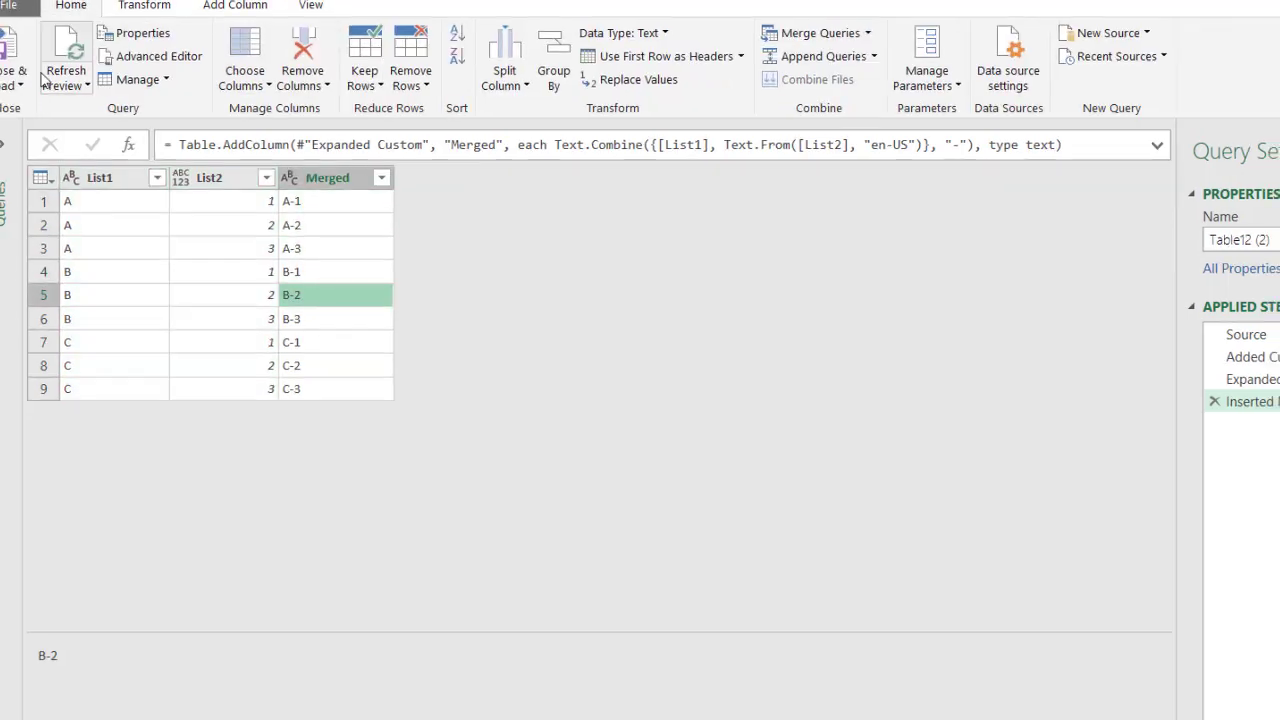
click(2, 89)
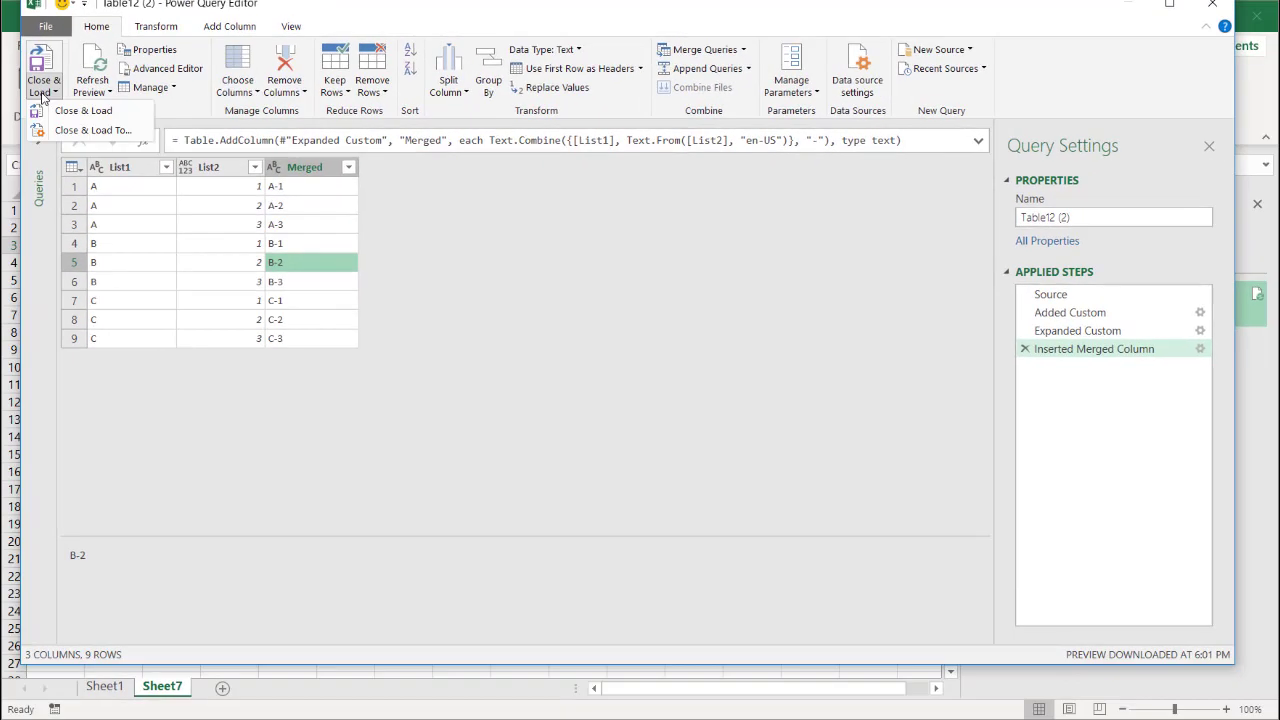
click(100, 133)
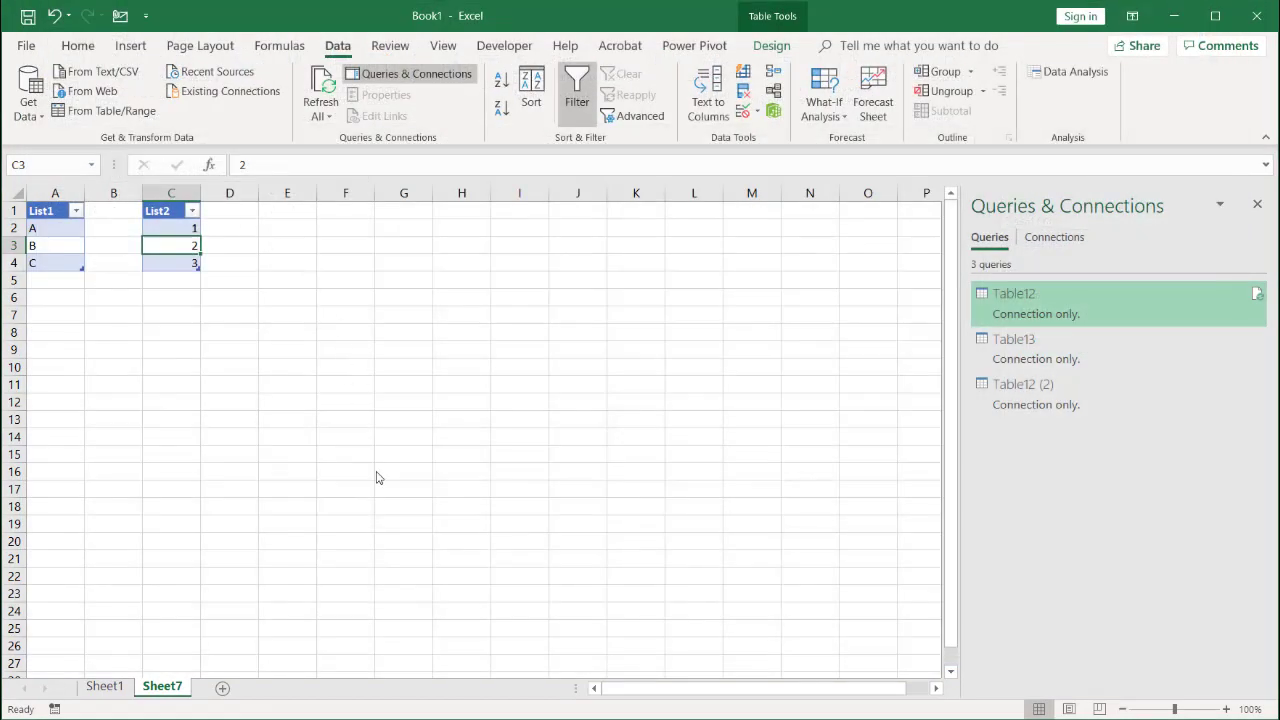
click(245, 465)
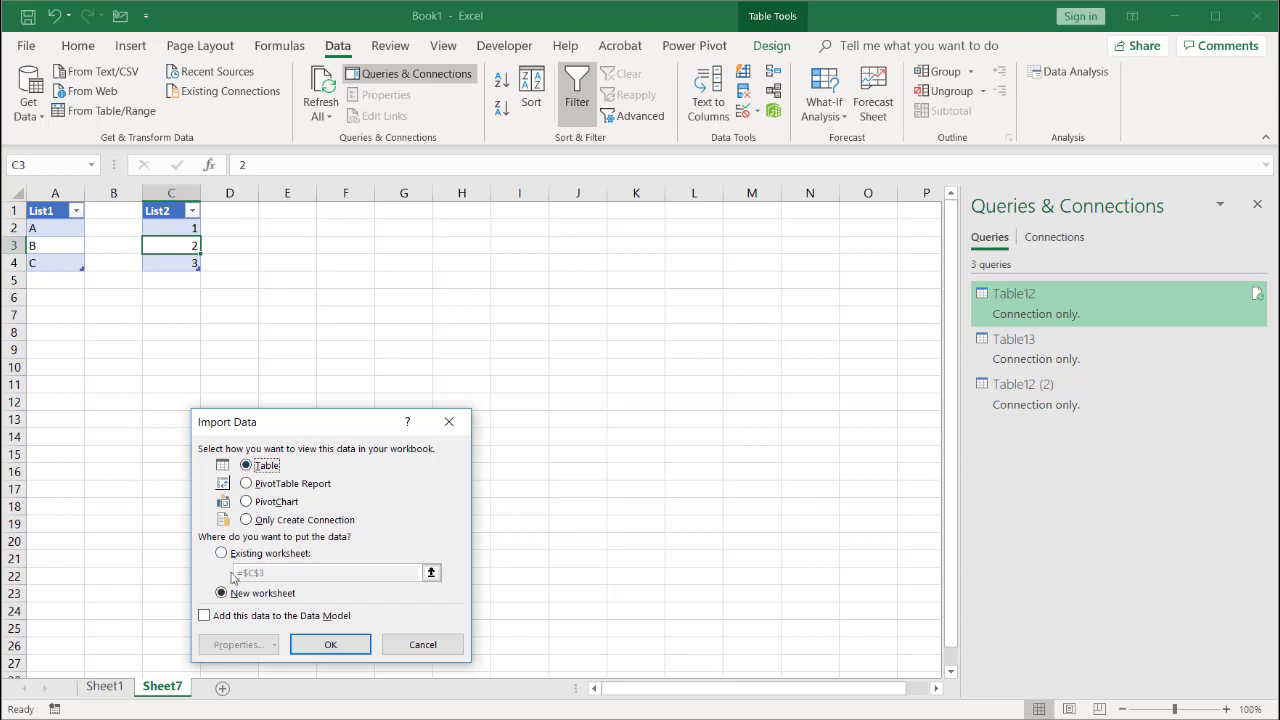
click(318, 644)
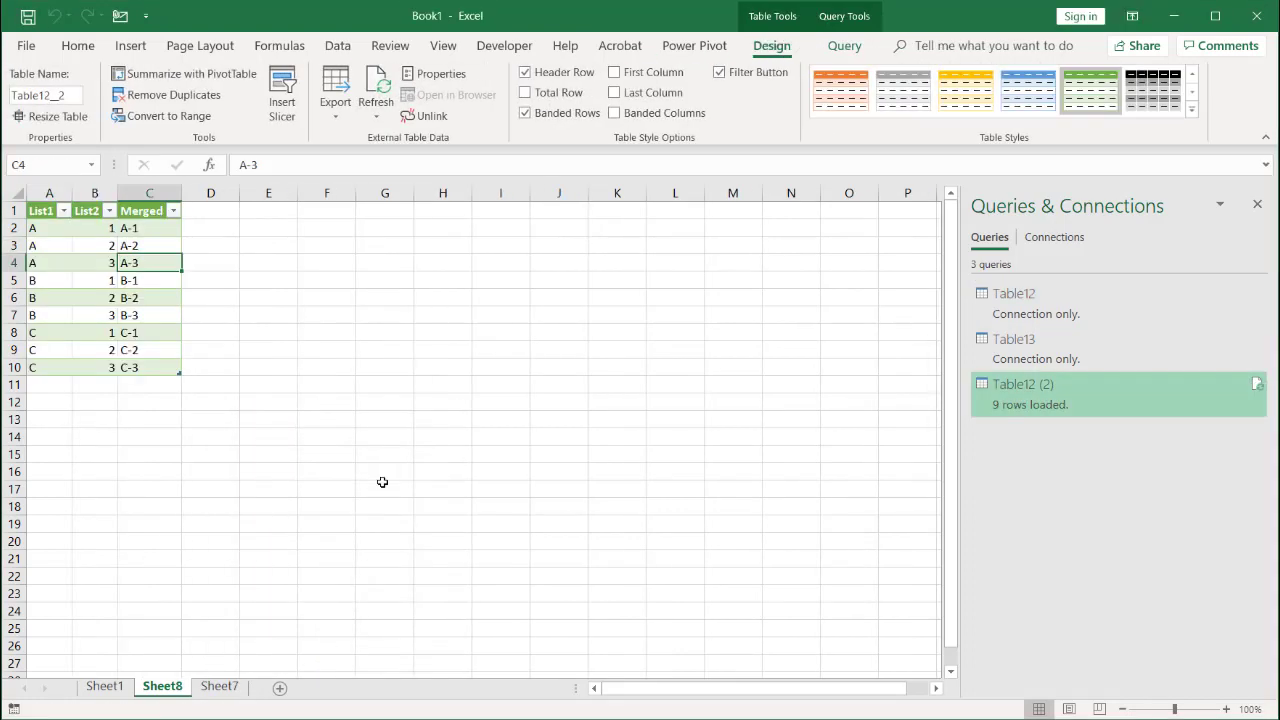
Examine the List1, List2 and Merged combinations in the loaded table
click(171, 231)
click(160, 249)
click(155, 262)
click(156, 280)
click(154, 296)
click(49, 235)
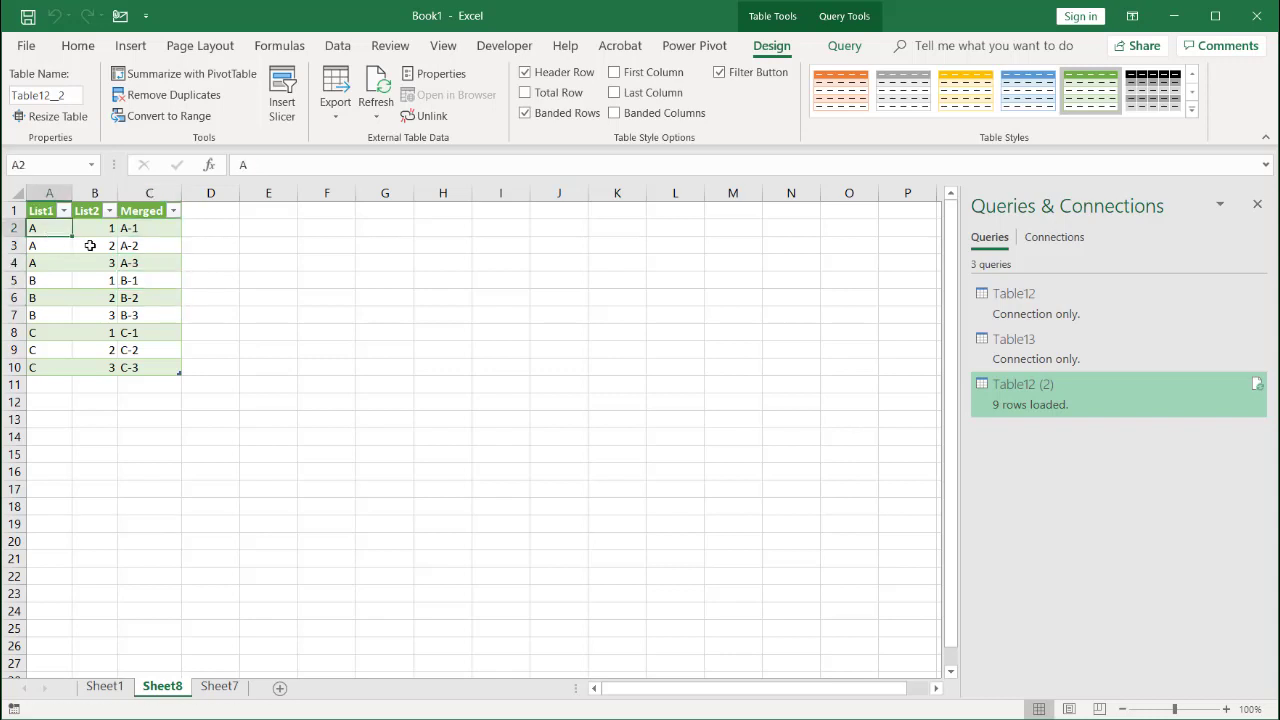
click(94, 250)
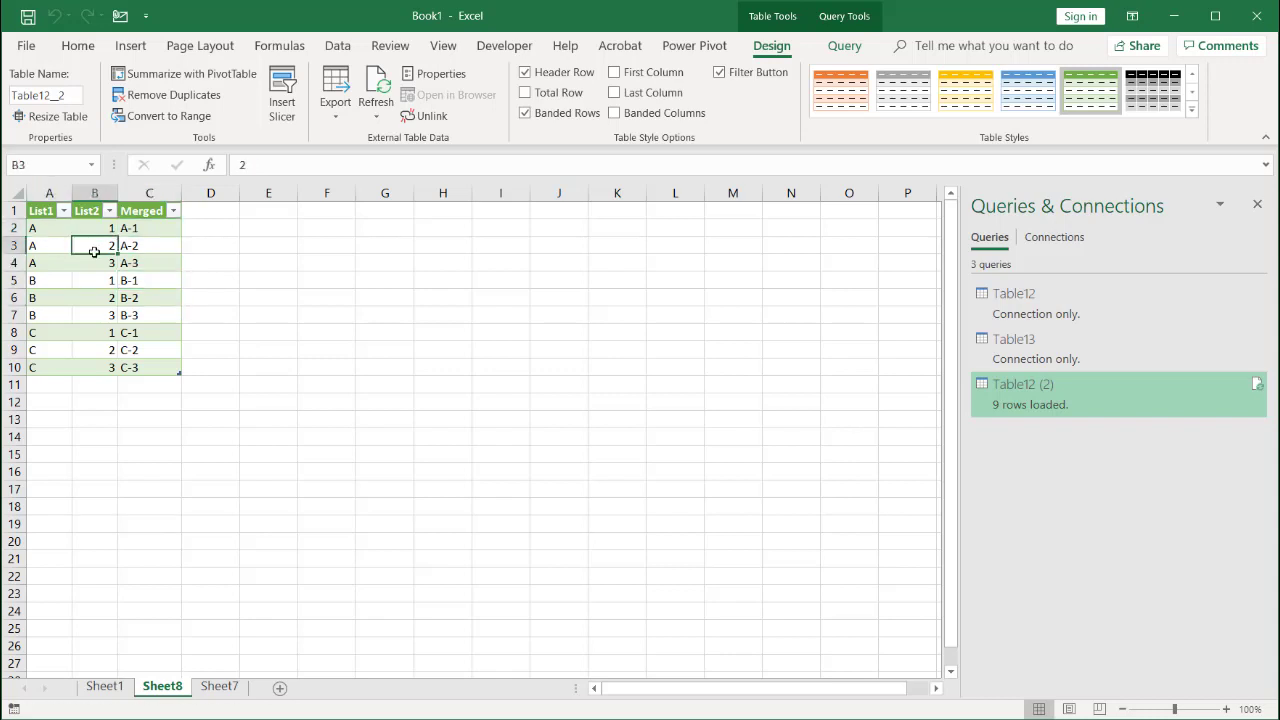
Go to Sheet1 and look through the List1 column down to its last entry
click(104, 687)
click(54, 321)
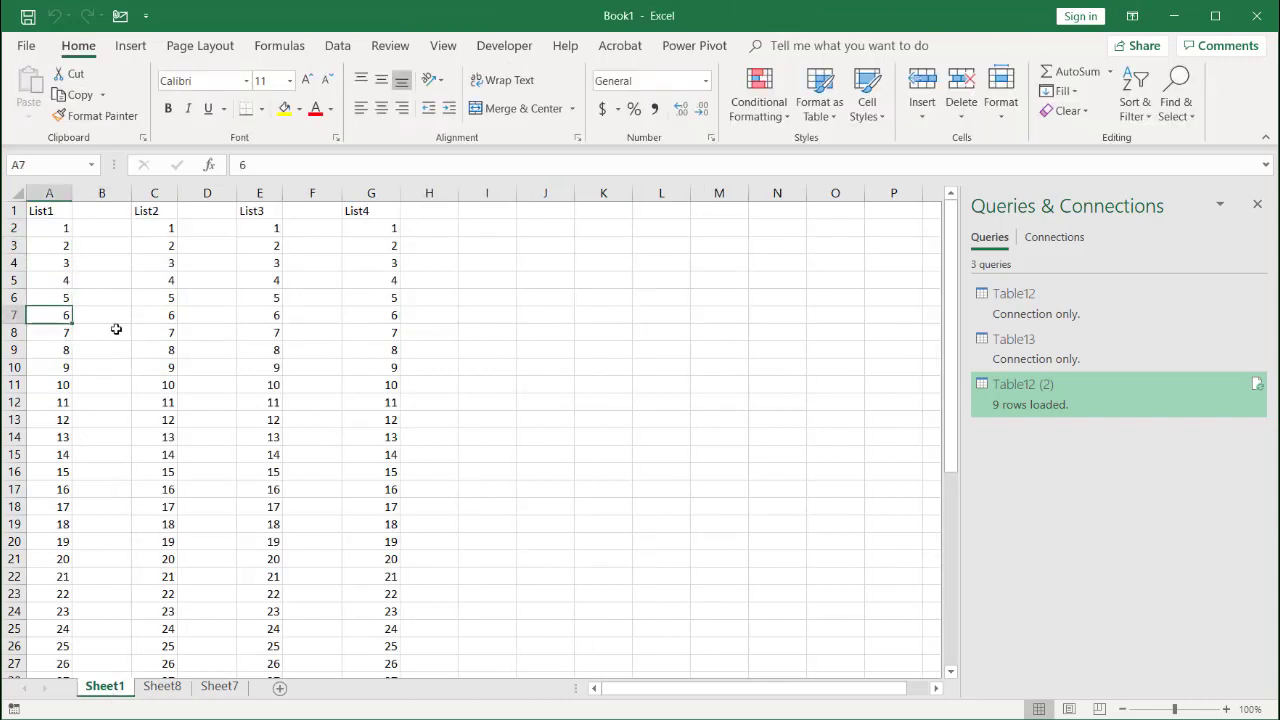
click(152, 329)
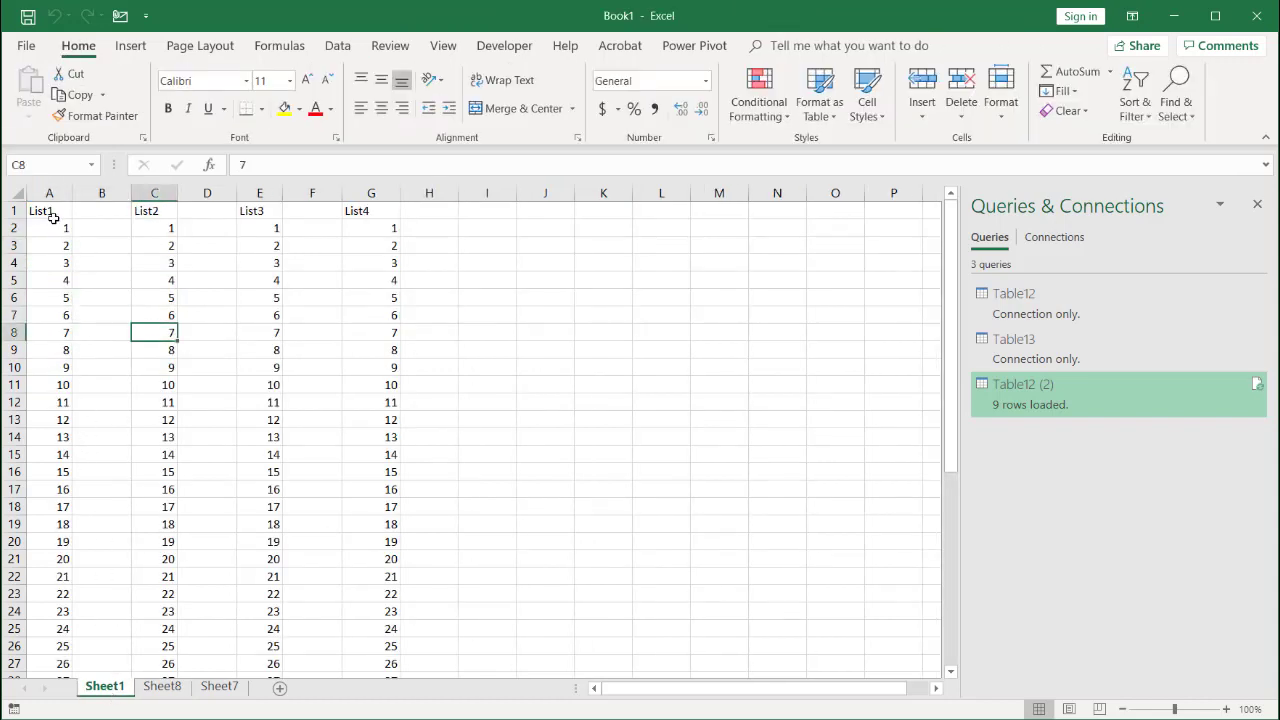
click(54, 224)
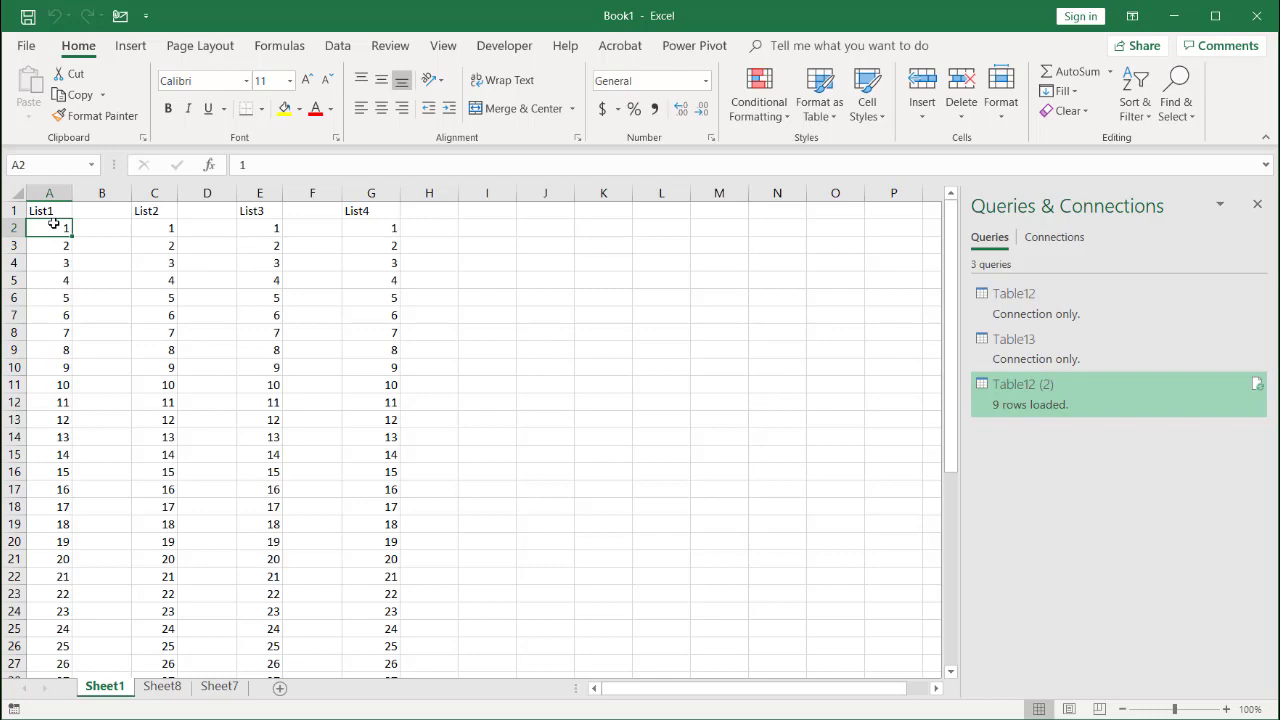
key(Down)
key(Down)
key(Down)
key(Down)
key(Down)
key(Down)
key(Down)
key(Down)
key(Down)
key(Down)
key(Down)
key(Down)
key(Down)
key(Down)
key(Down)
key(Down)
key(Down)
key(Down)
key(Down)
key(Down)
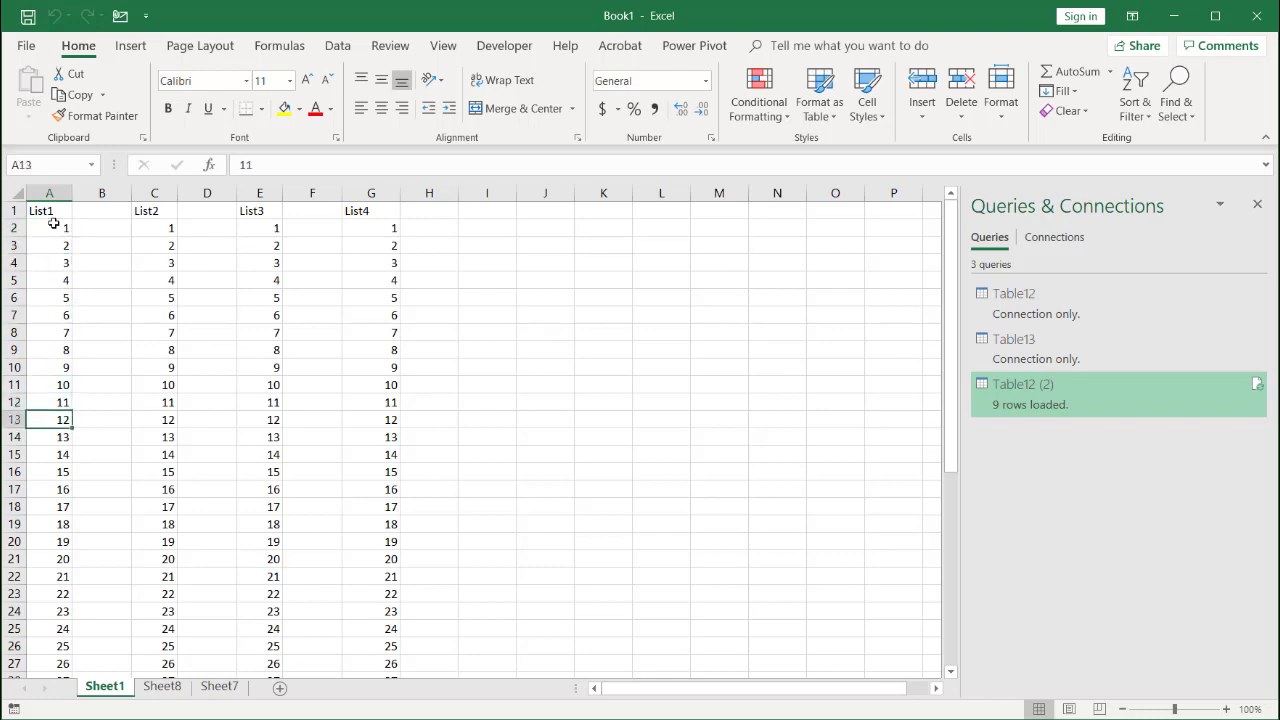
key(Down)
key(Down)
key(Down)
key(Down)
key(Down)
key(Down)
key(Down)
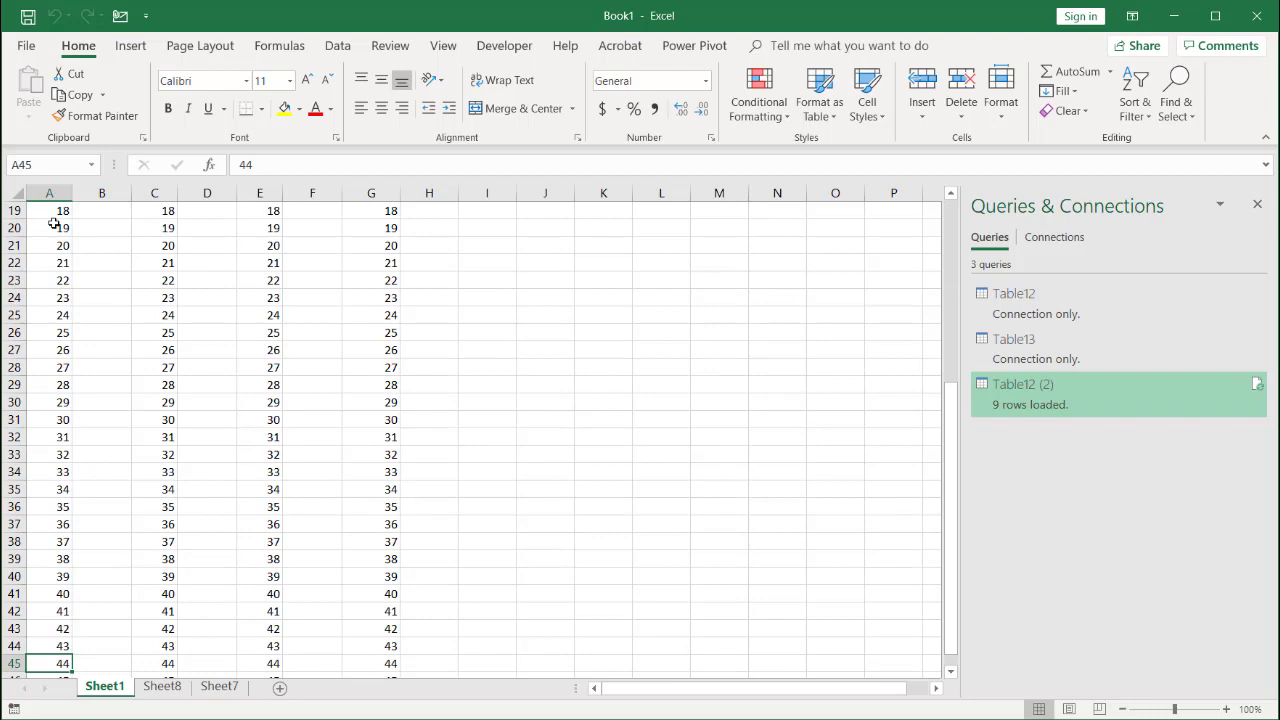
key(Down)
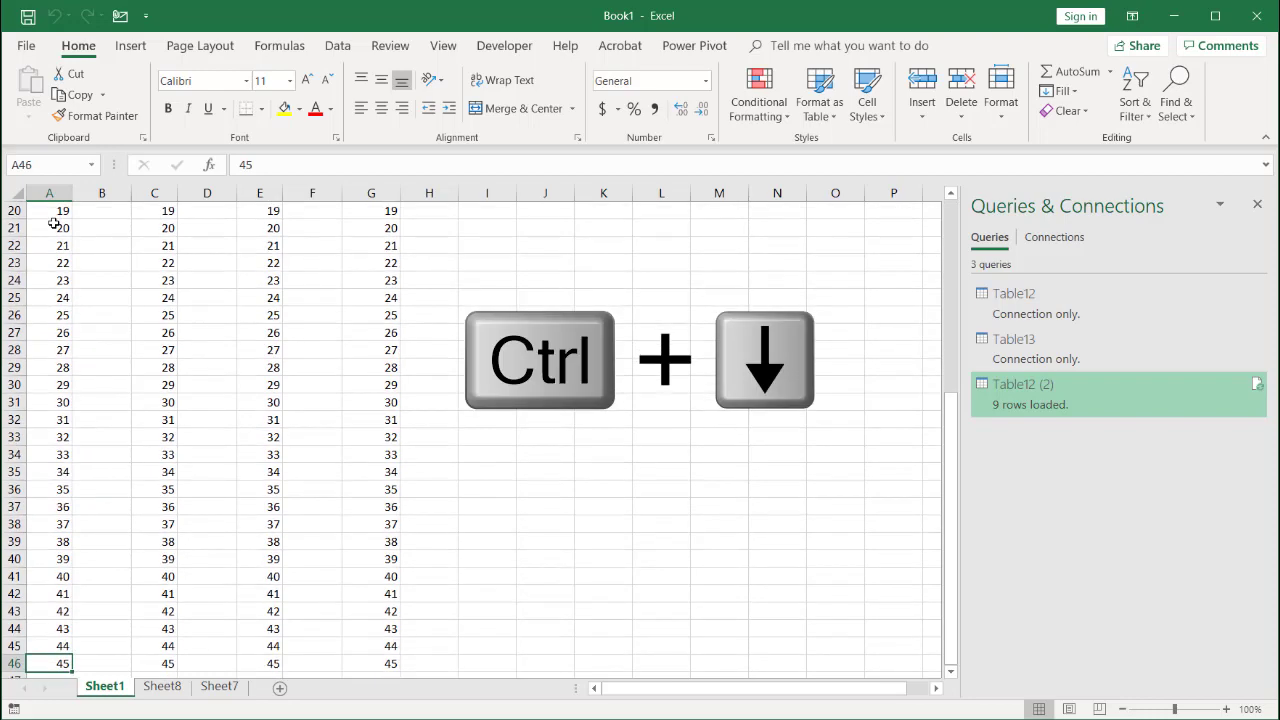
scroll(54, 224, up, 6)
click(60, 234)
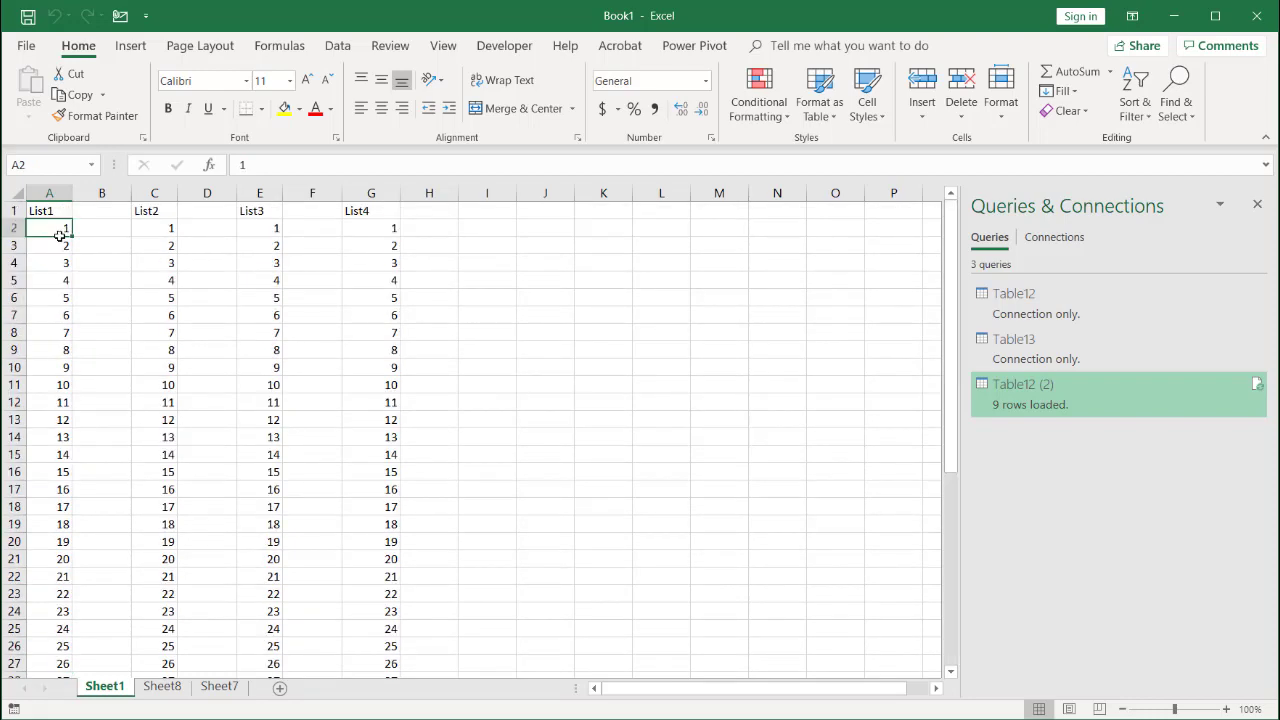
Check where the List4 column ends and review the first entries of List1 through List4
click(366, 247)
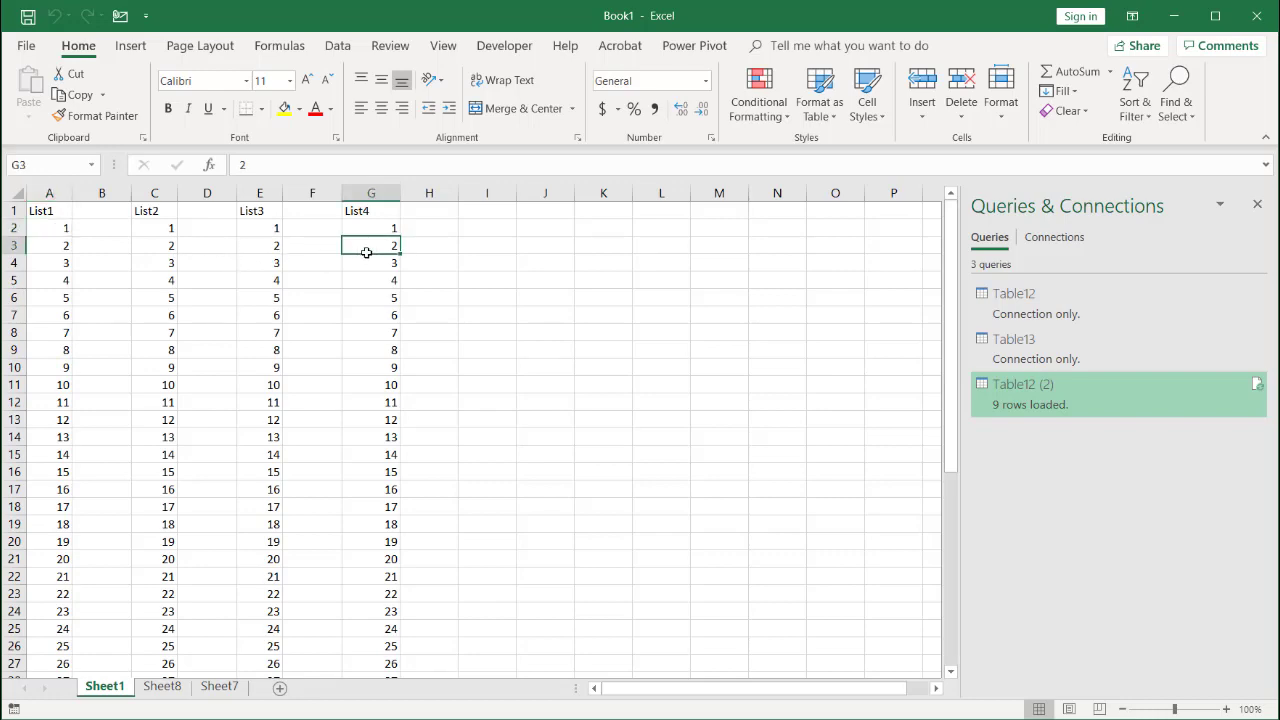
key(ctrl+Down)
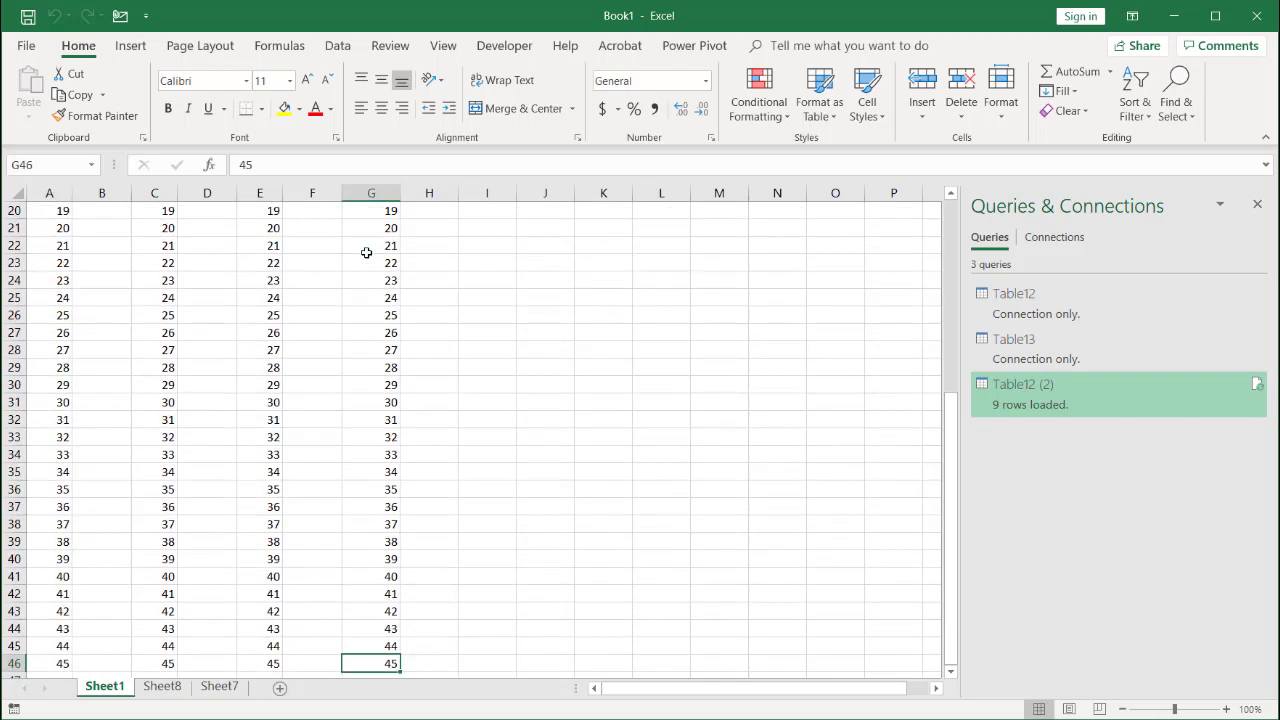
key(ctrl+Up)
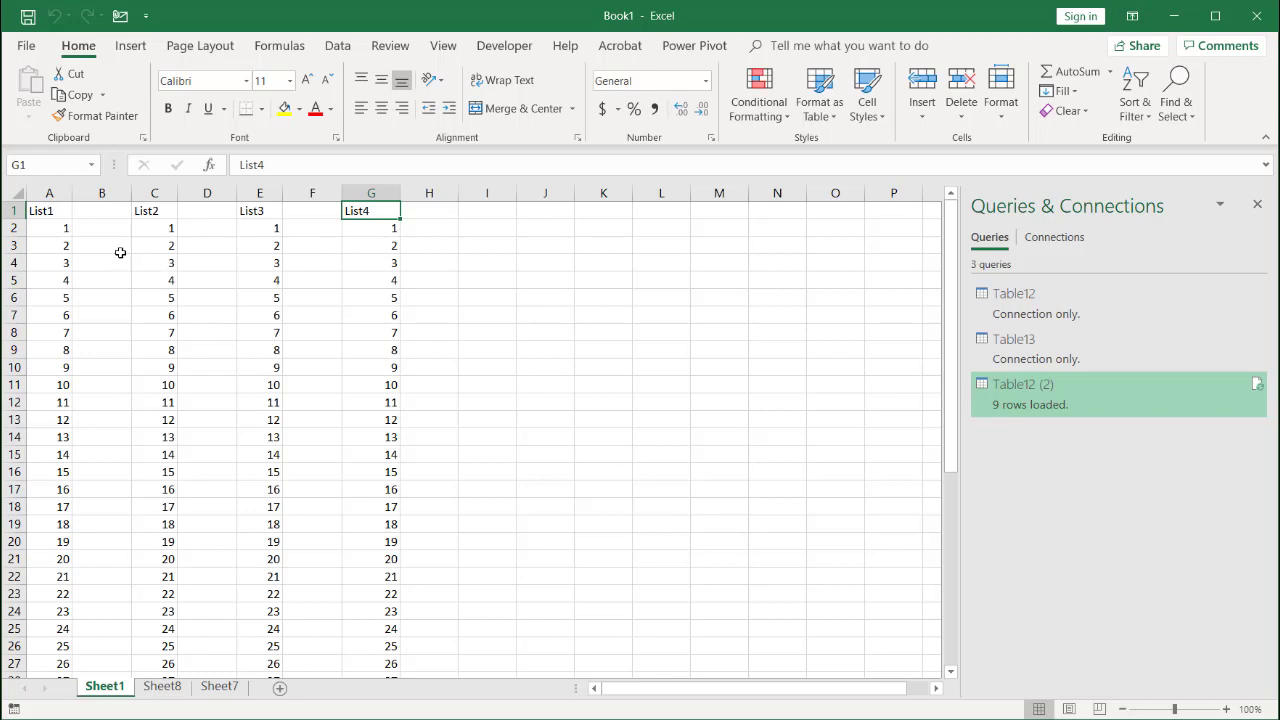
click(60, 230)
click(144, 230)
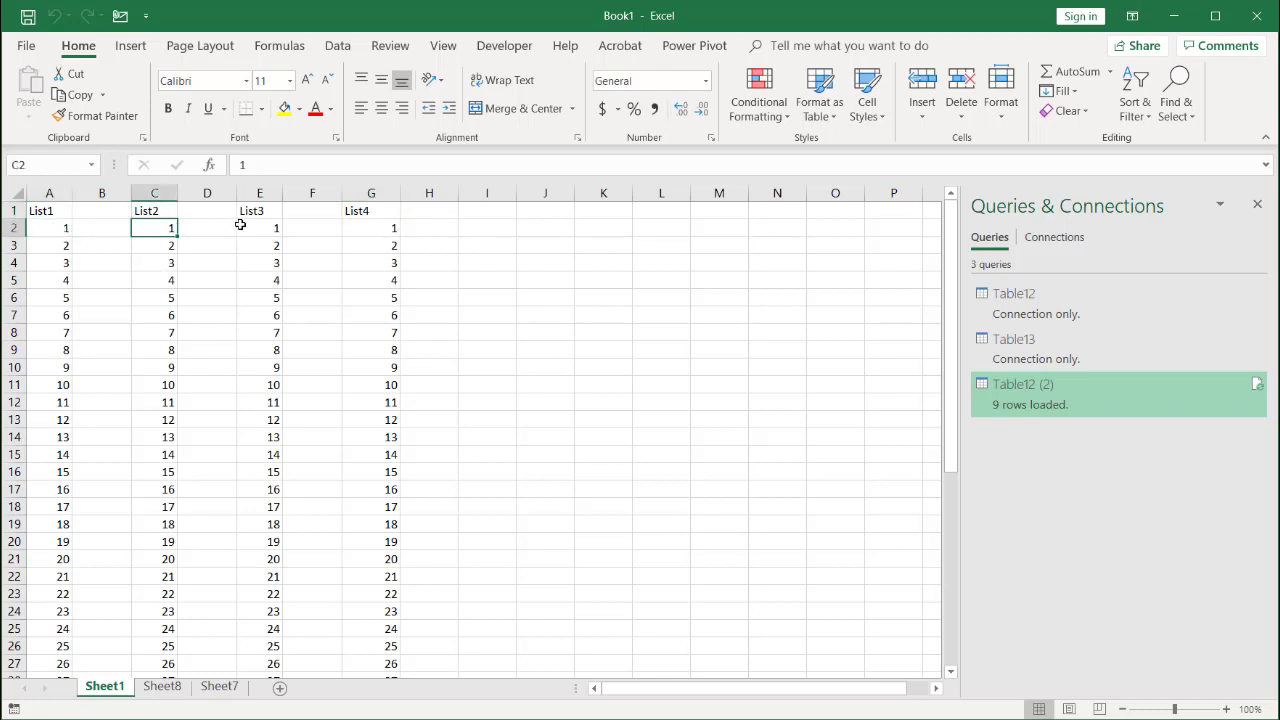
click(243, 225)
click(366, 225)
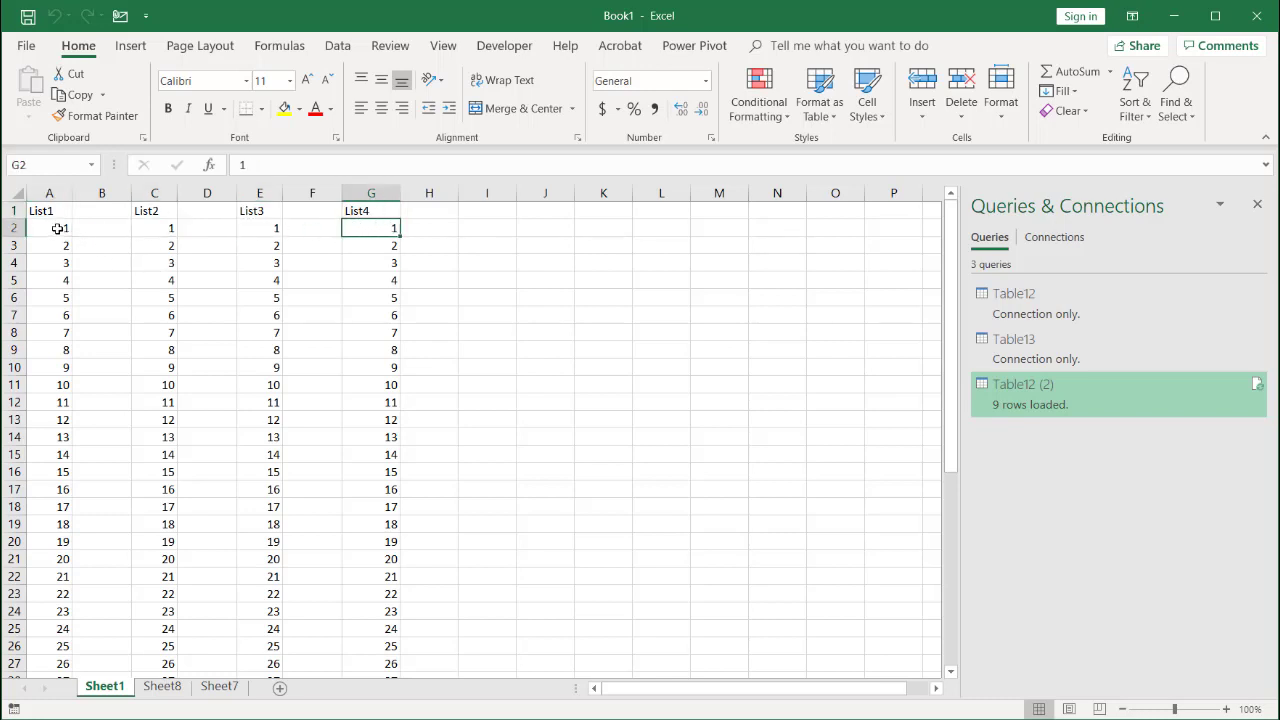
click(58, 228)
click(169, 229)
click(250, 229)
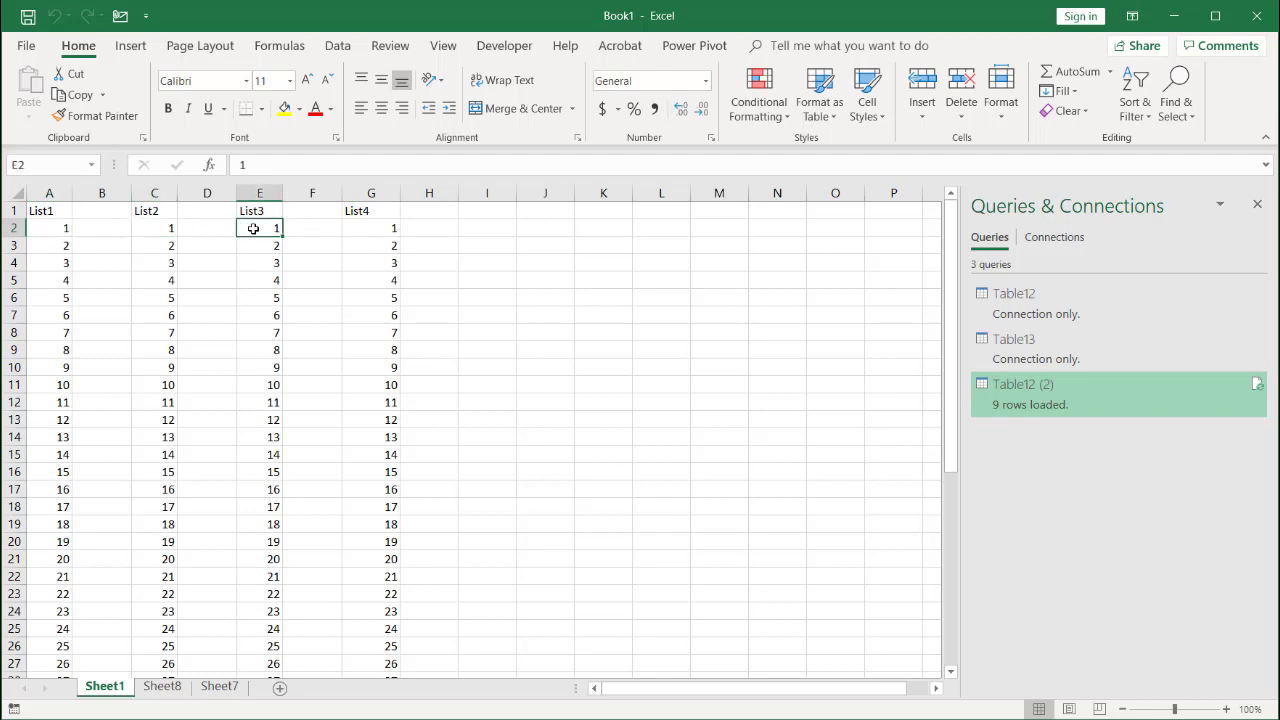
click(387, 245)
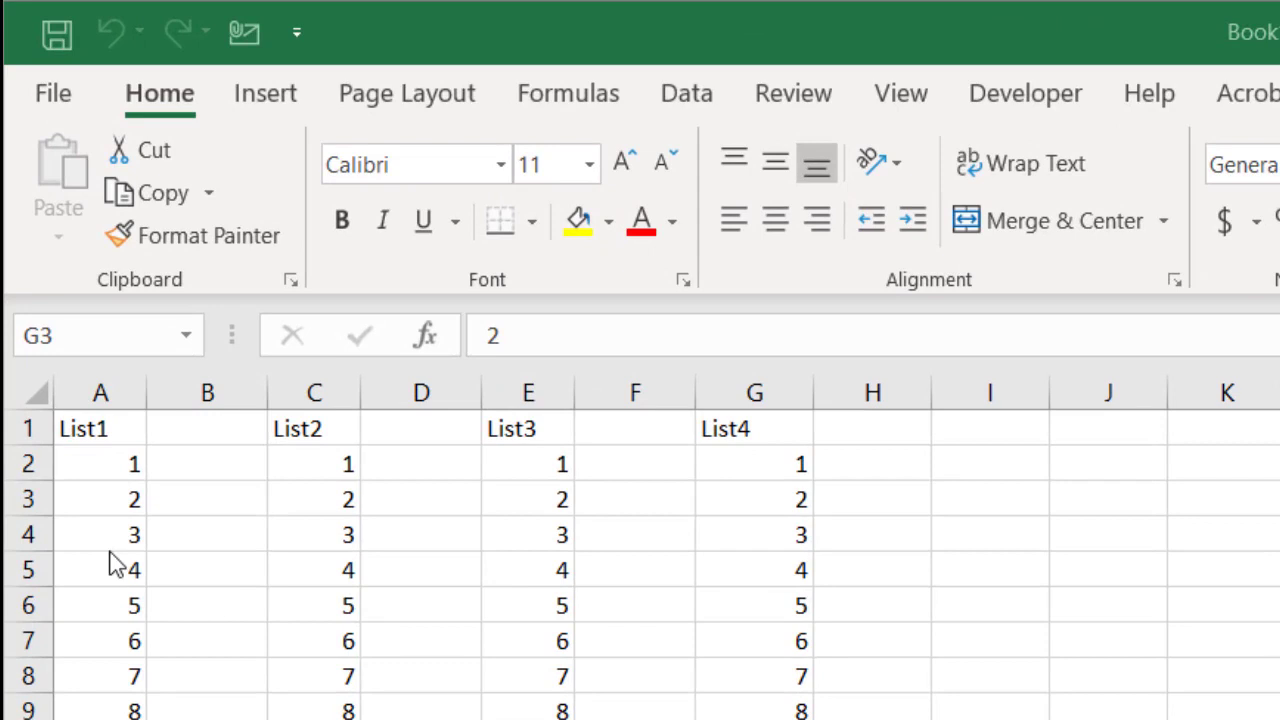
Convert the List1 column on Sheet1 into a table and name it list1
click(98, 487)
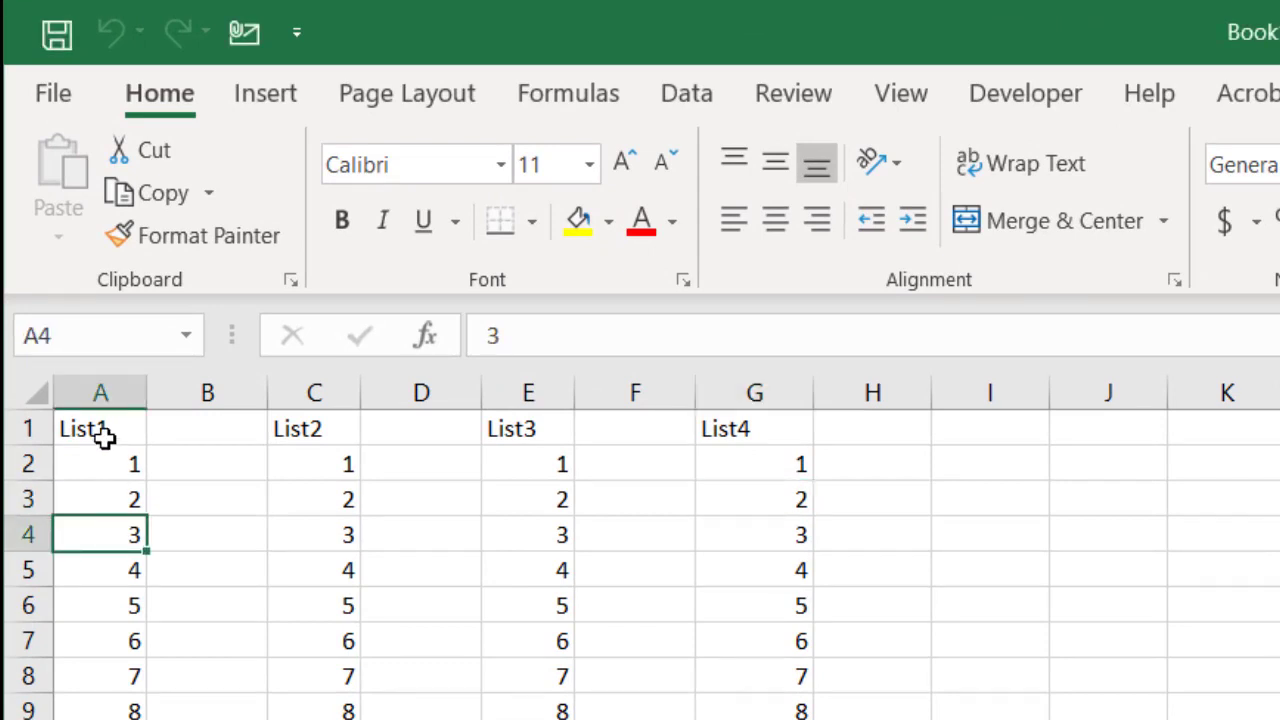
key(ctrl+t)
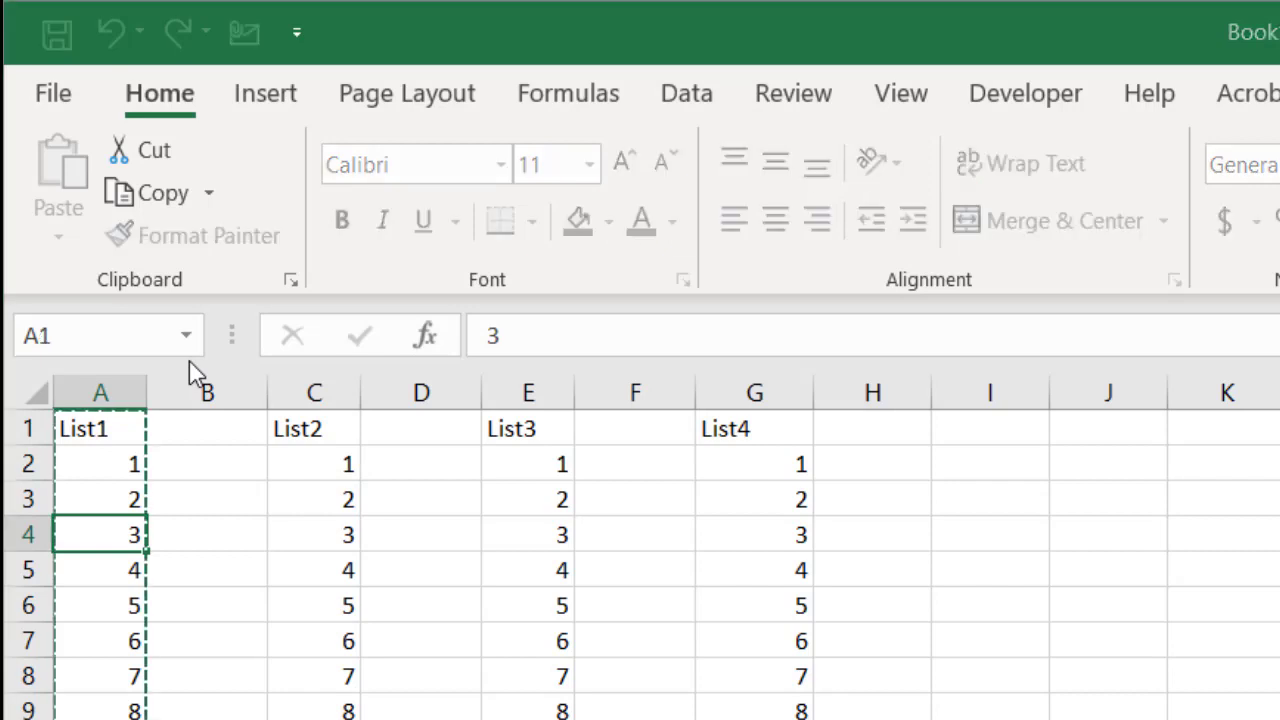
key(Return)
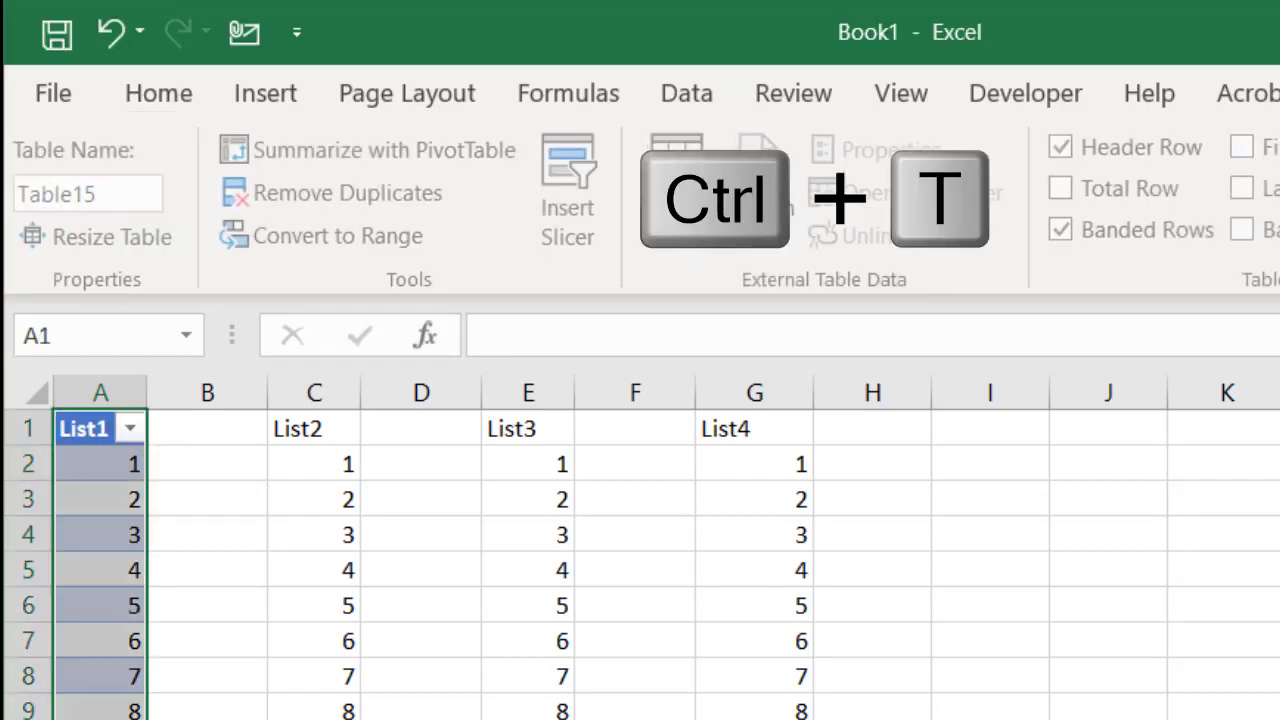
click(117, 193)
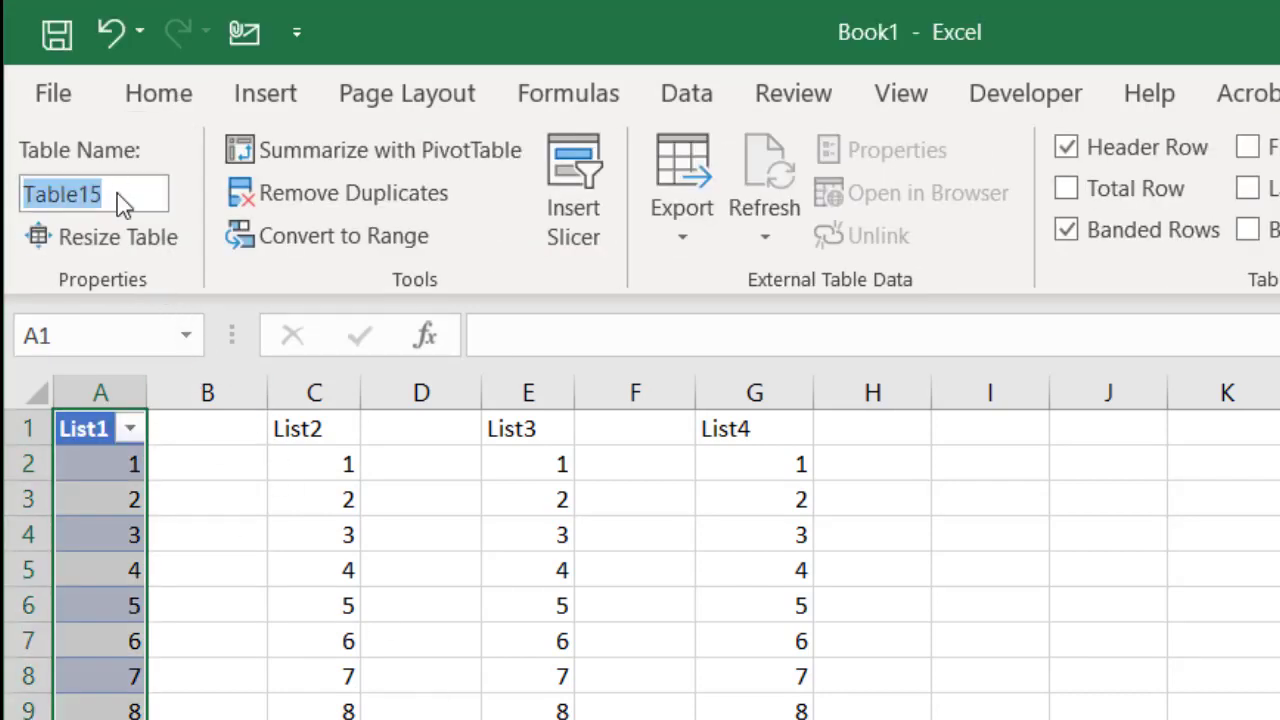
text(list1)
key(Return)
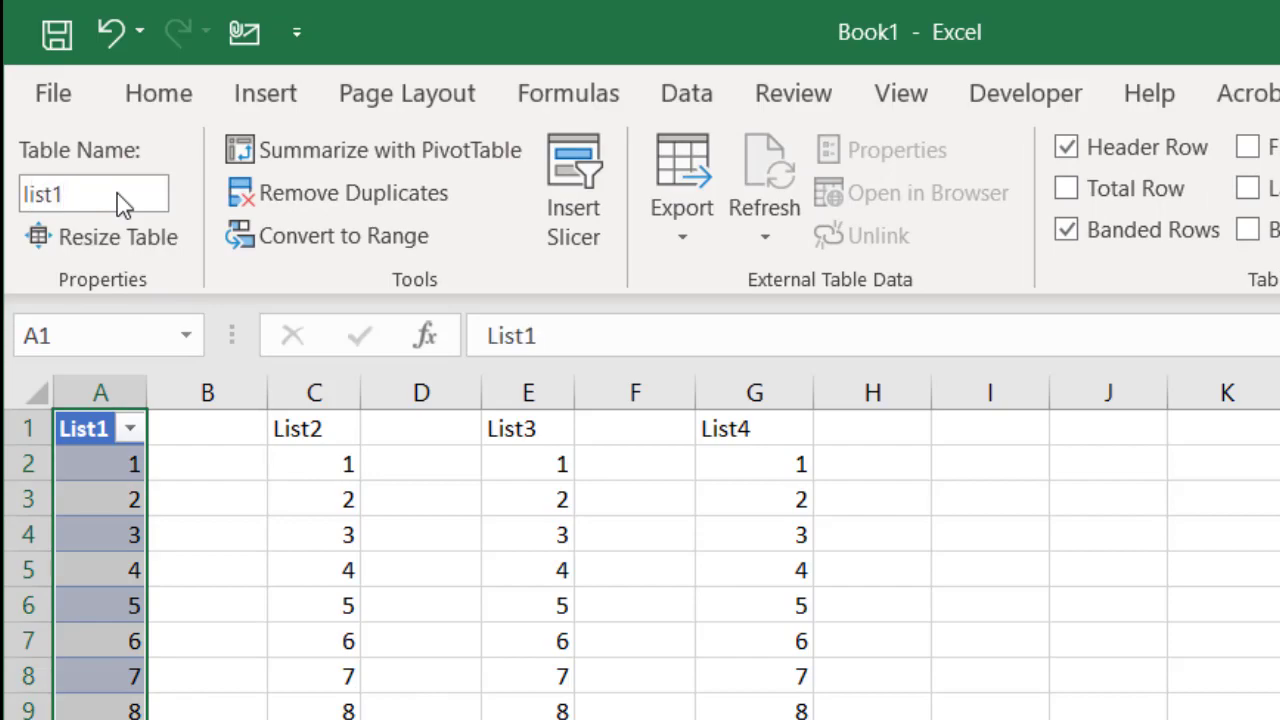
Convert the List2 range C1:C46 into a table with headers and name it list2
click(321, 631)
key(ctrl+t)
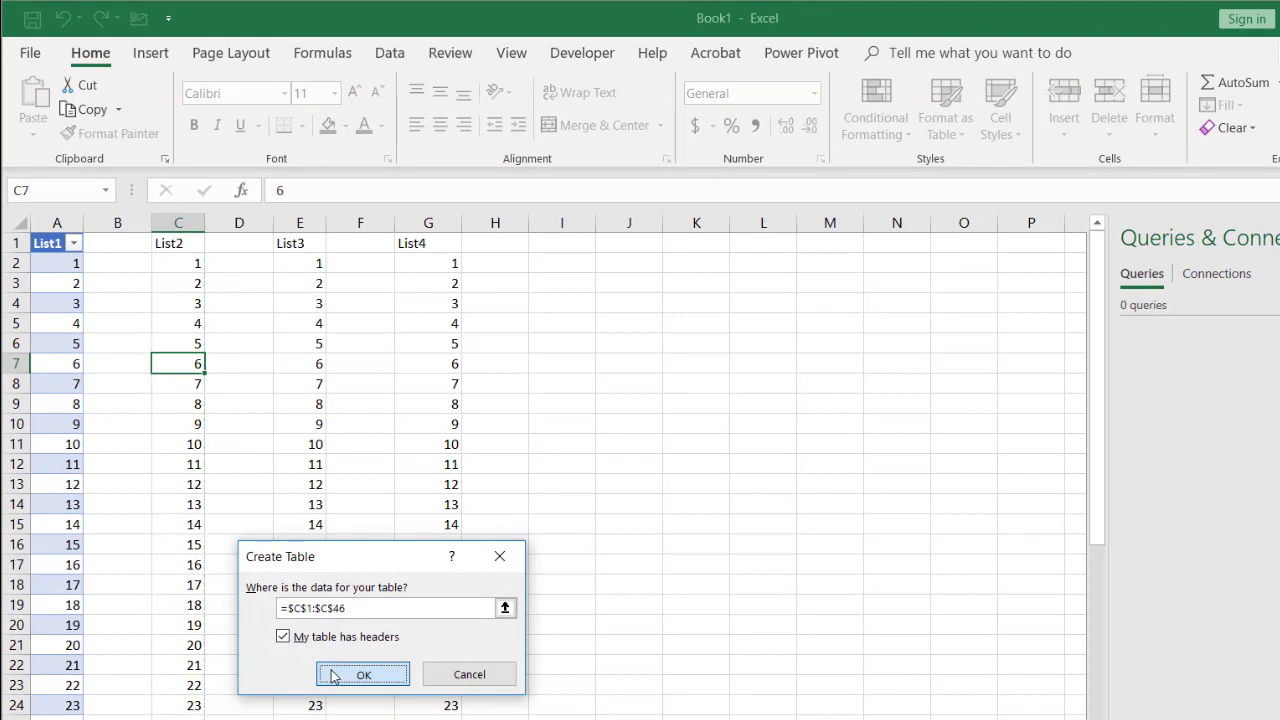
click(333, 677)
click(80, 112)
text(list2)
key(Return)
Convert the List3 range E1:E46 into a table with headers and name it list3
click(297, 323)
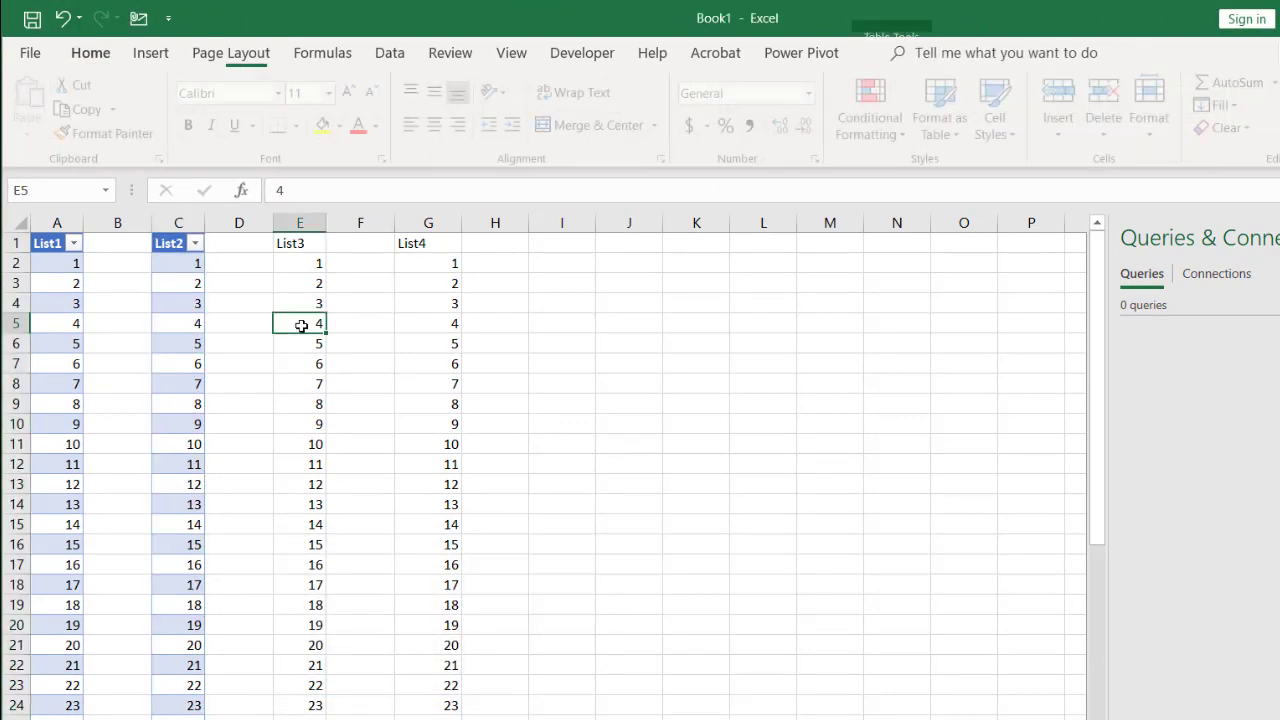
key(ctrl+t)
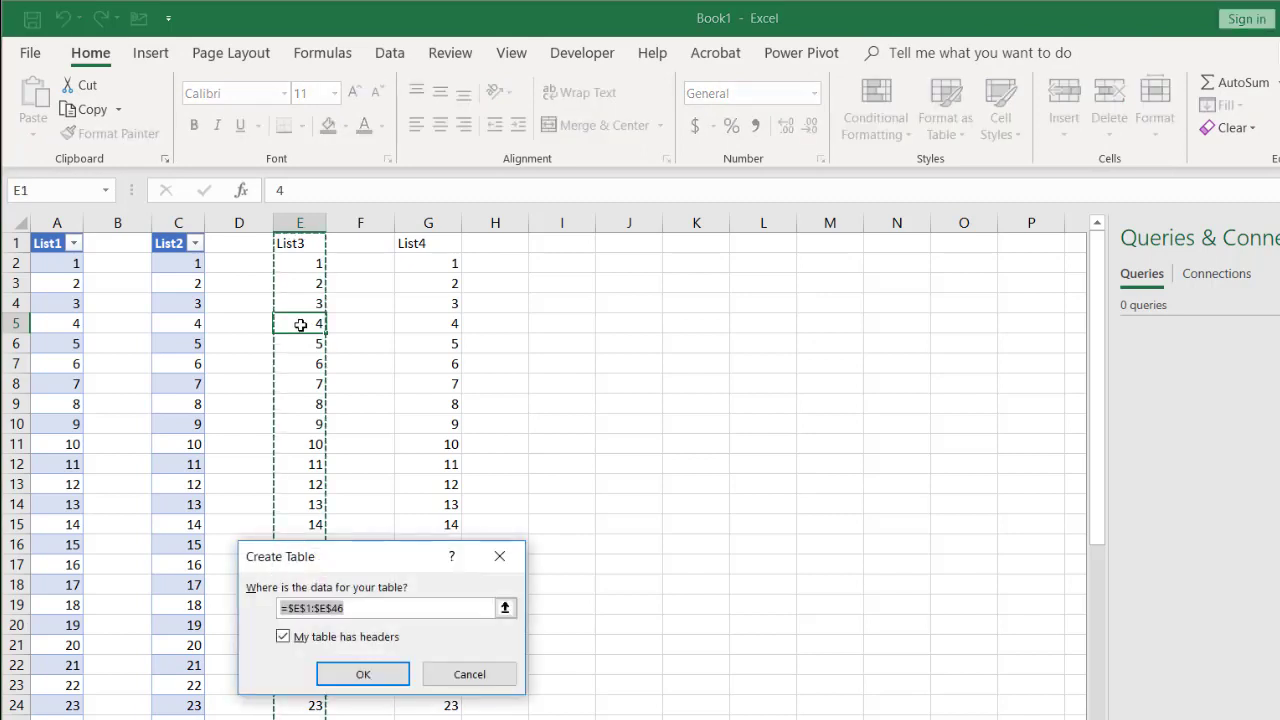
key(Return)
click(69, 109)
text(list4)
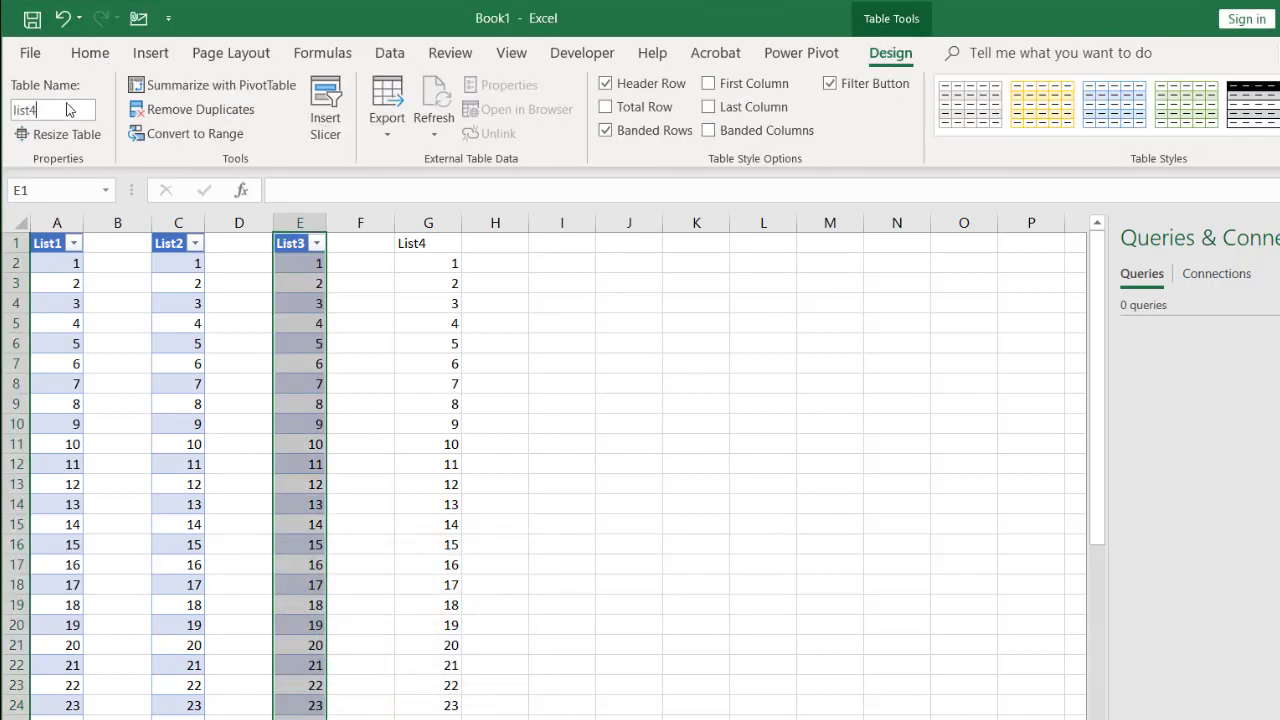
key(BackSpace)
text(3)
key(Return)
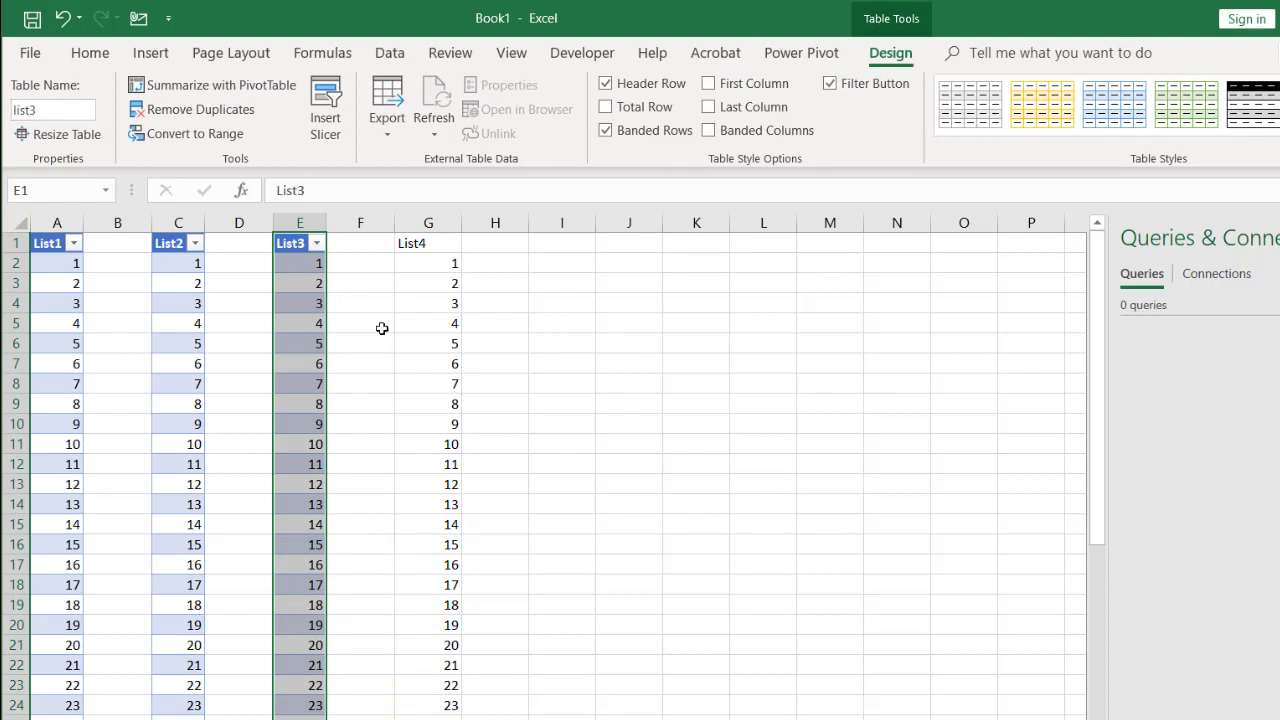
Convert the List4 column into a table with headers and name it list4
click(434, 375)
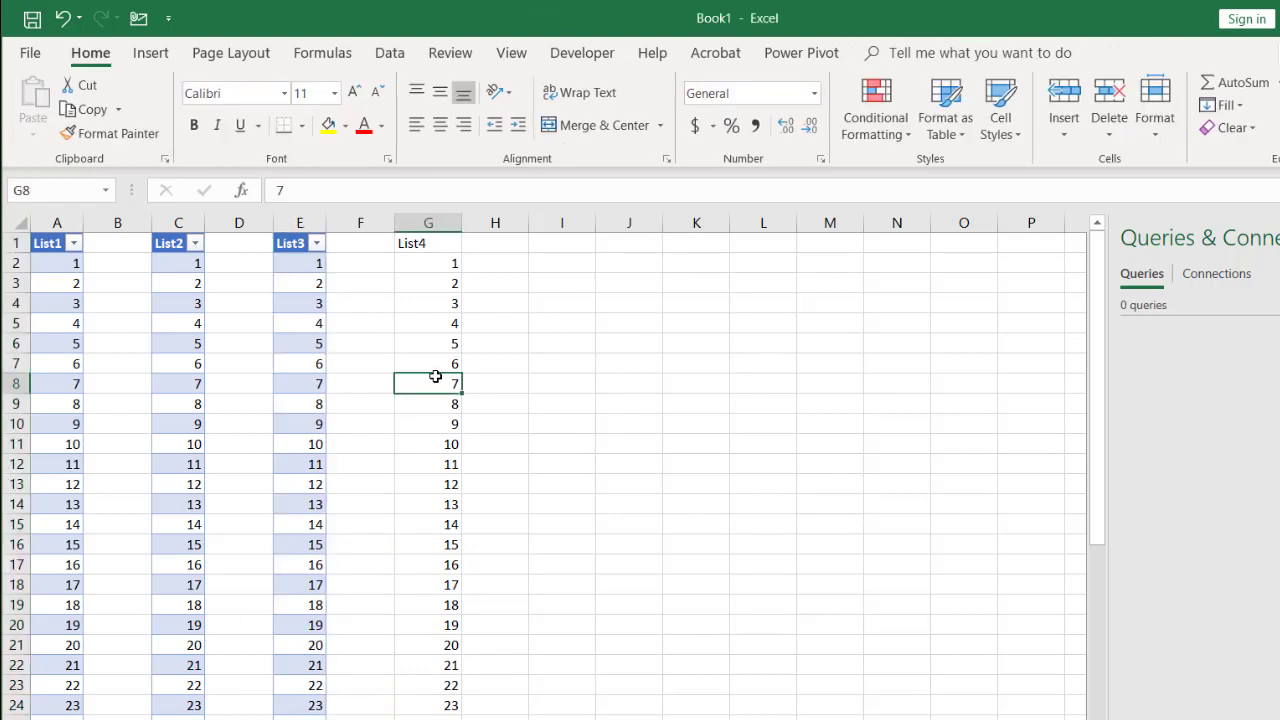
key(ctrl+t)
click(342, 676)
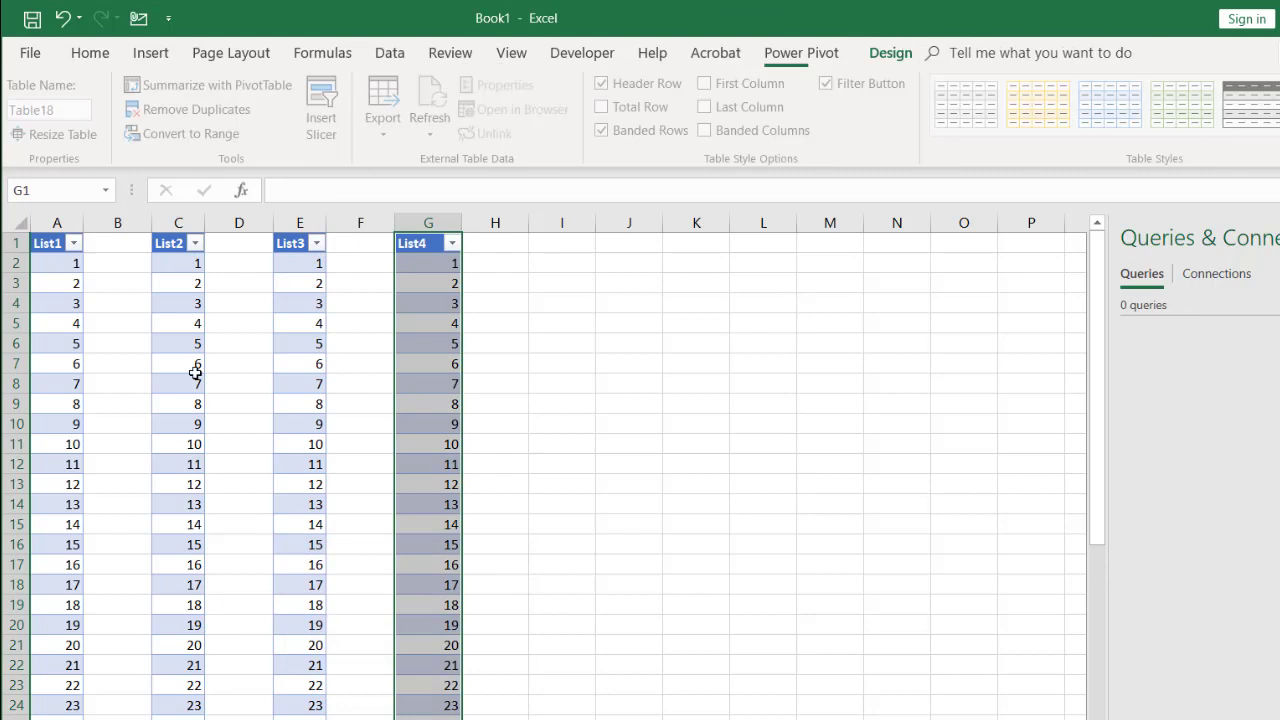
click(70, 111)
text(list)
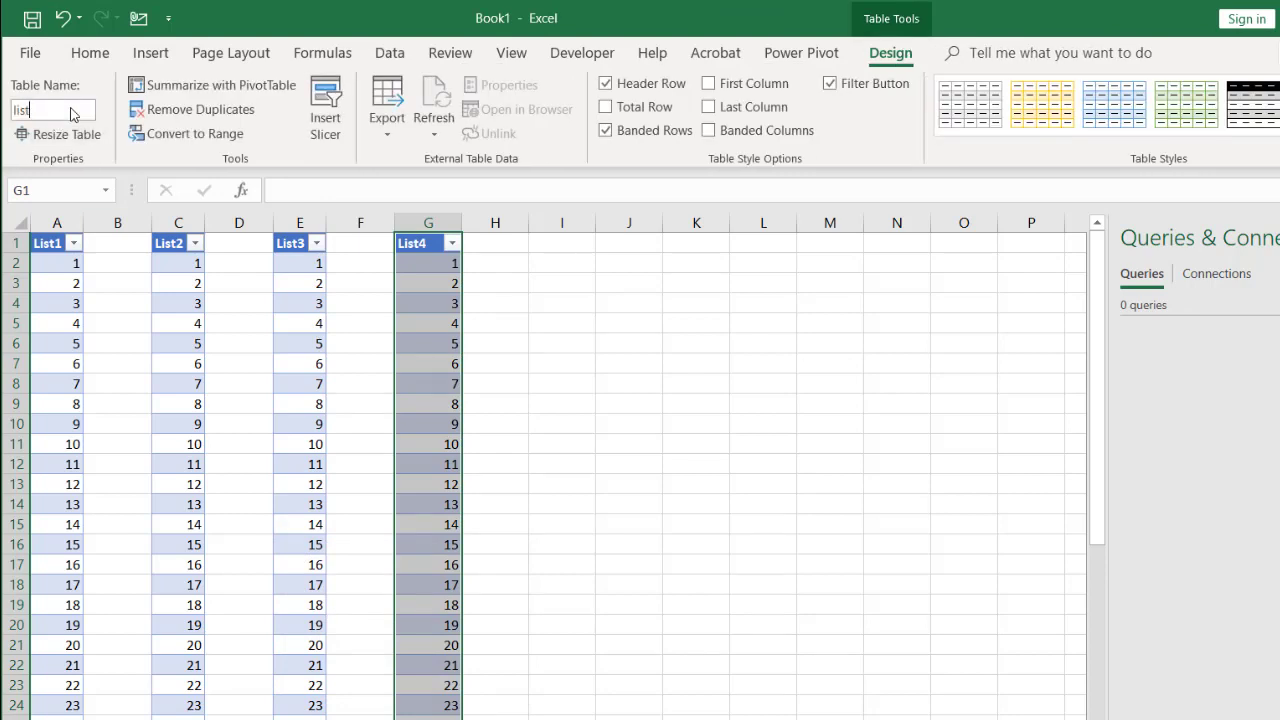
text(4)
key(Return)
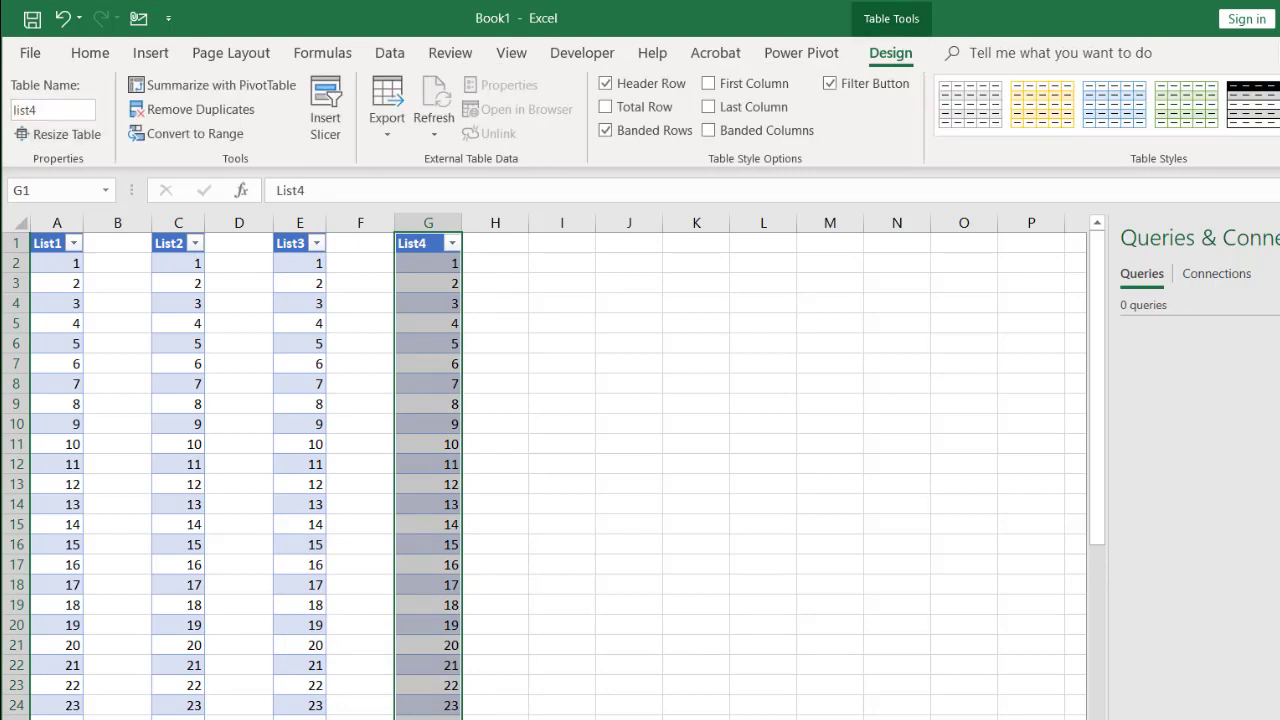
Load the list1 table into Power Query and close the editor, keeping the query as a connection only
click(64, 350)
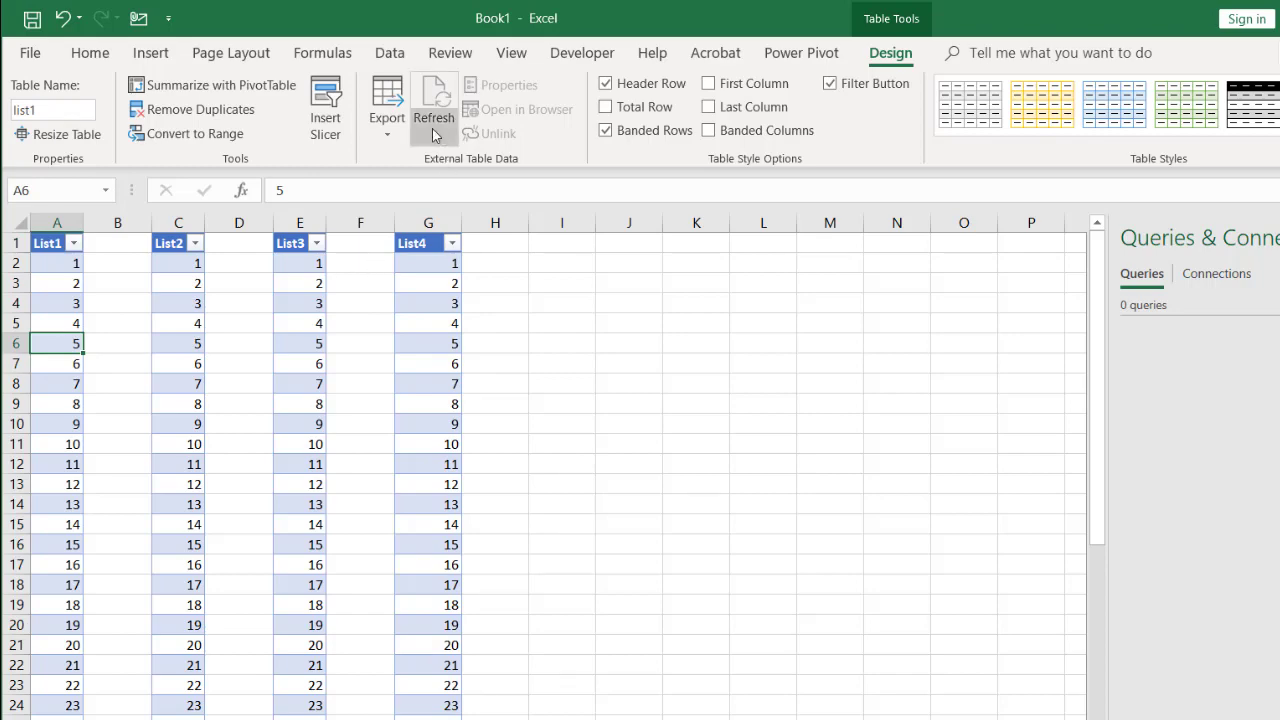
click(390, 55)
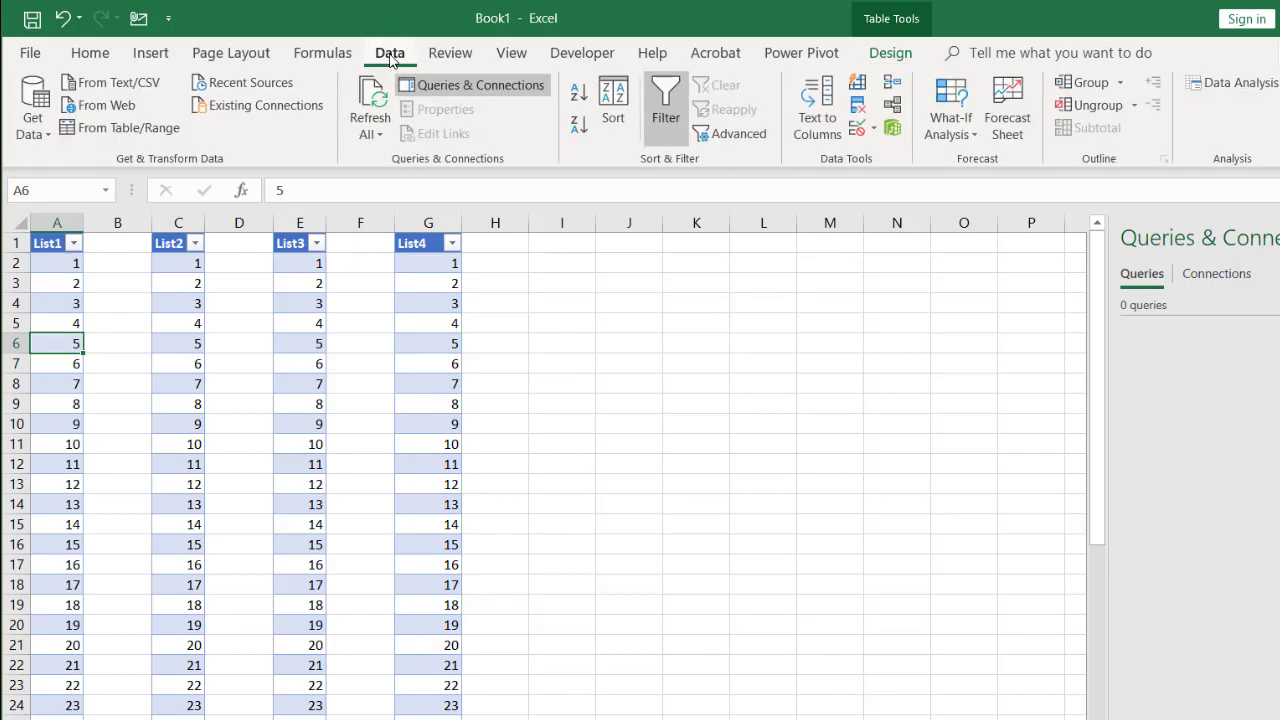
click(138, 128)
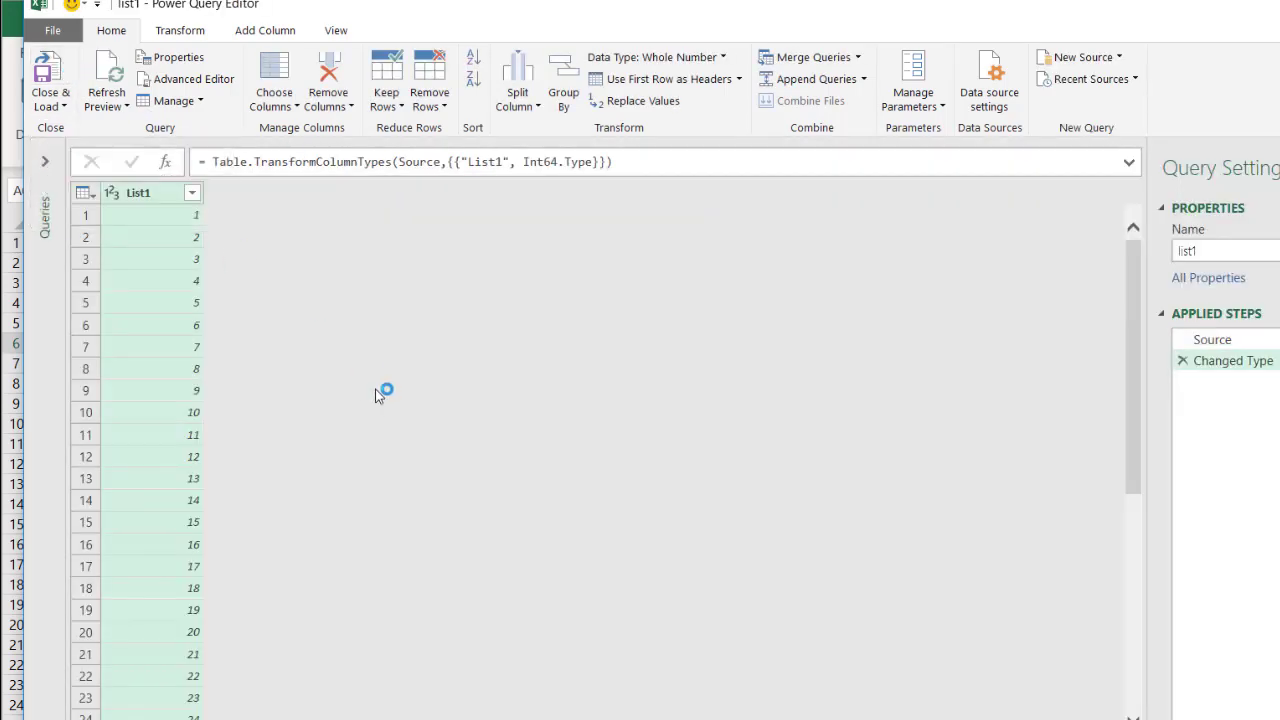
click(45, 66)
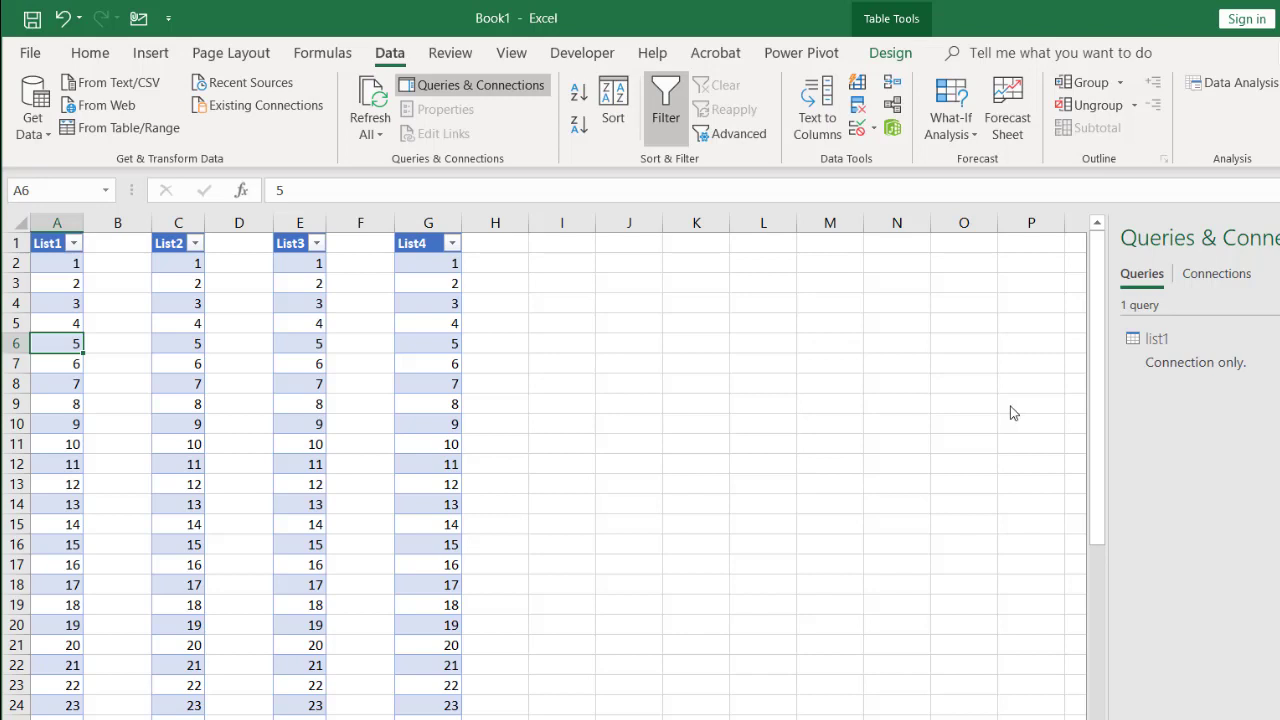
Load the list2 table into Power Query and save it with the Only Create Connection option
click(190, 363)
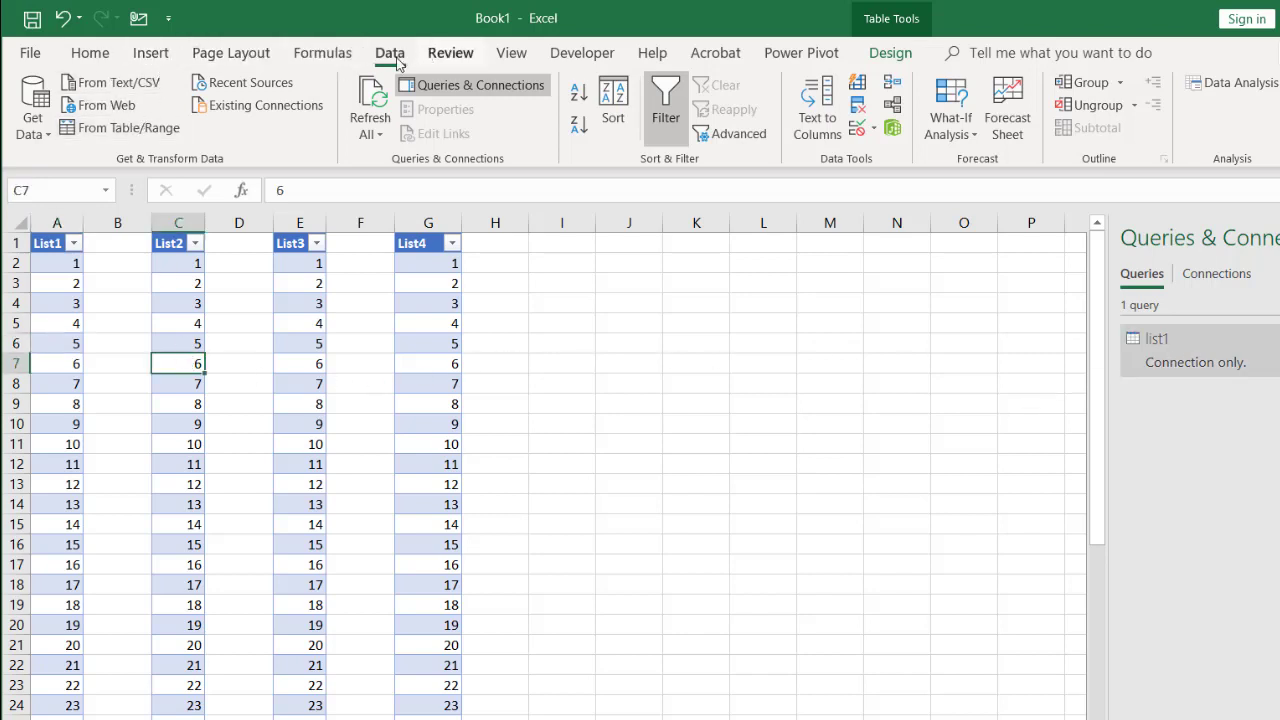
click(122, 128)
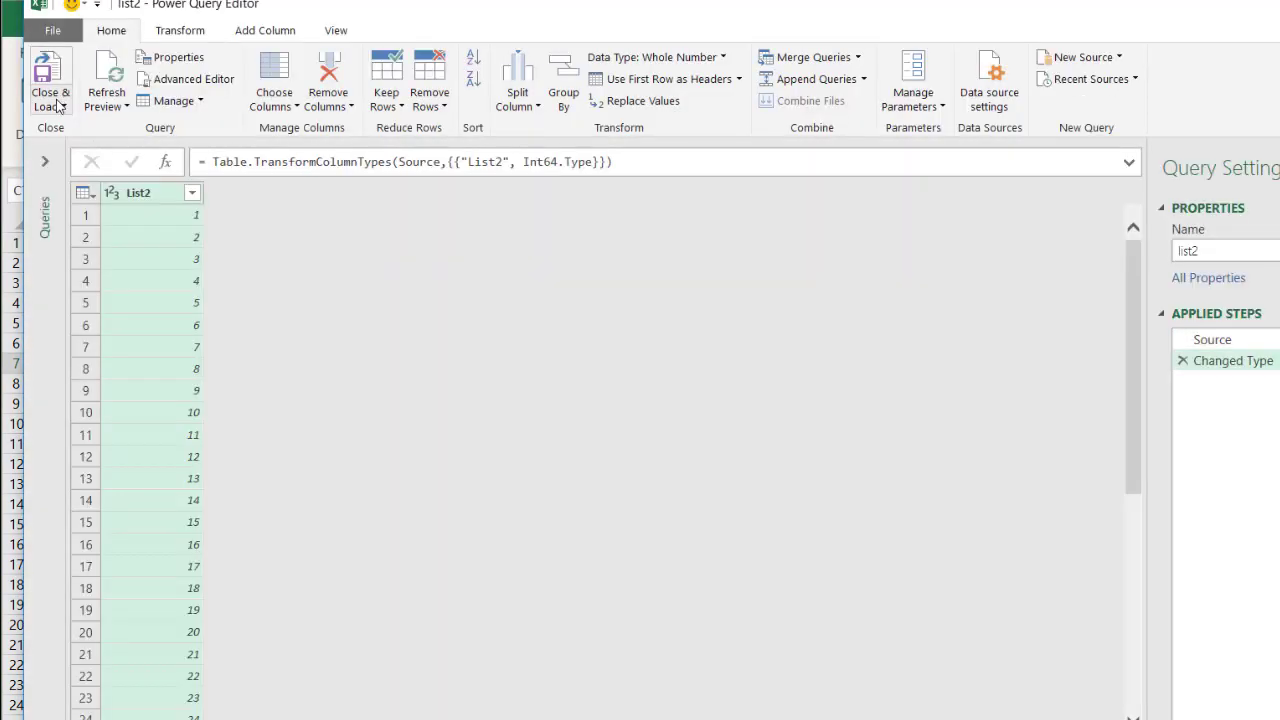
click(57, 106)
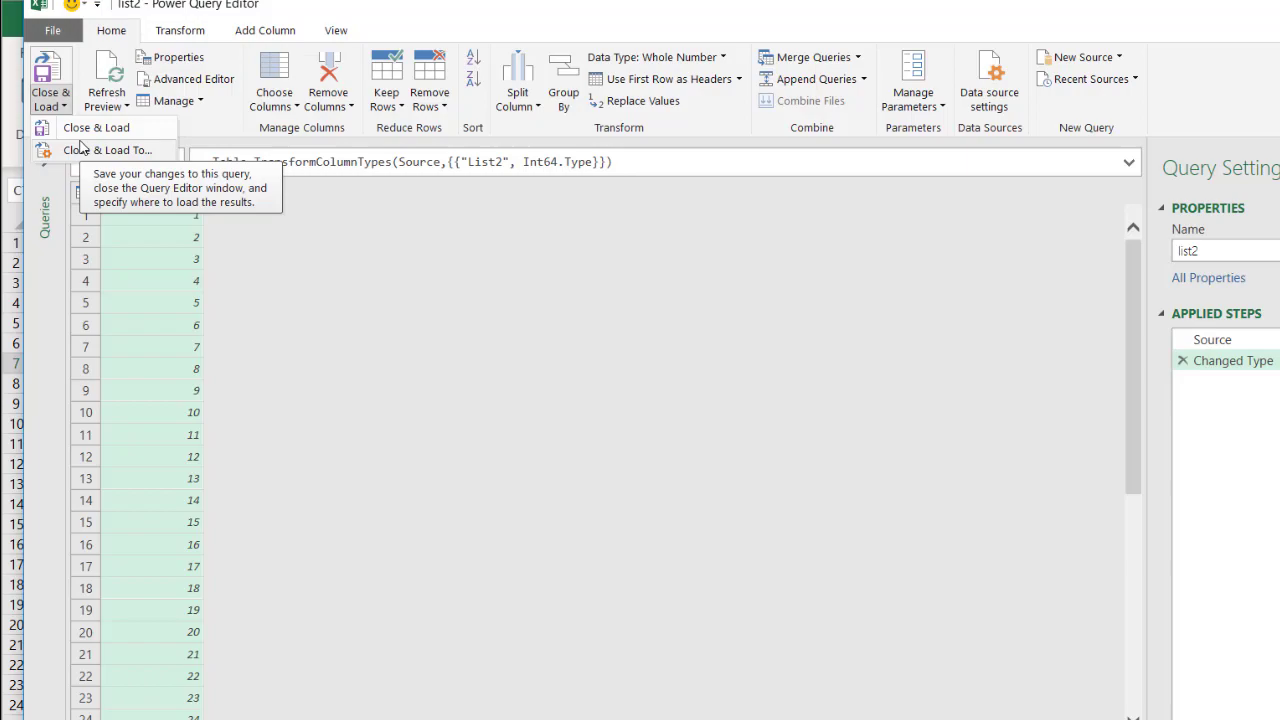
click(80, 148)
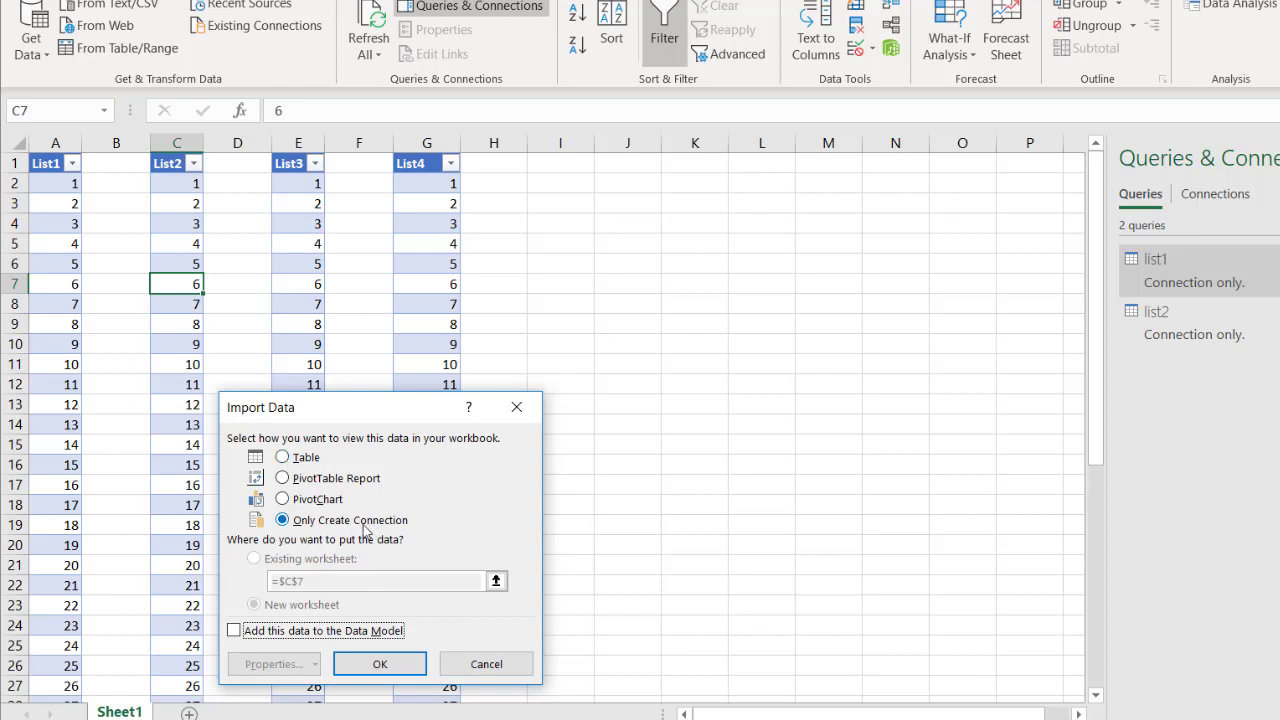
click(381, 664)
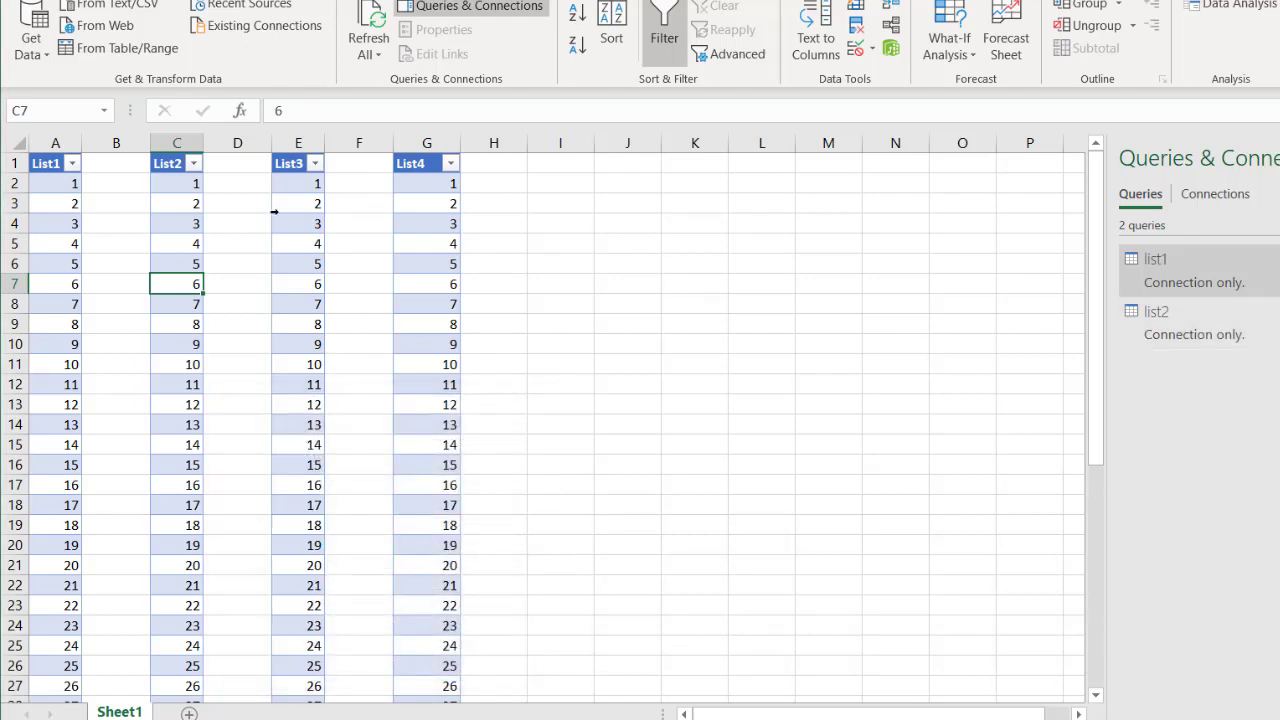
Create connection-only Power Query queries from the list3 and list4 tables
drag(290, 227, 292, 246)
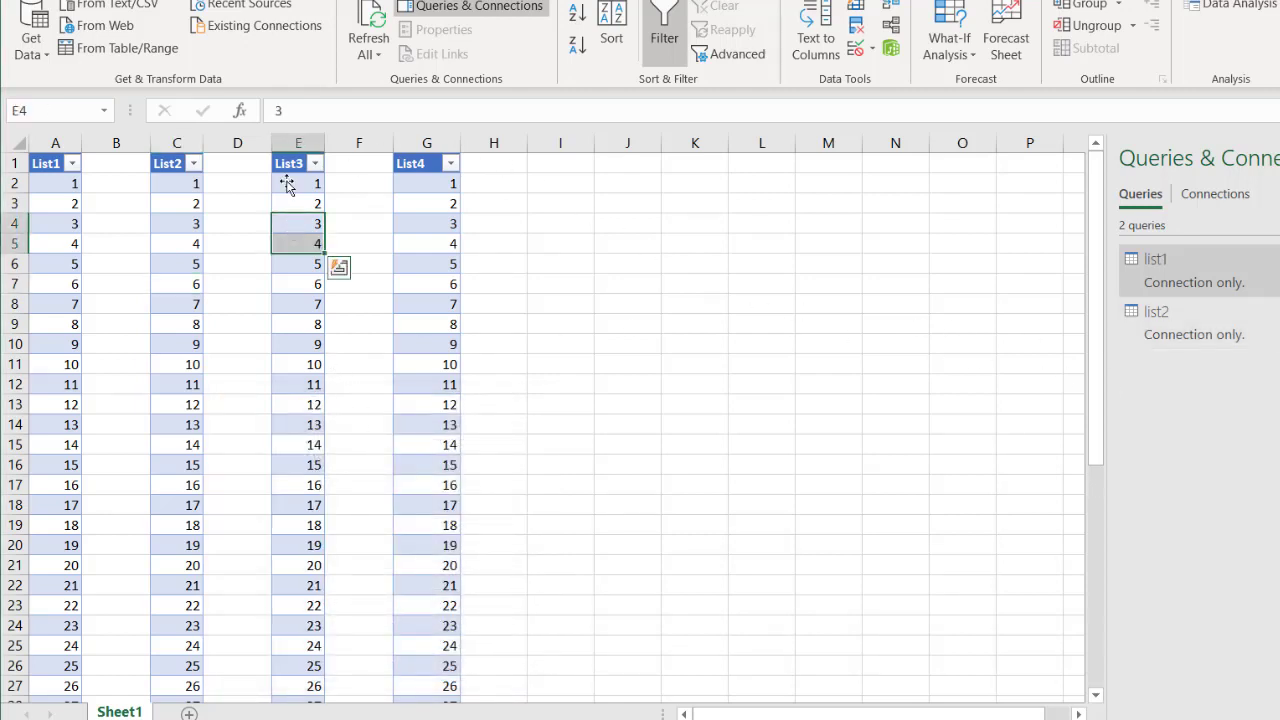
click(120, 48)
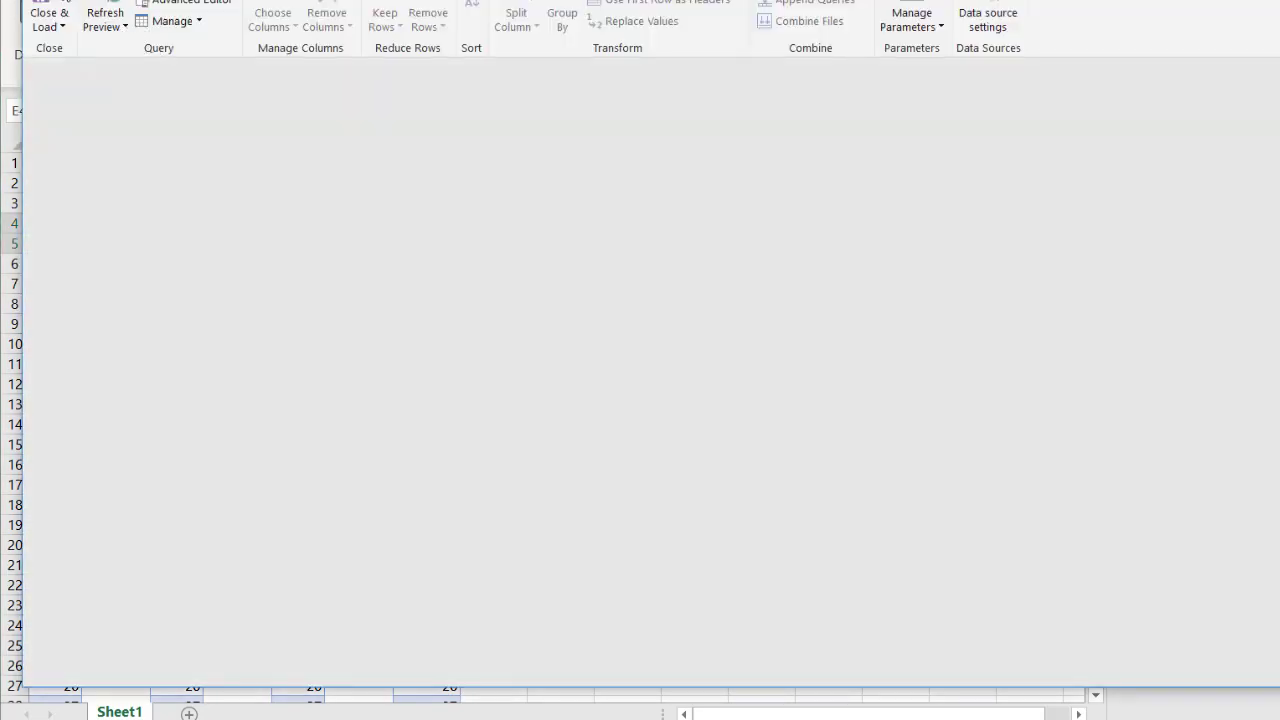
click(48, 20)
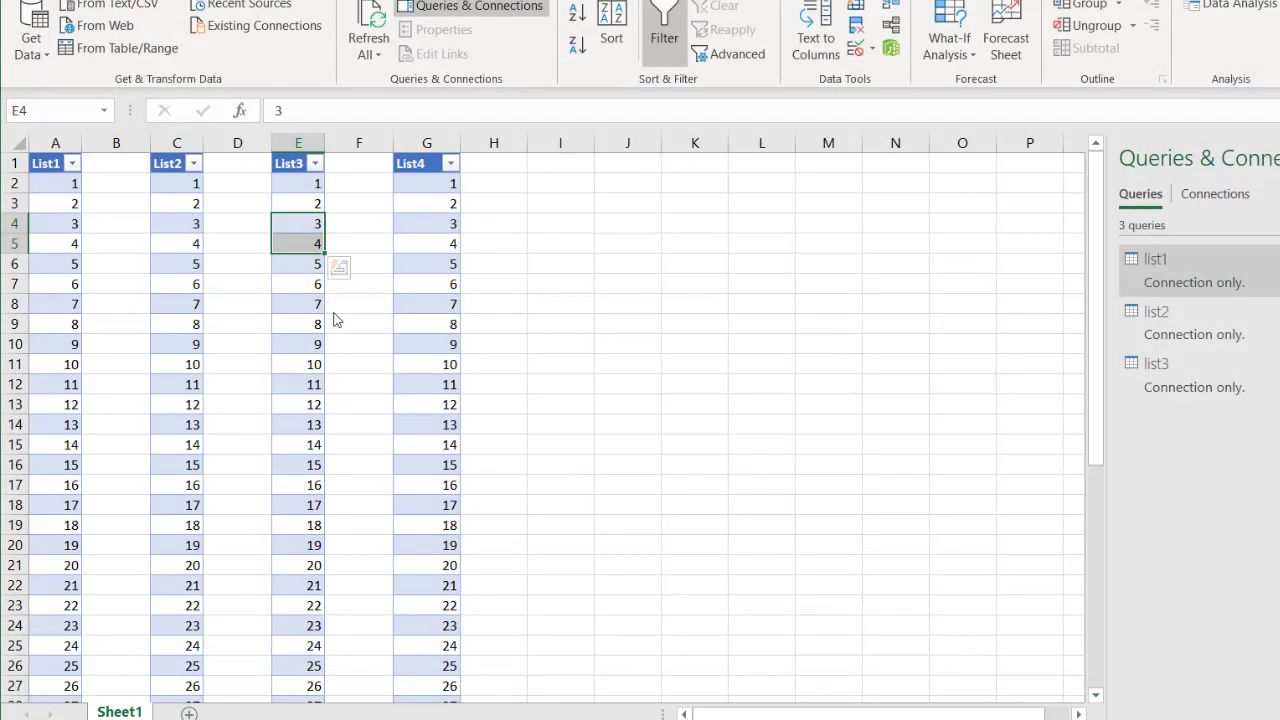
click(417, 319)
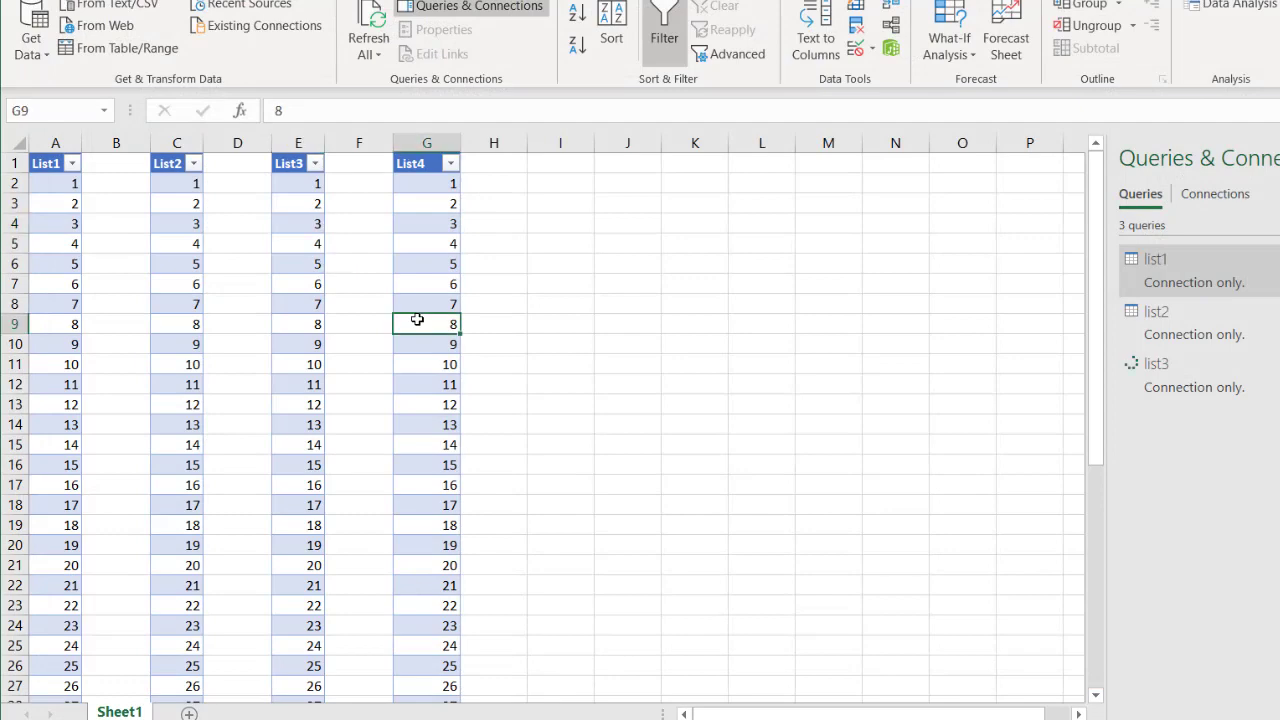
click(155, 59)
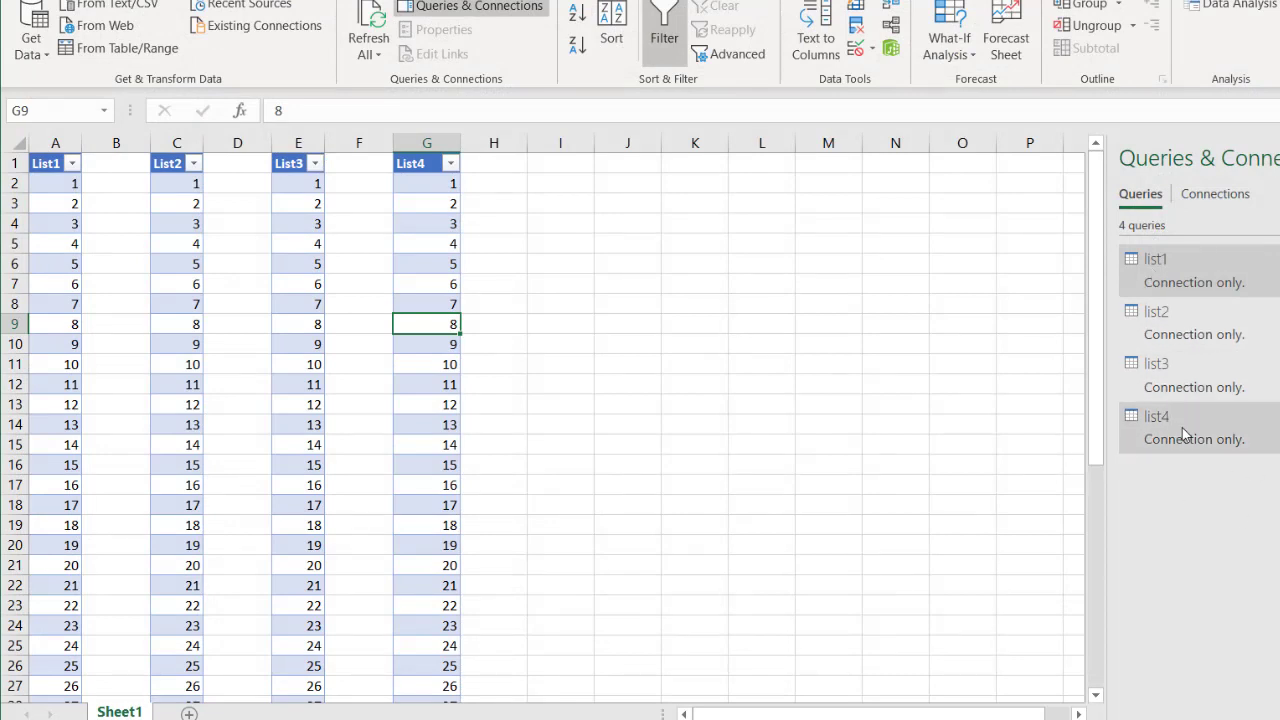
Create a reference query from list1 and add a custom column to it with the formula =list2
right_click(1186, 276)
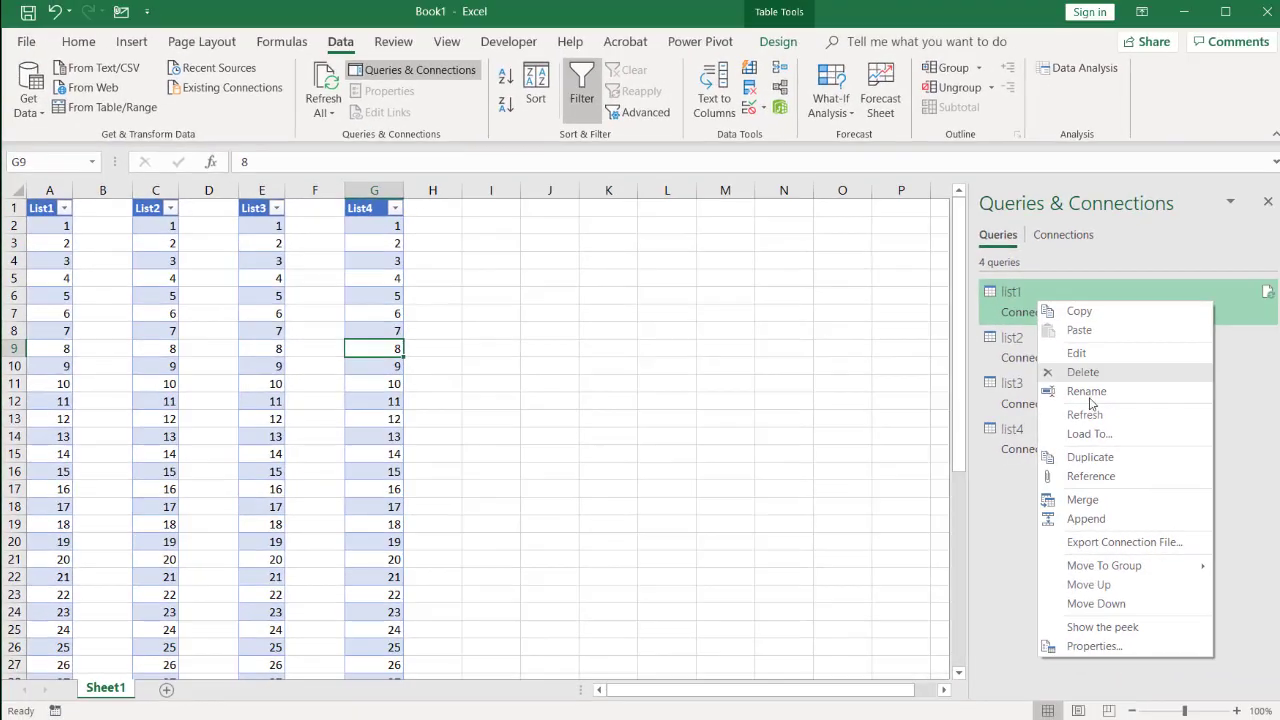
click(1100, 477)
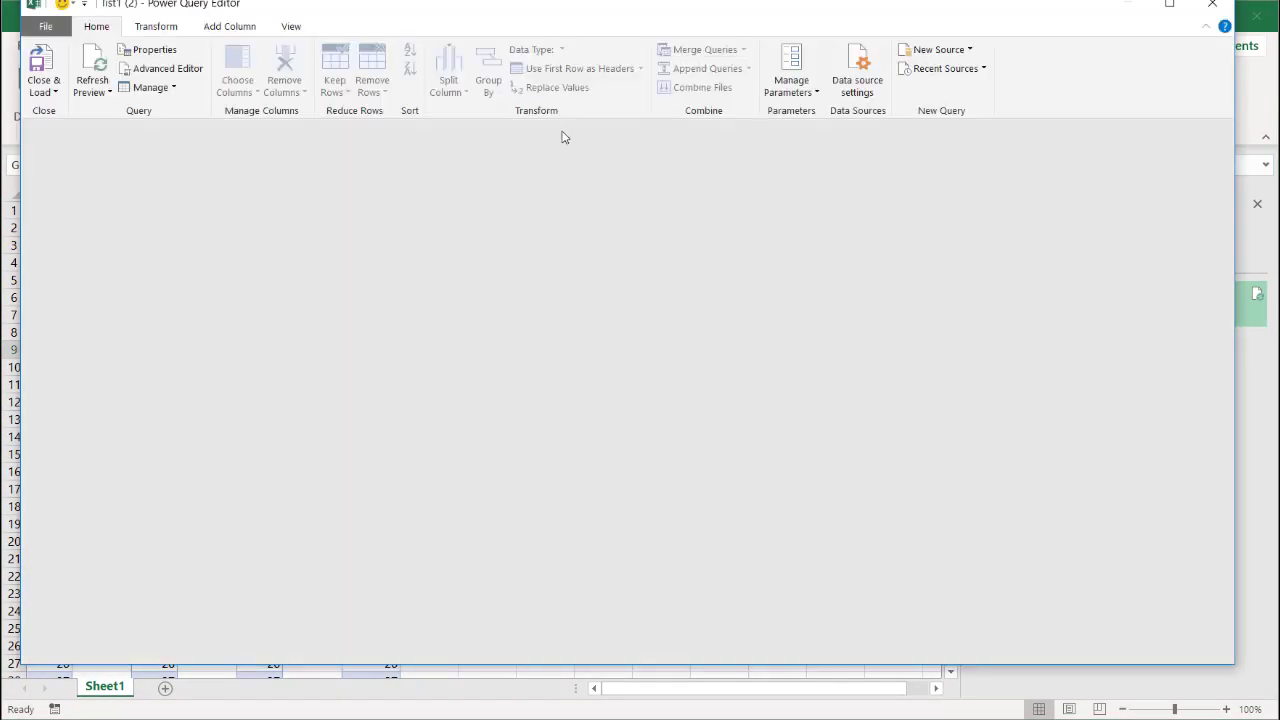
click(220, 30)
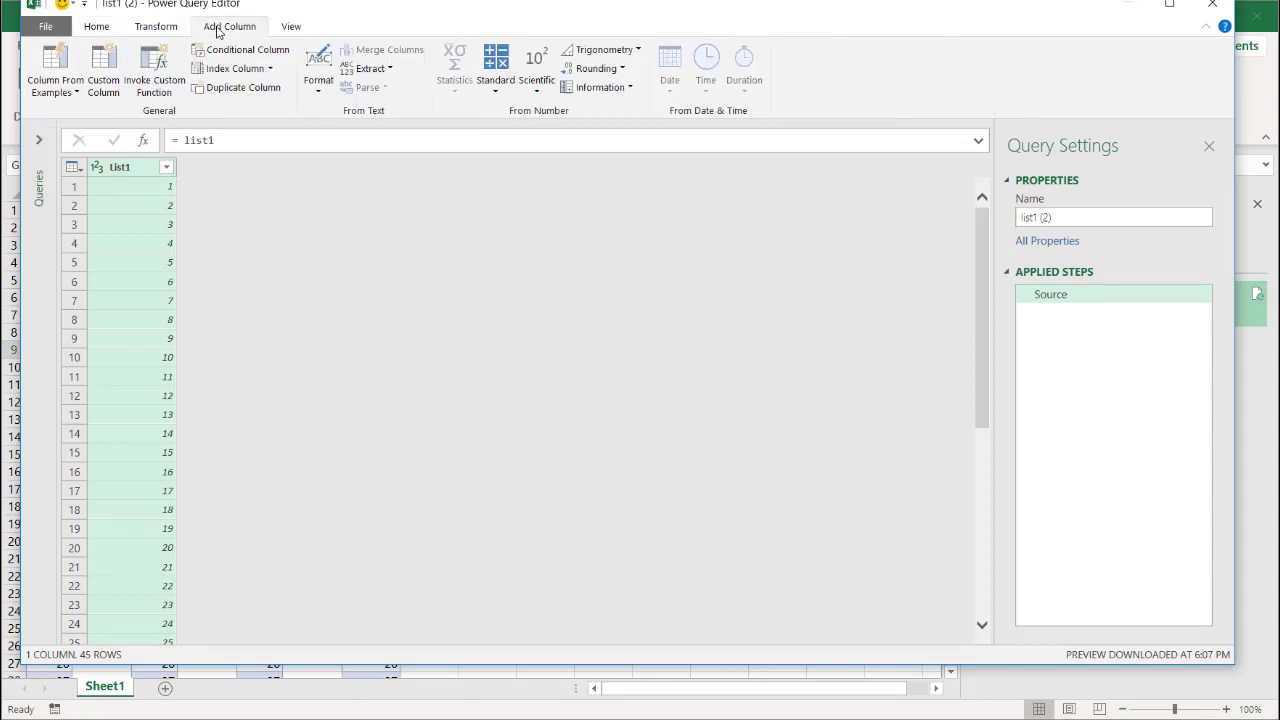
click(103, 70)
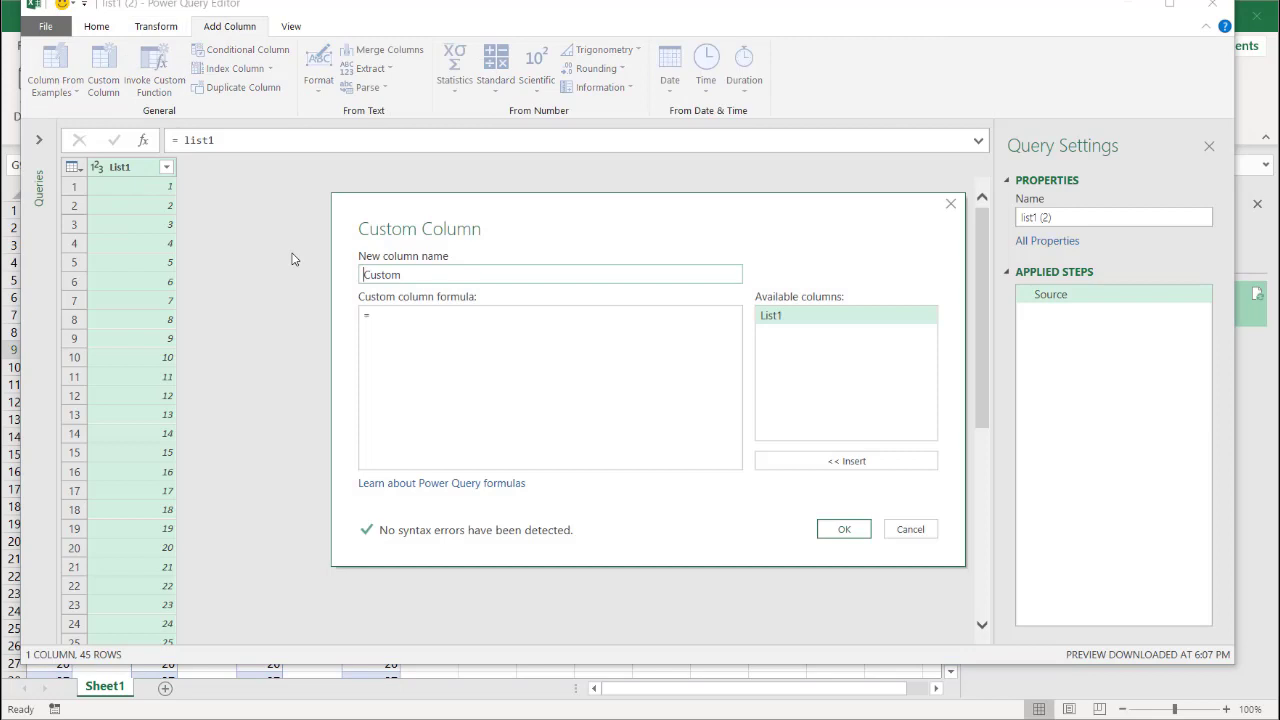
click(428, 320)
text(list2)
click(844, 529)
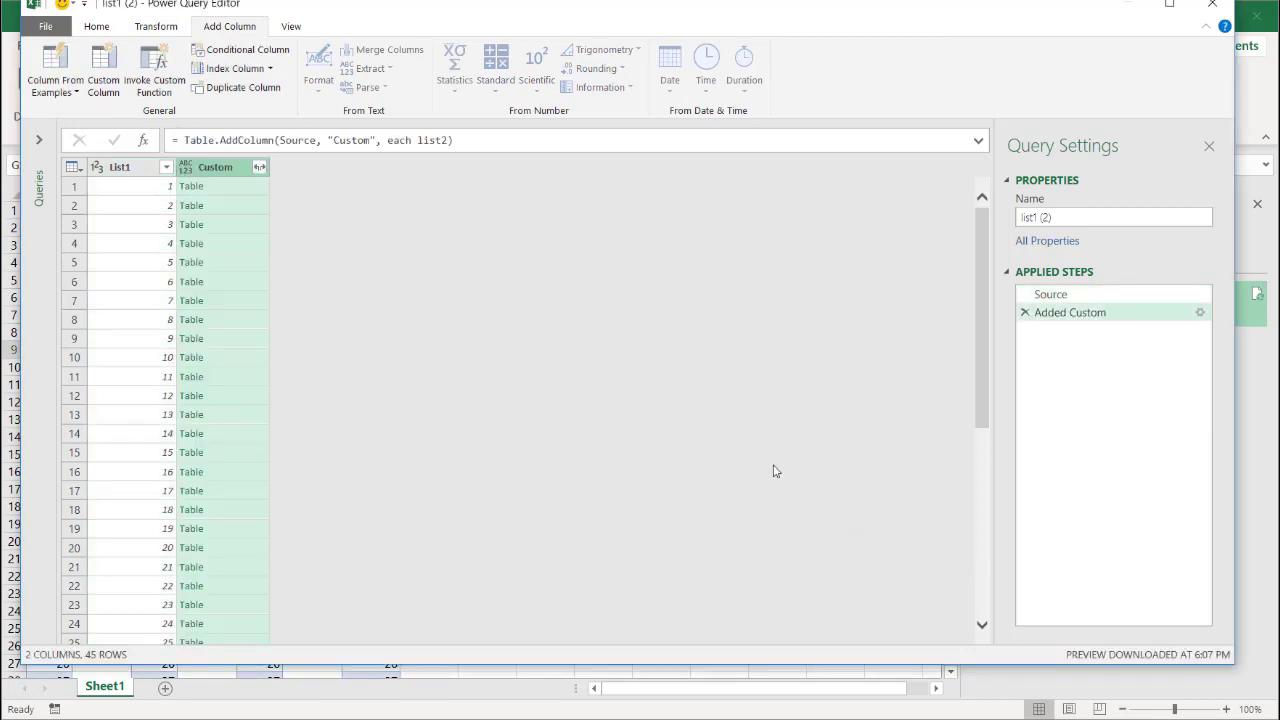
Expand the Custom column to its List2 field without using the original column name as prefix
click(259, 167)
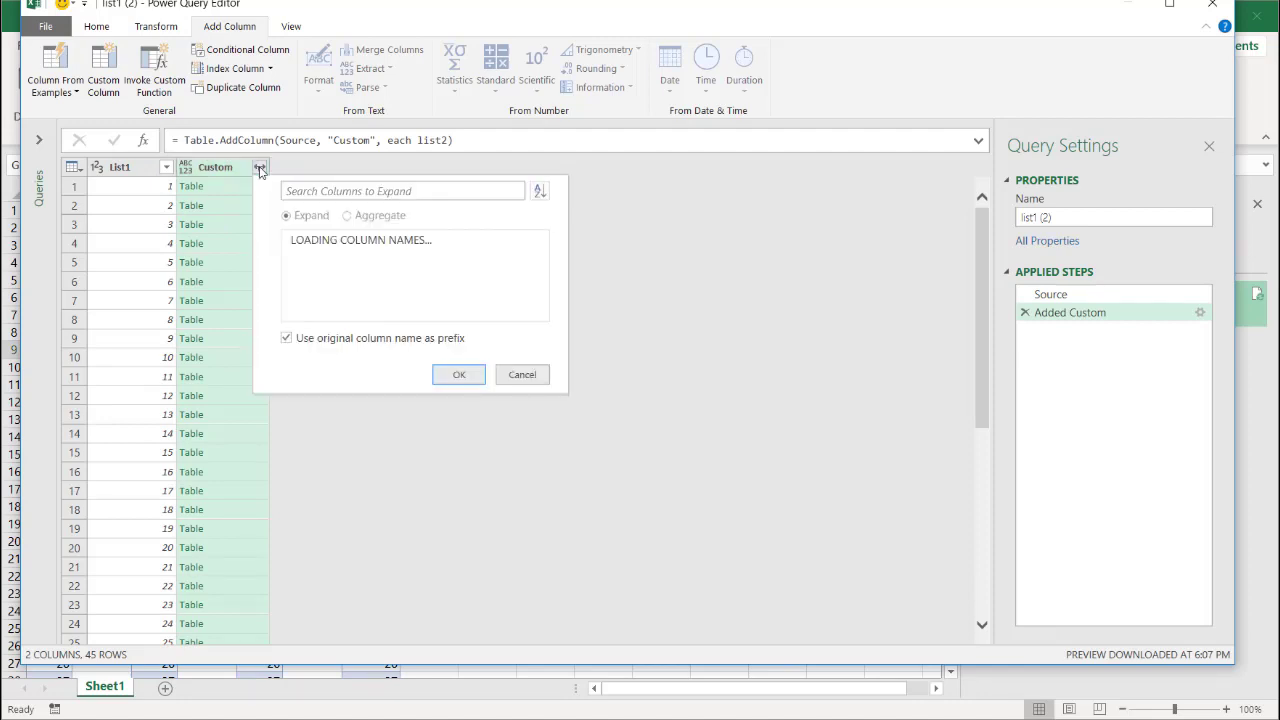
click(286, 338)
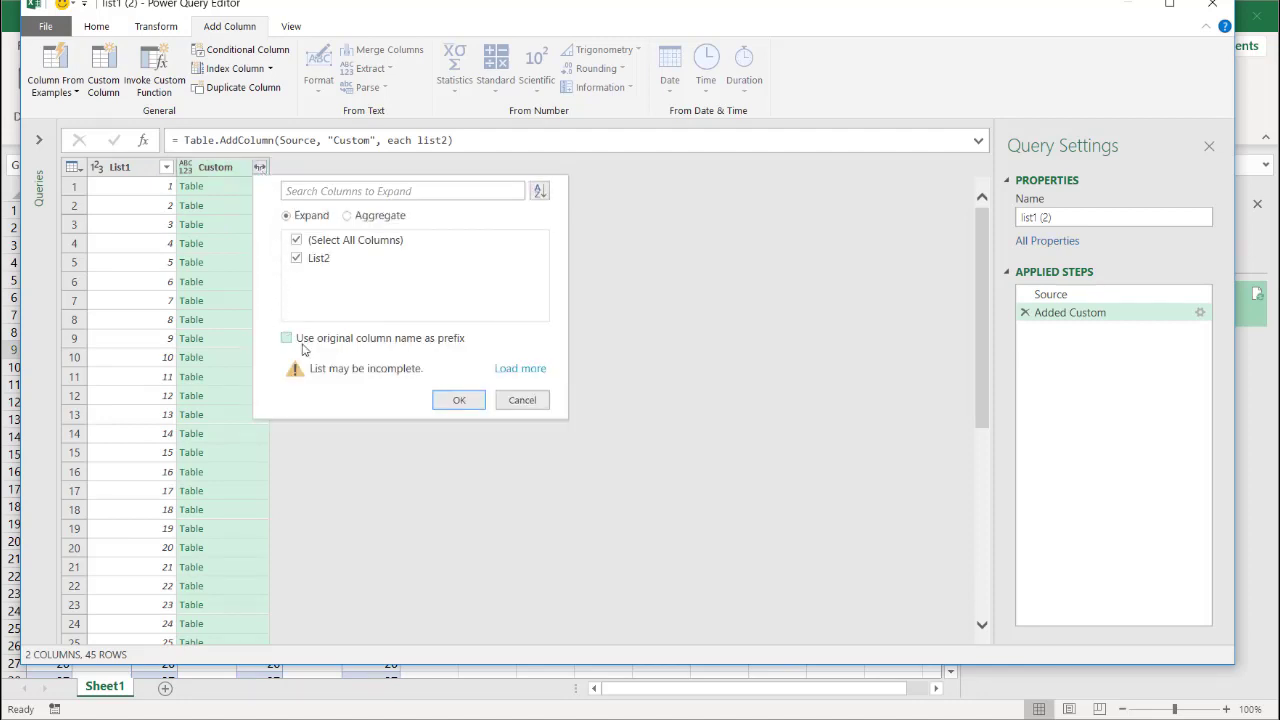
click(458, 401)
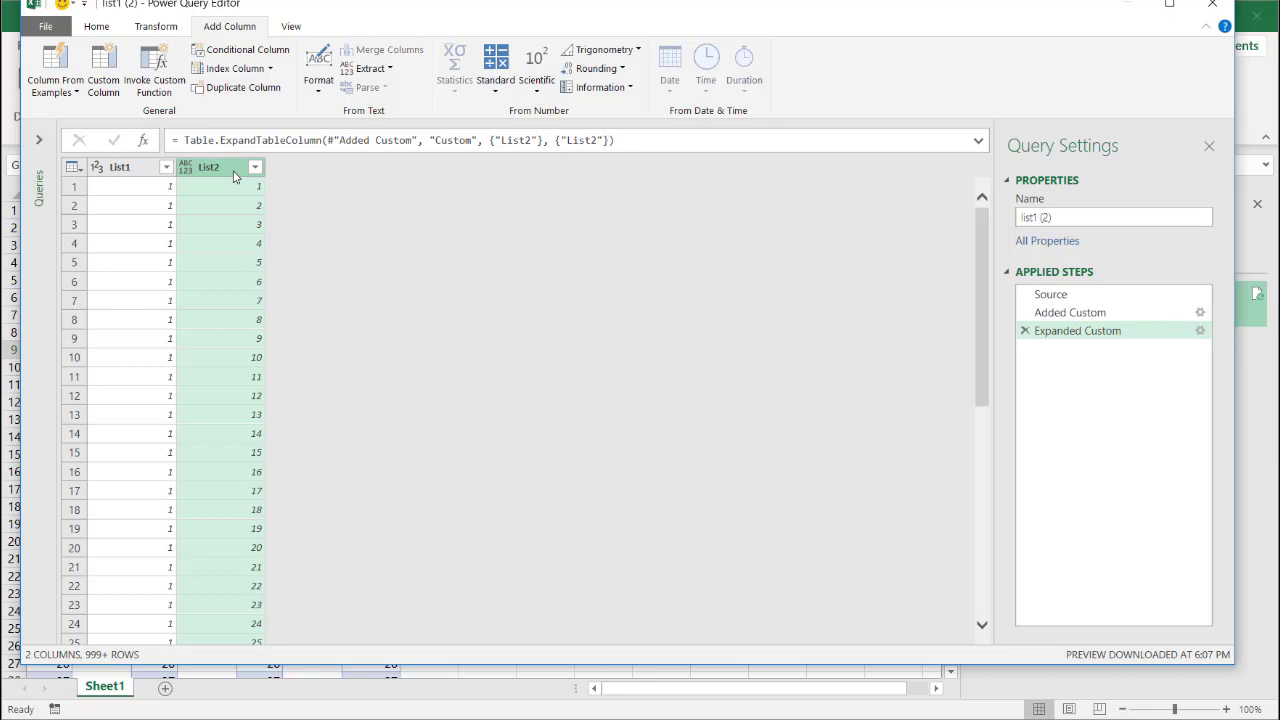
Add a custom column with the formula =list3 and expand it to the List3 field without a name prefix
click(103, 78)
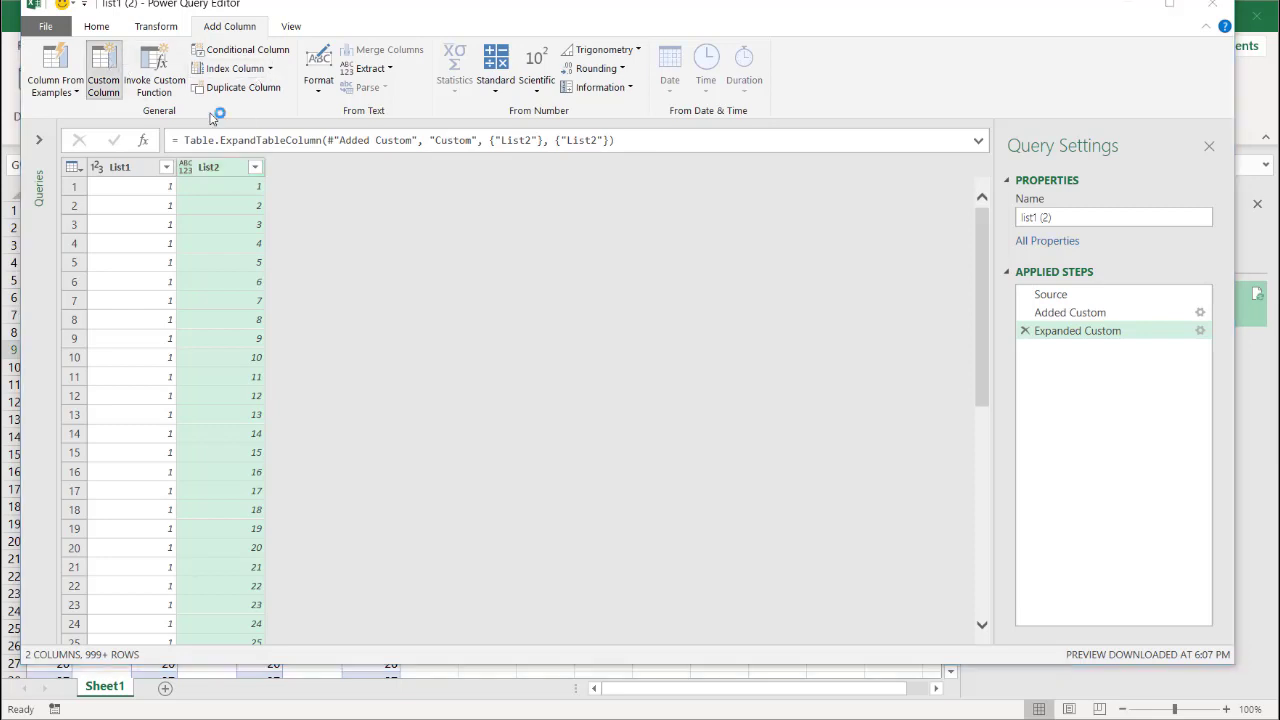
click(406, 318)
text(list)
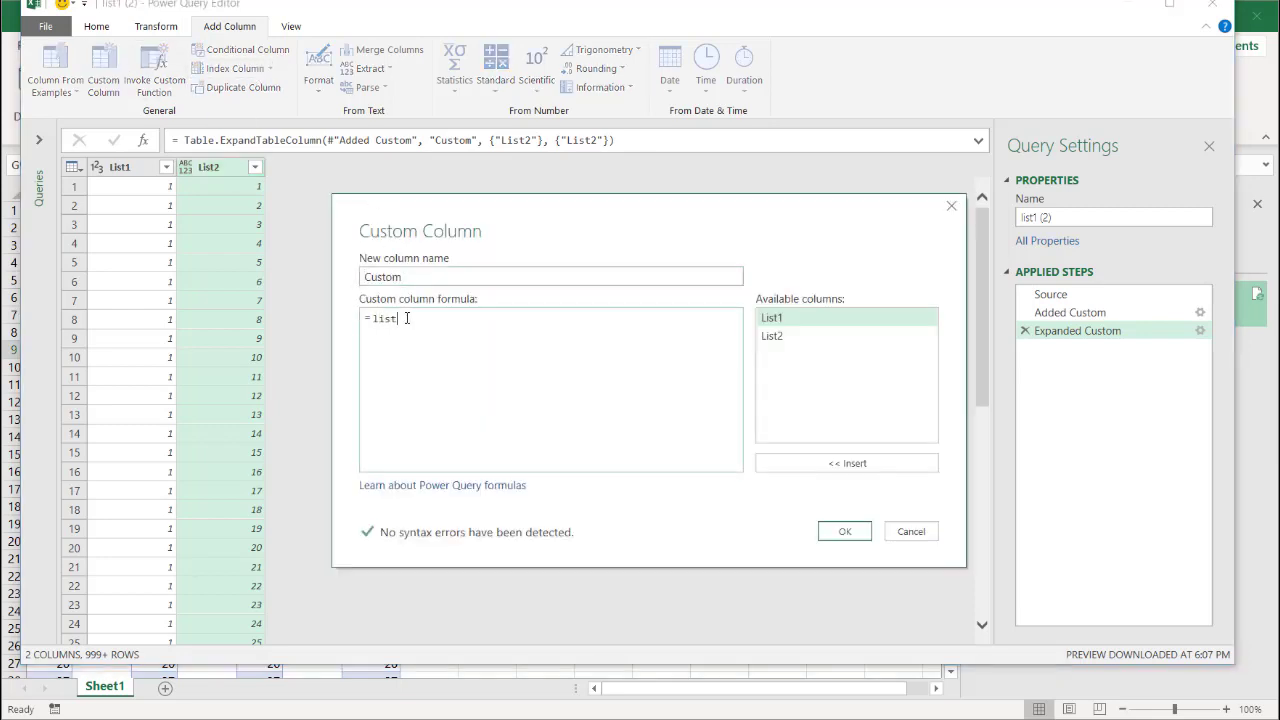
text(3)
click(838, 537)
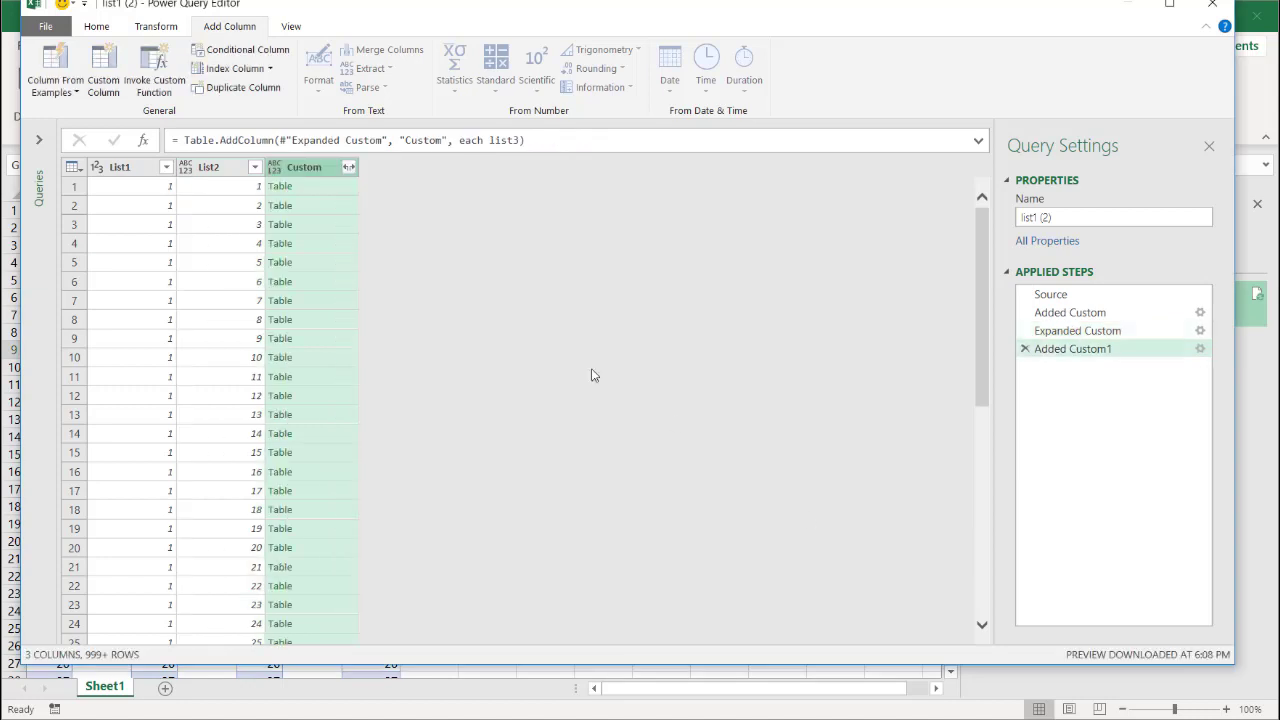
click(349, 167)
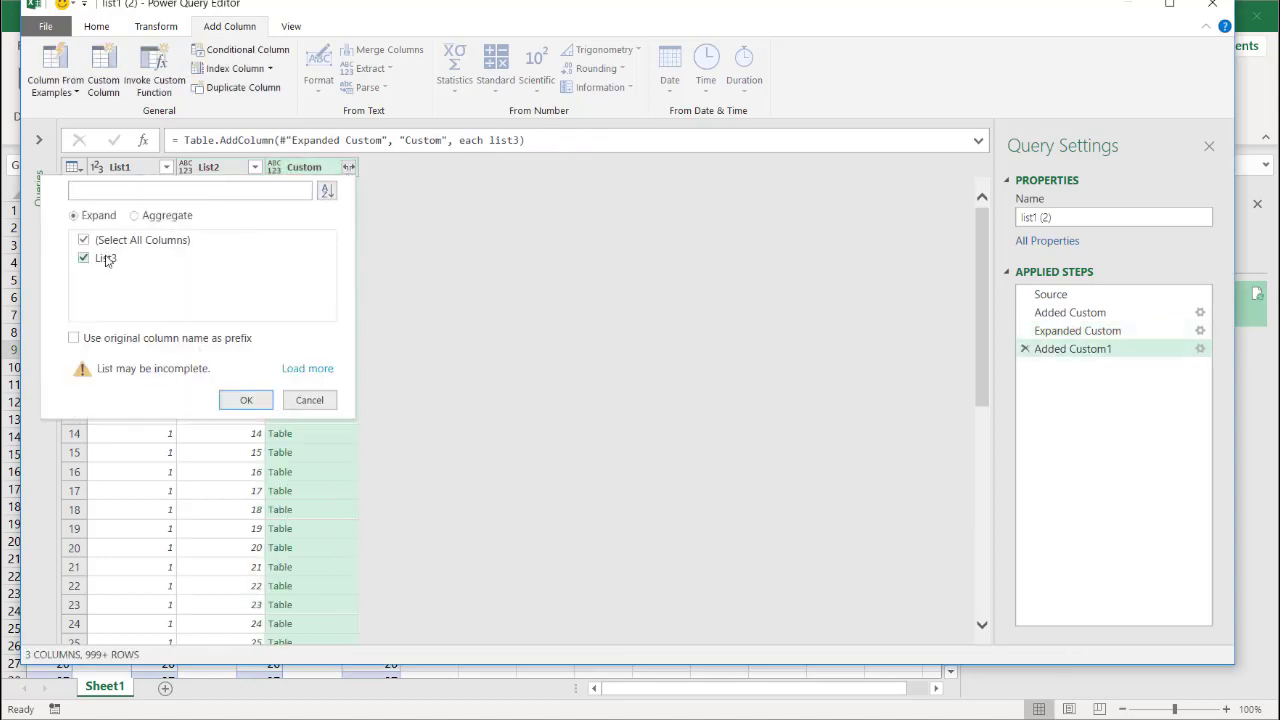
click(244, 400)
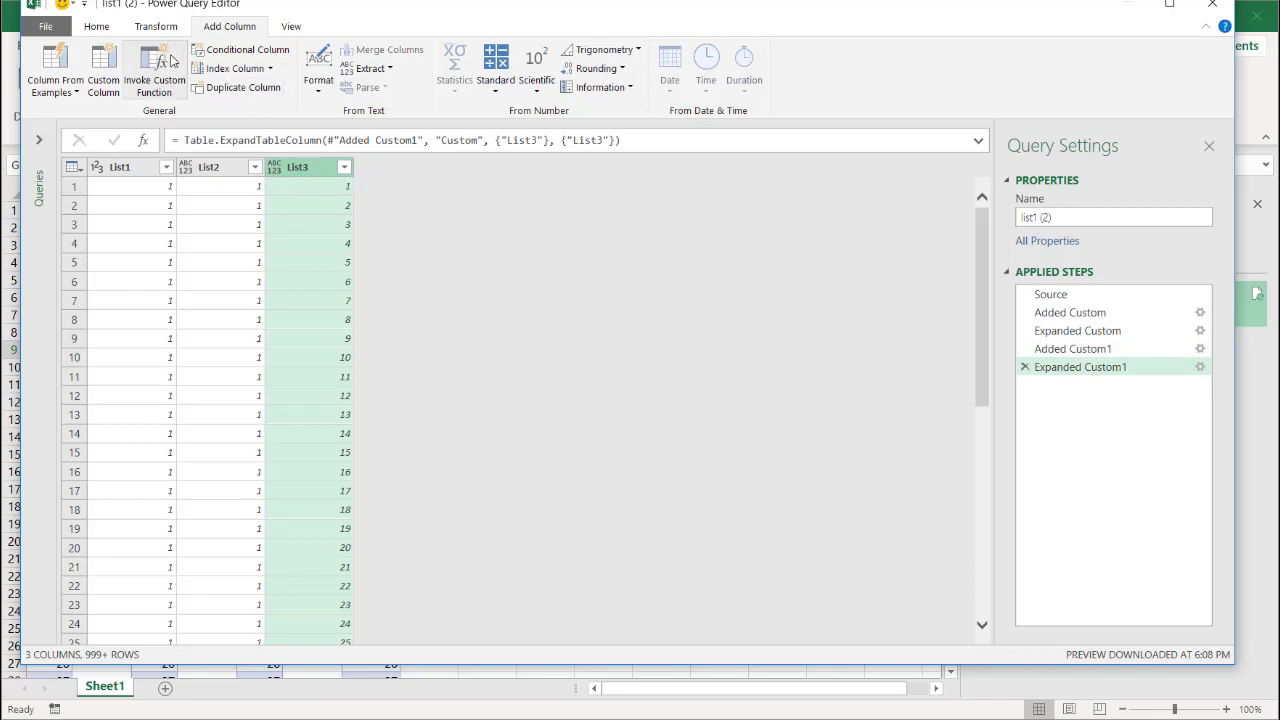
Add a custom column with the formula =list4 and expand it to the List4 field without a name prefix
click(106, 74)
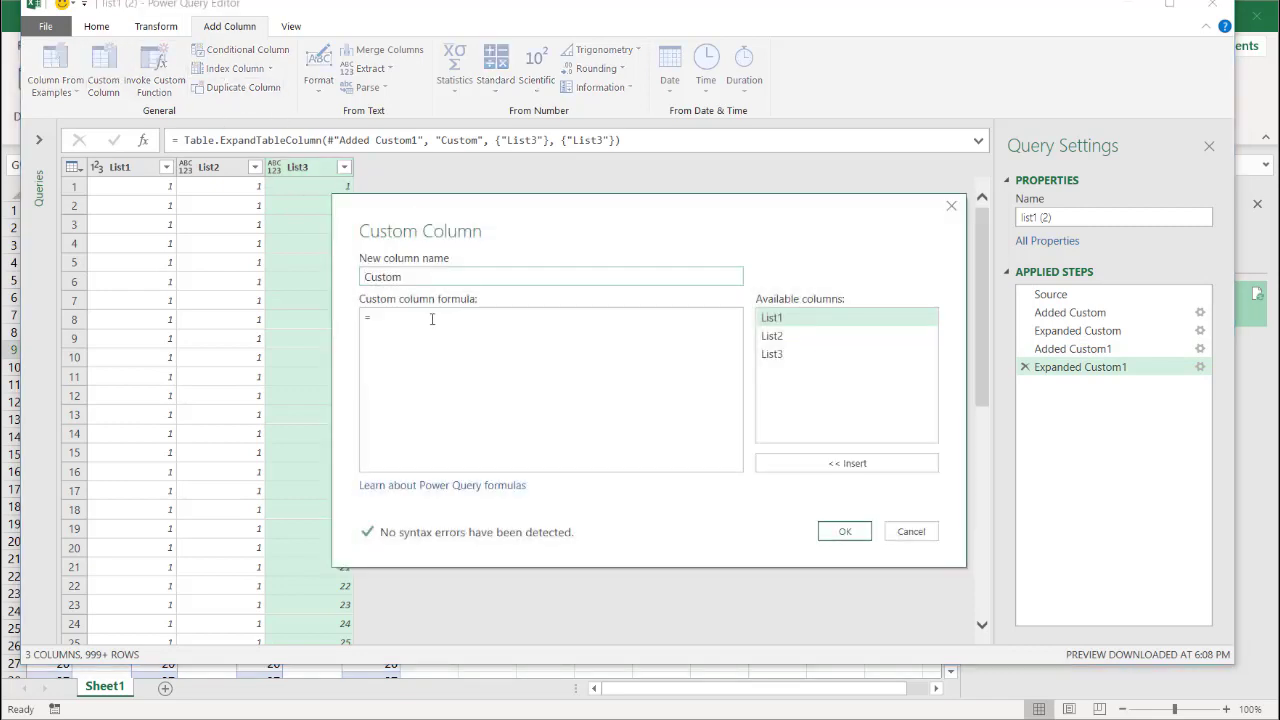
text(list4)
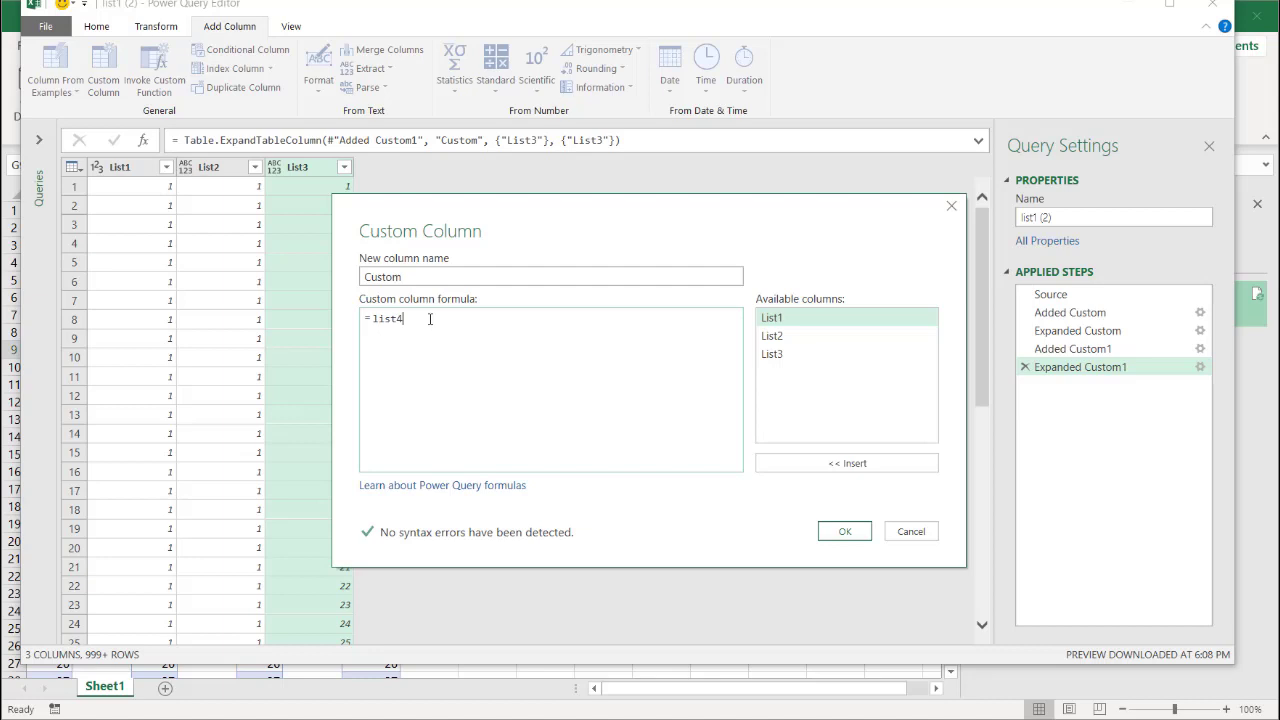
click(840, 531)
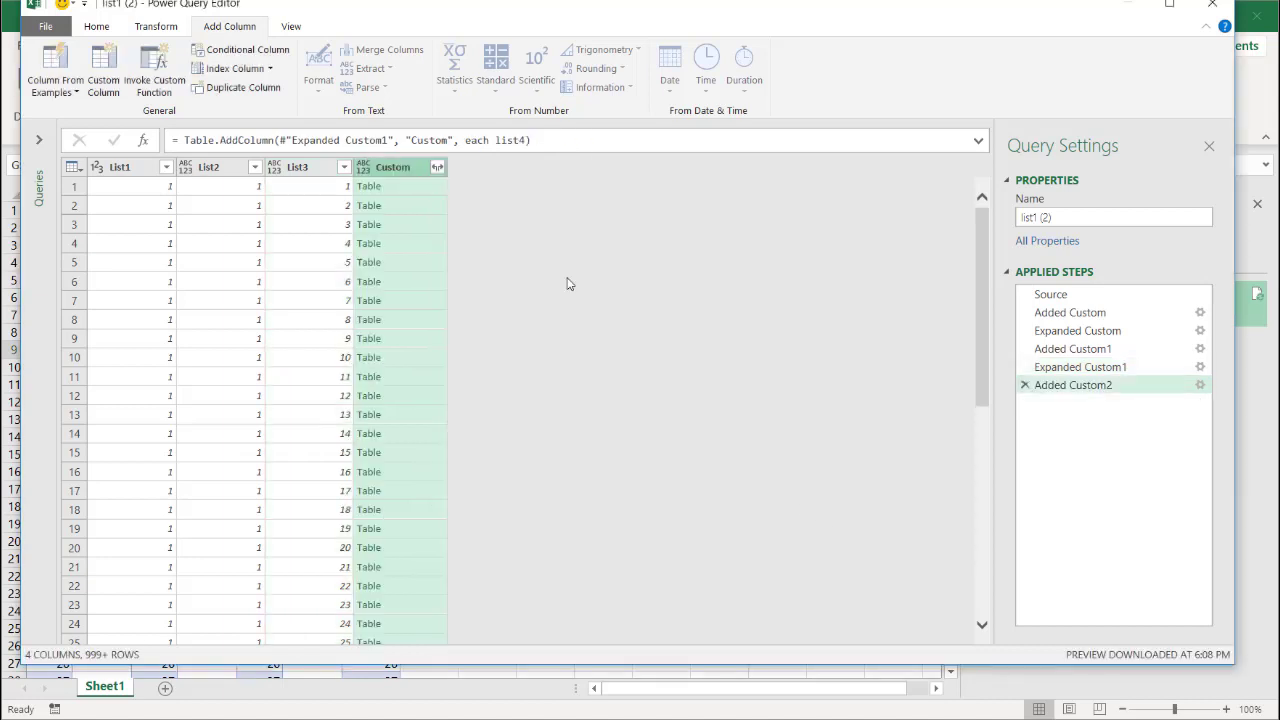
click(437, 168)
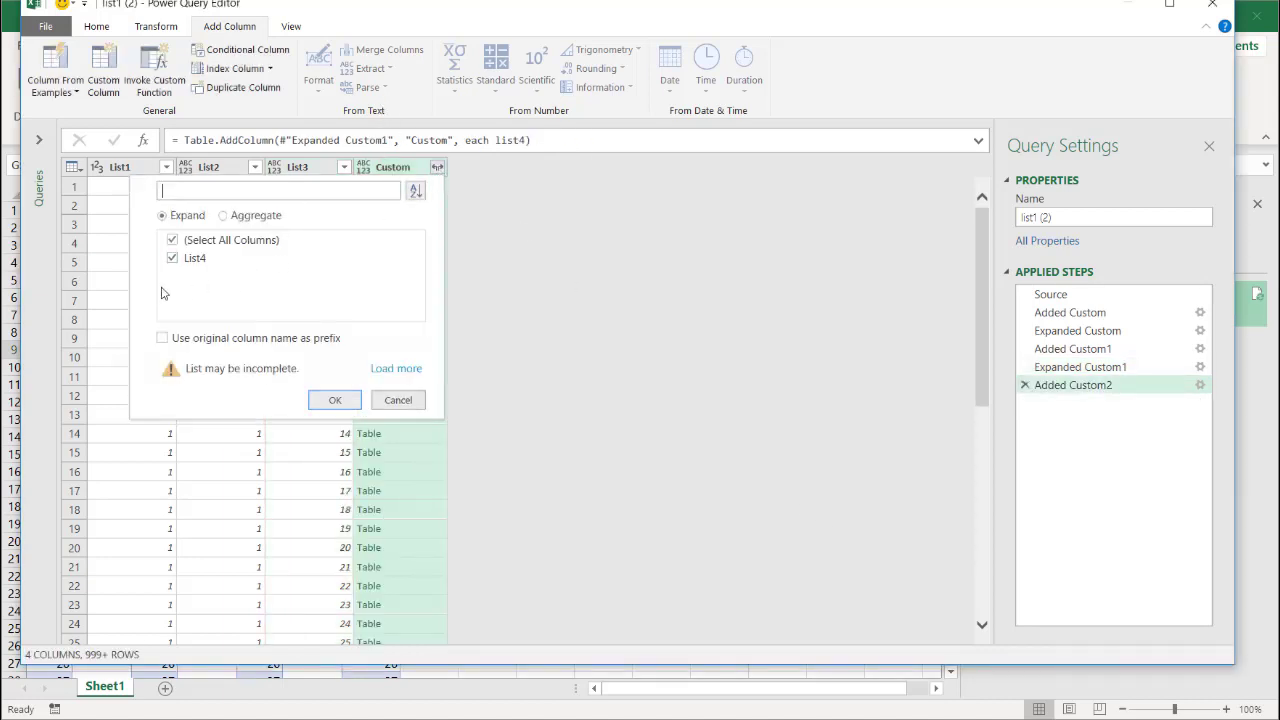
click(335, 400)
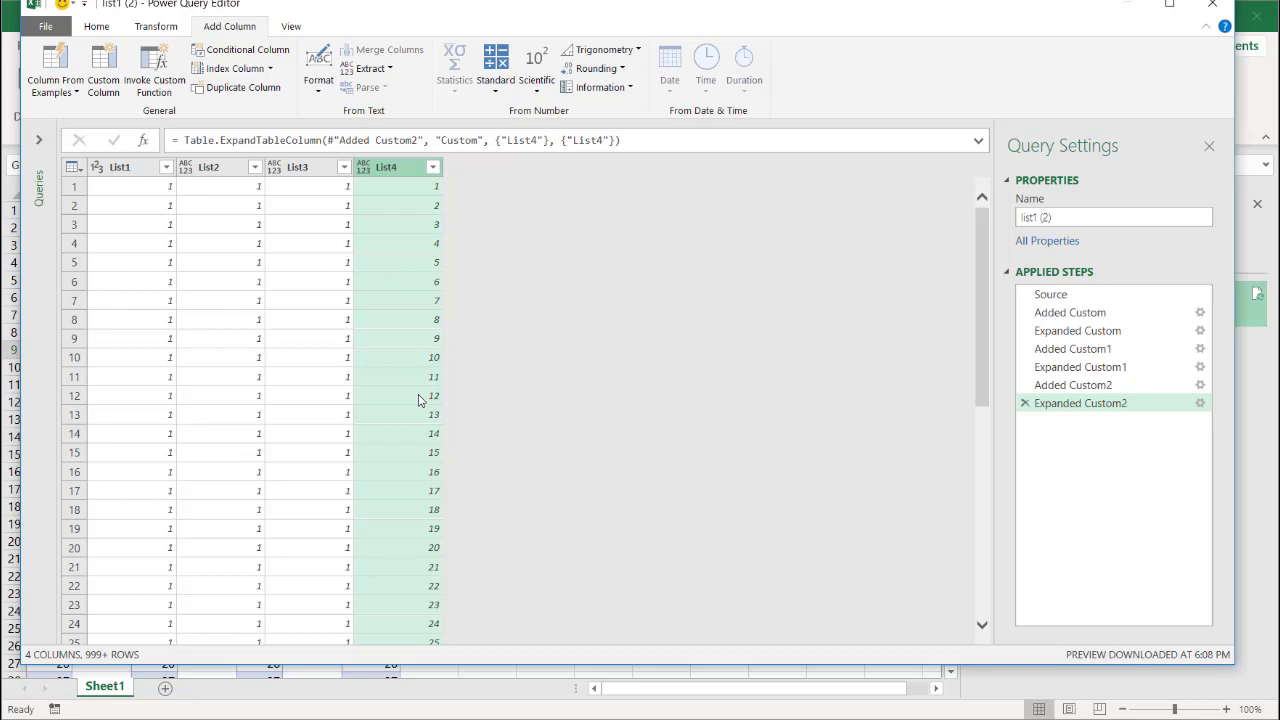
Load the list1 (2) query as a connection only and add its data to the Data Model
click(96, 30)
click(46, 92)
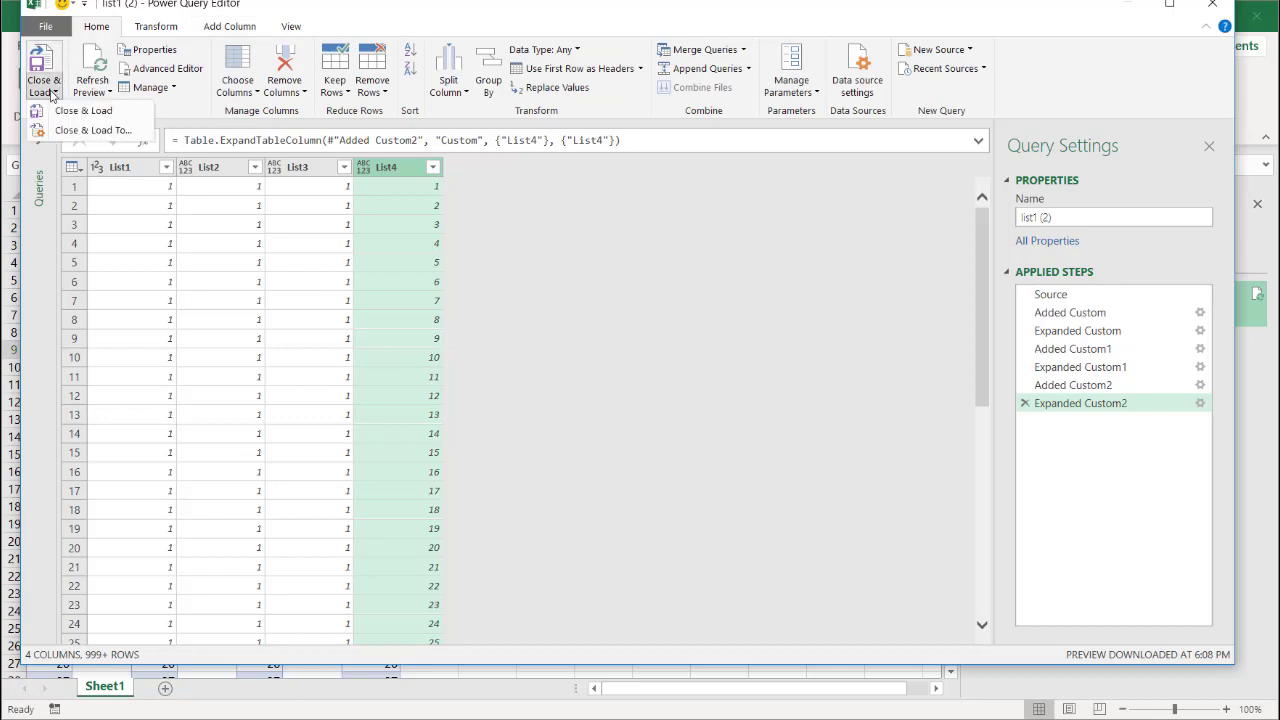
click(78, 133)
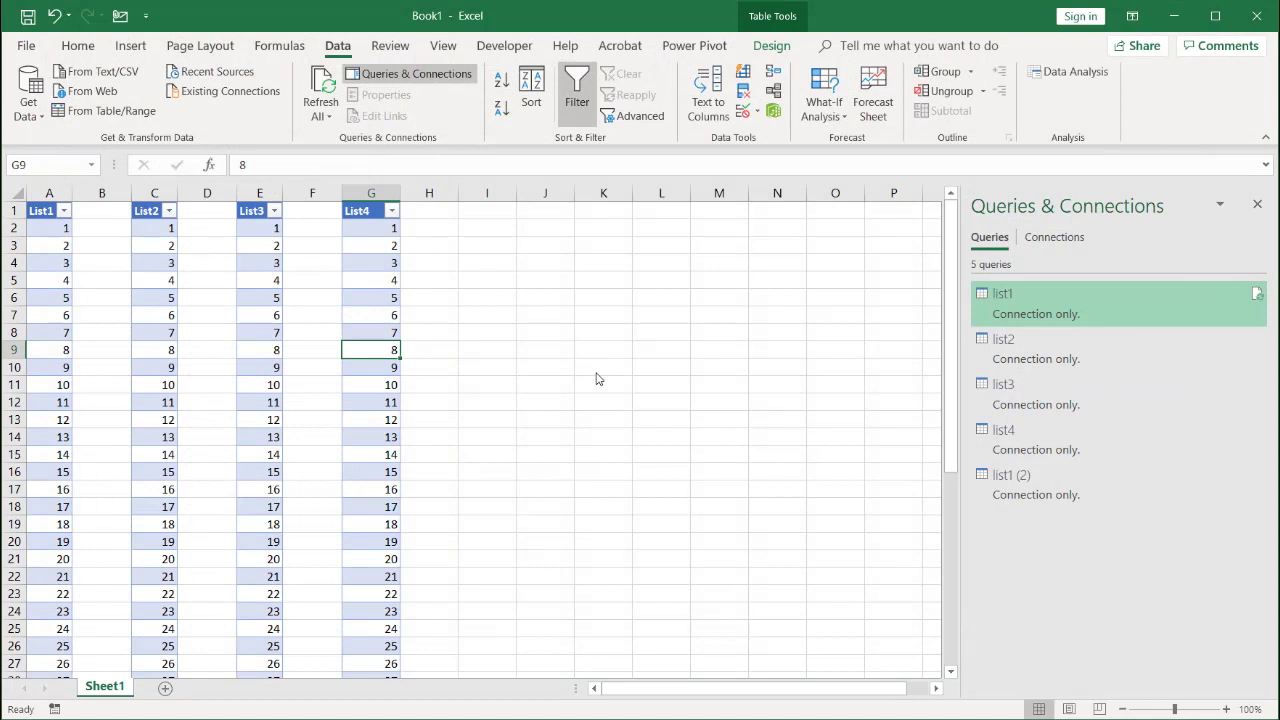
click(237, 619)
click(328, 647)
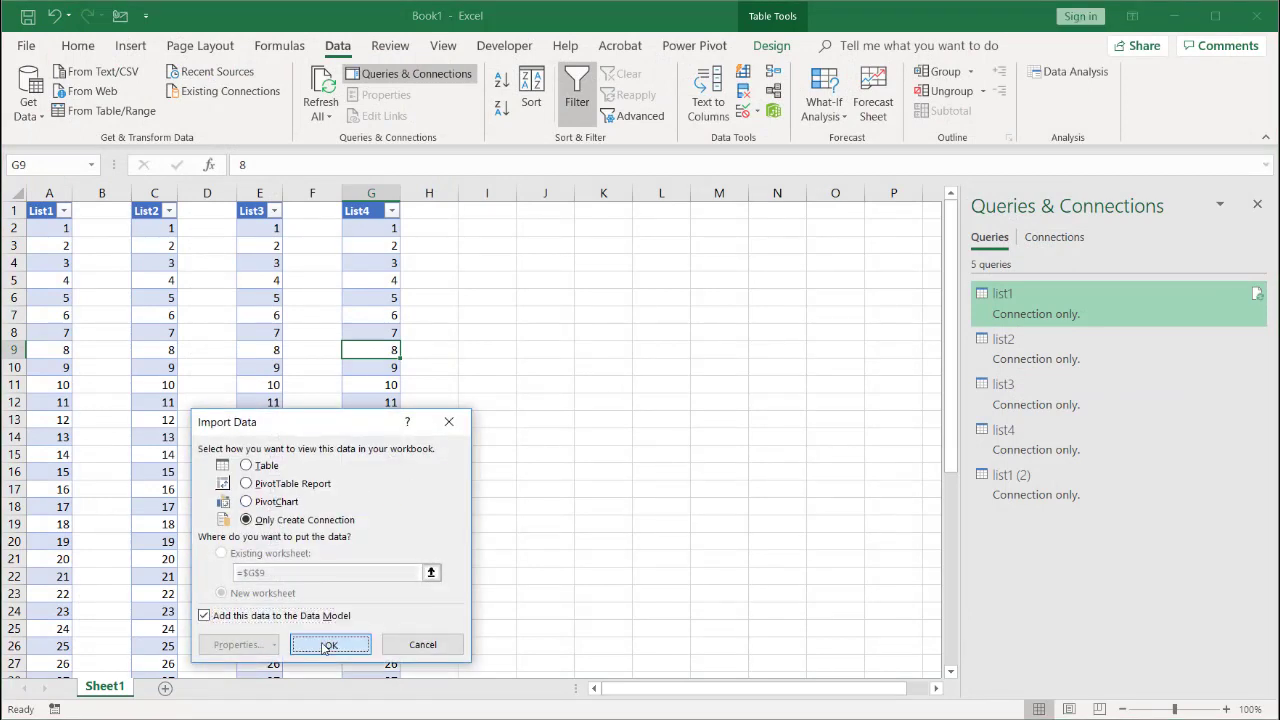
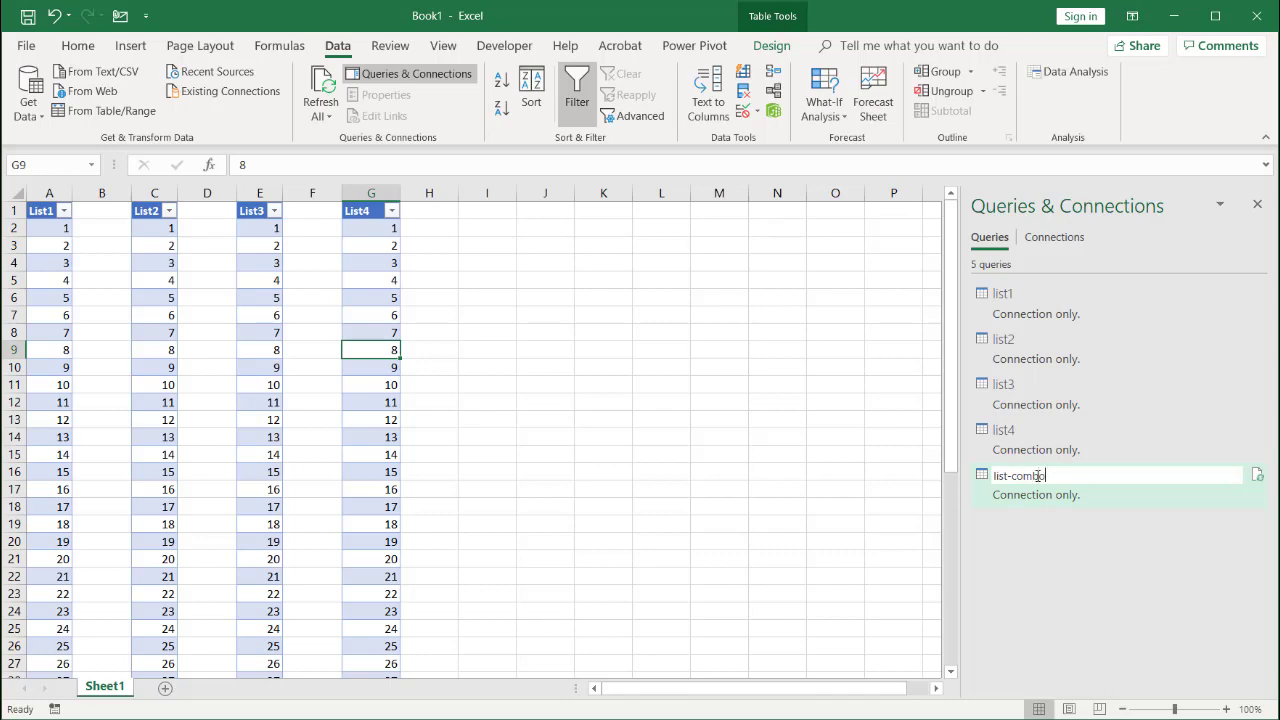
Rename the list1 (2) query to list-combo and open it for editing in the Power Query Editor
key(Return)
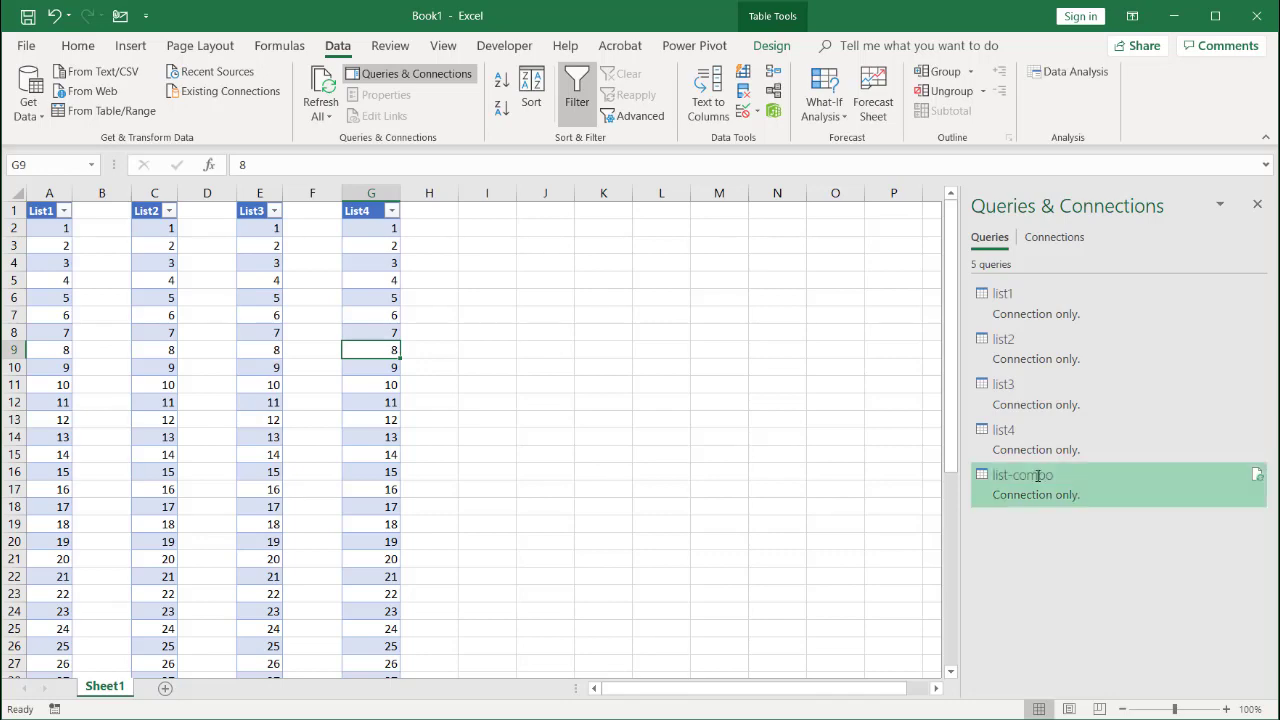
double_click(1038, 475)
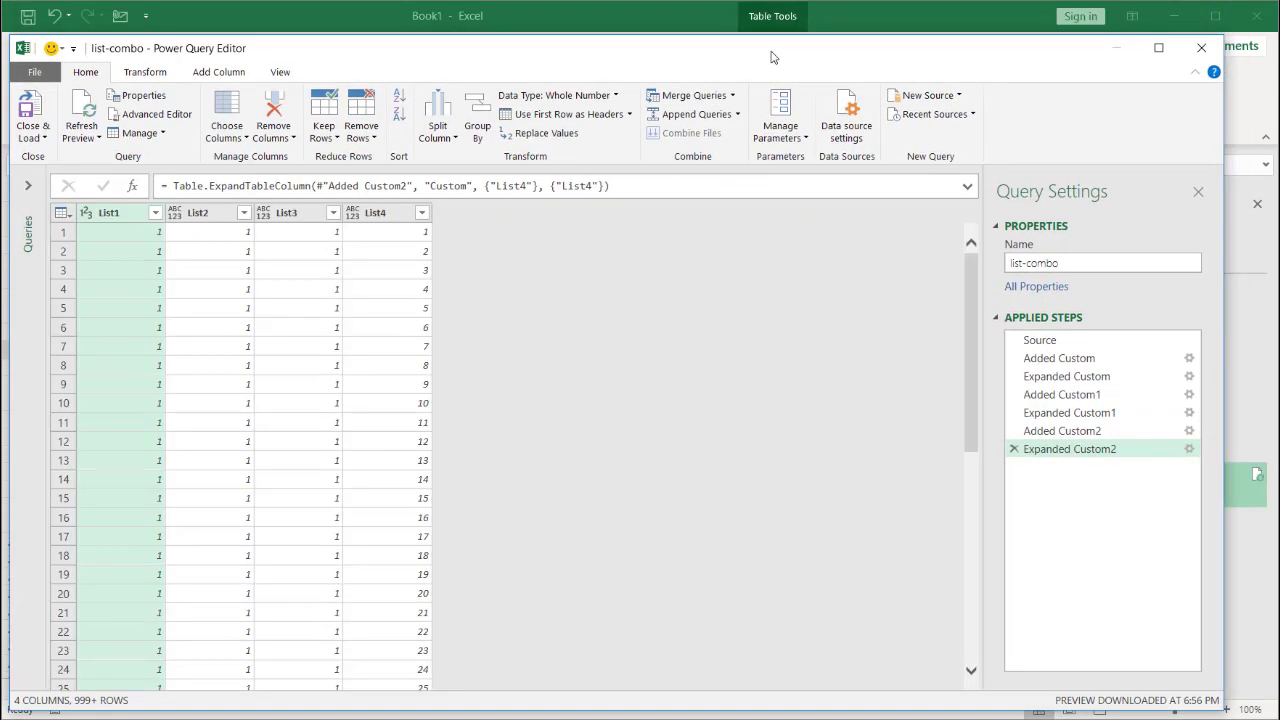
drag(840, 54, 851, 45)
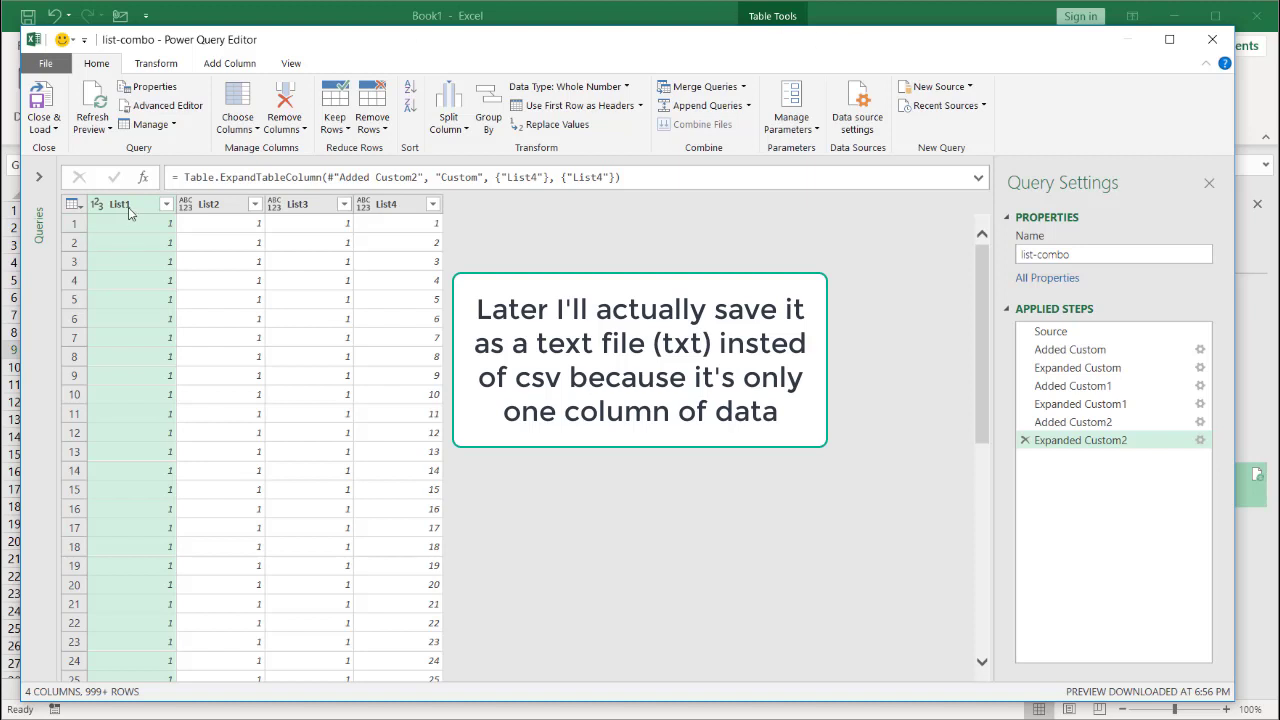
Add a merged column combining List1 through List4 with a custom hyphen (-) separator
shift+click(387, 210)
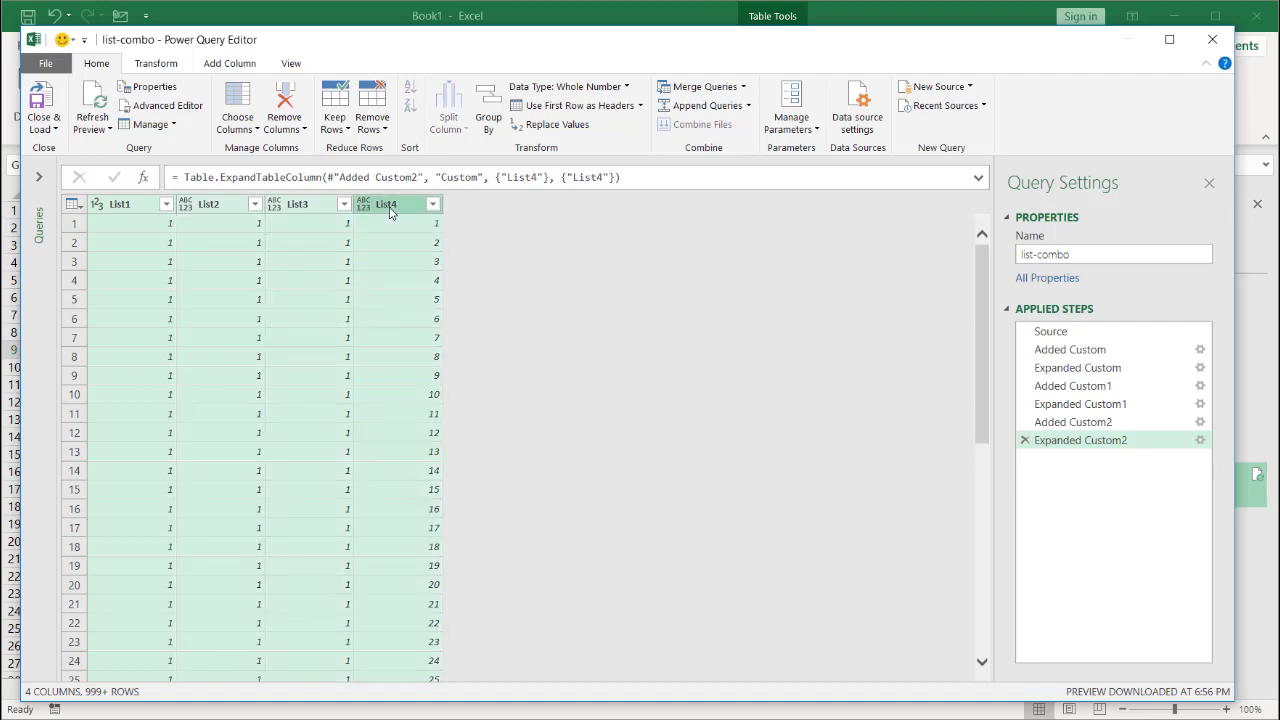
click(238, 70)
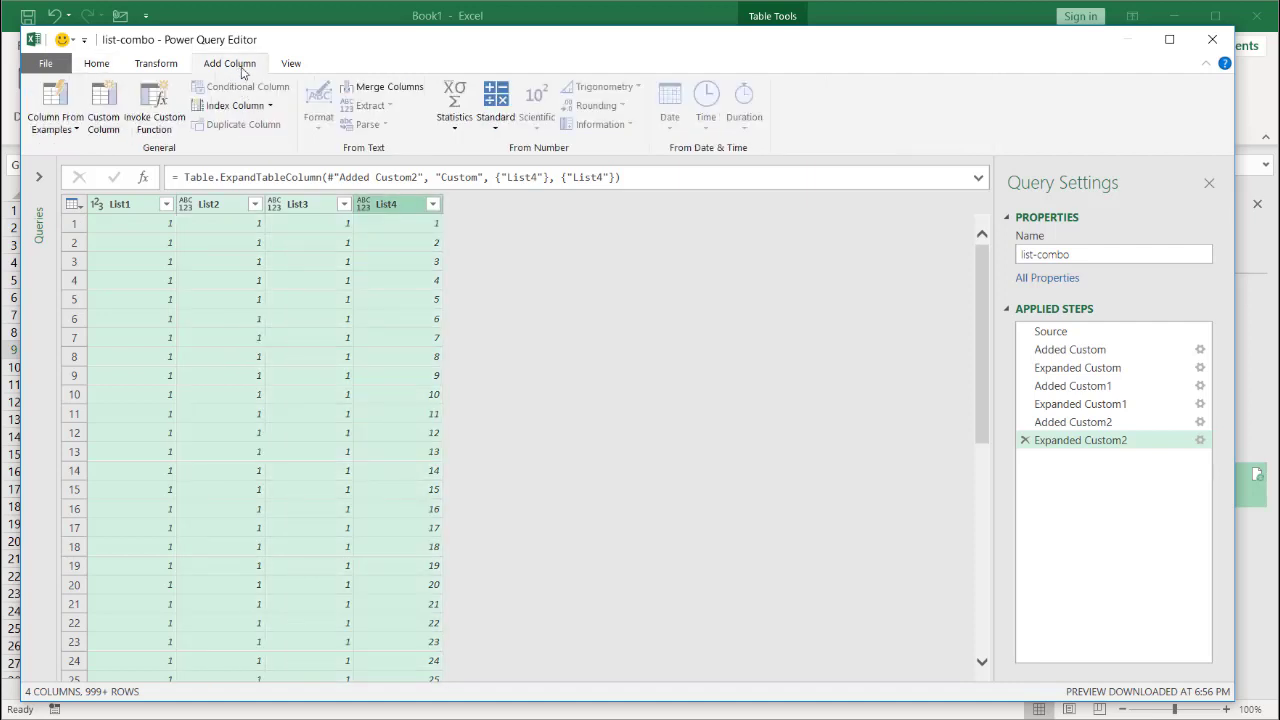
click(406, 90)
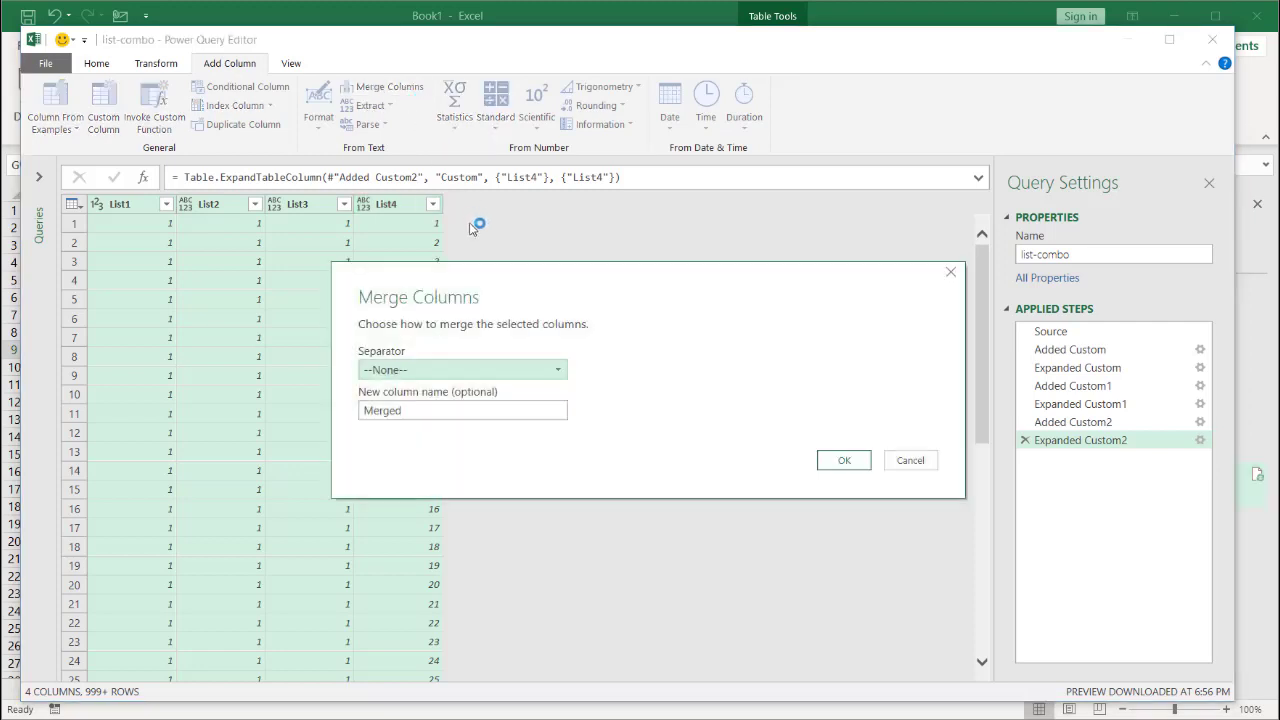
click(516, 372)
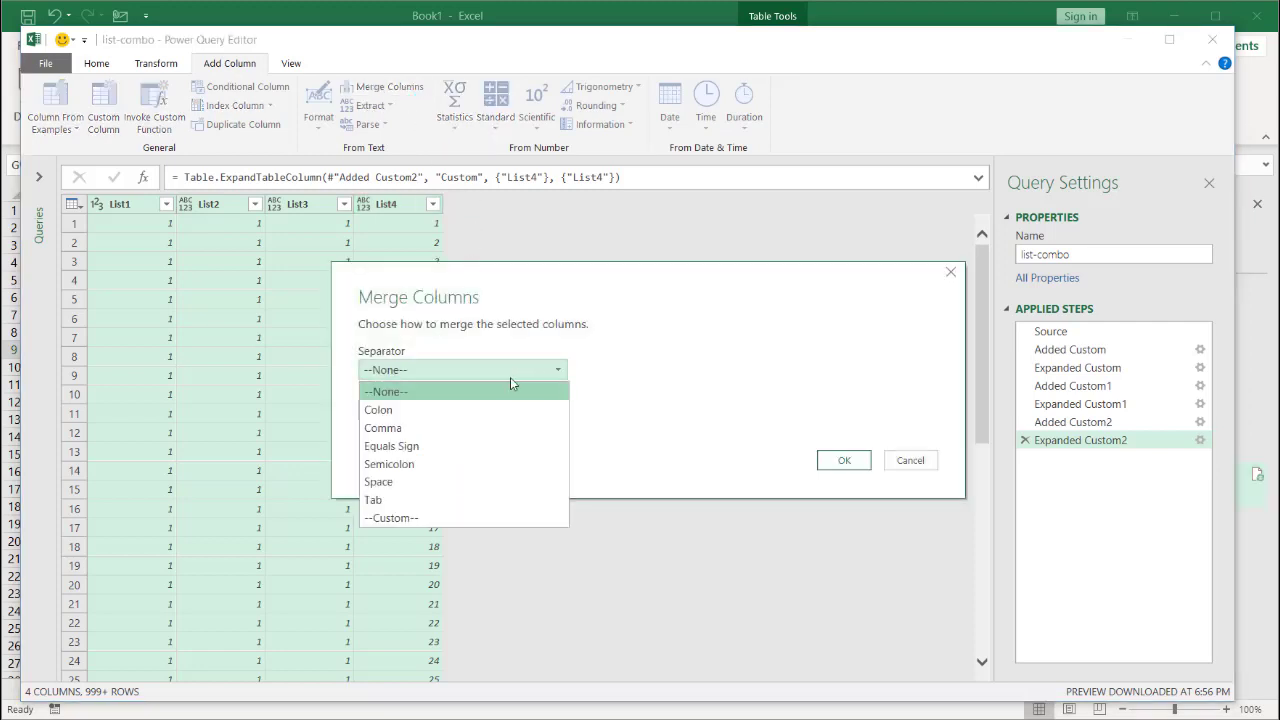
click(423, 518)
click(429, 396)
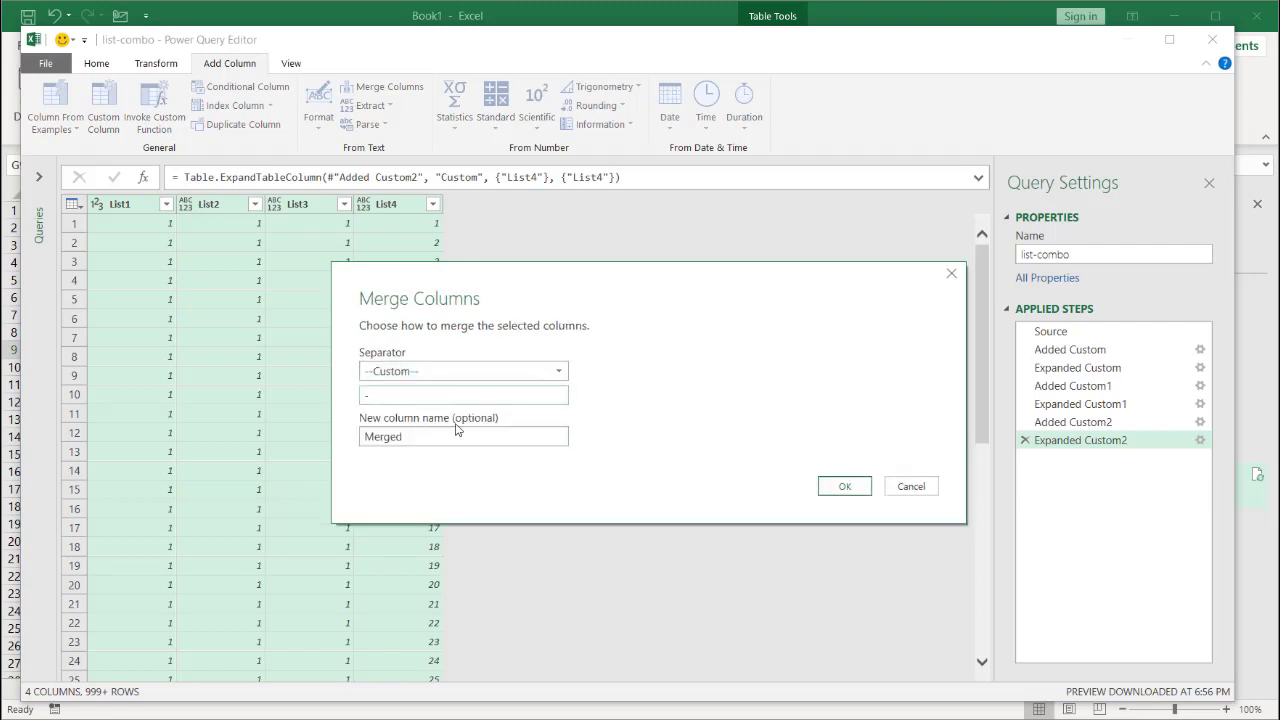
click(851, 487)
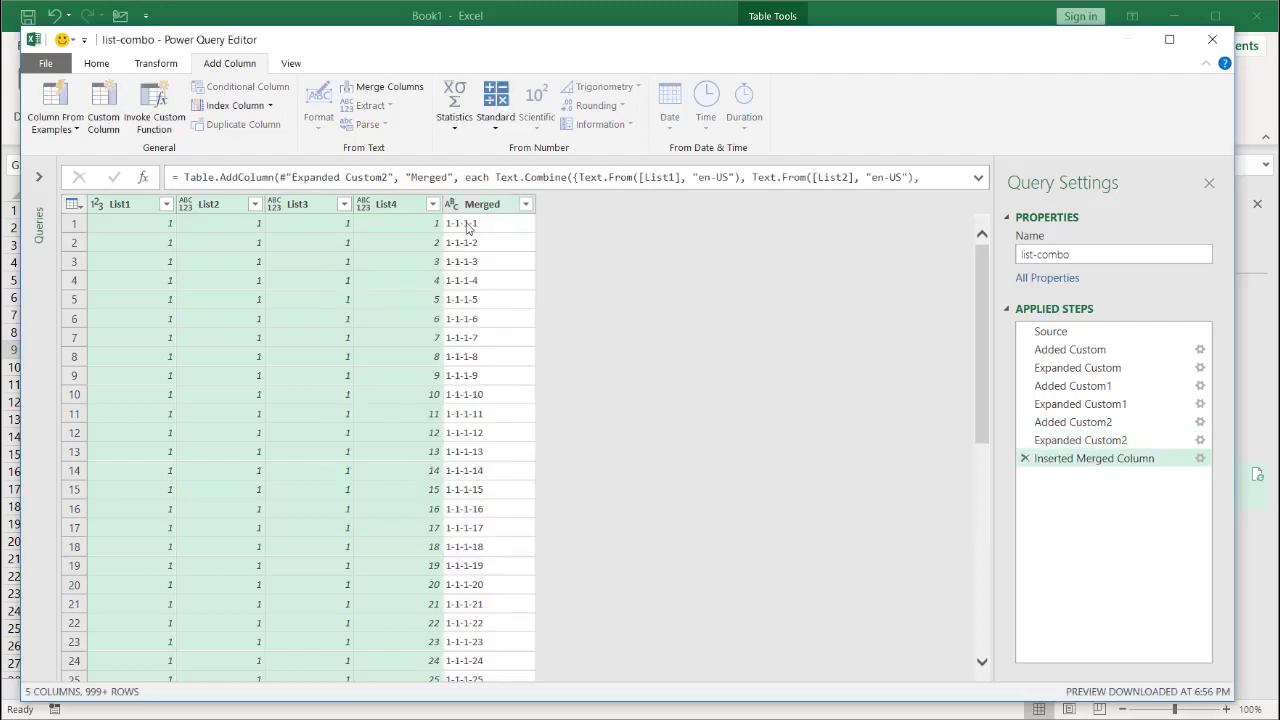
Remove the List1 to List4 columns and add an index column starting from 1
right_click(410, 207)
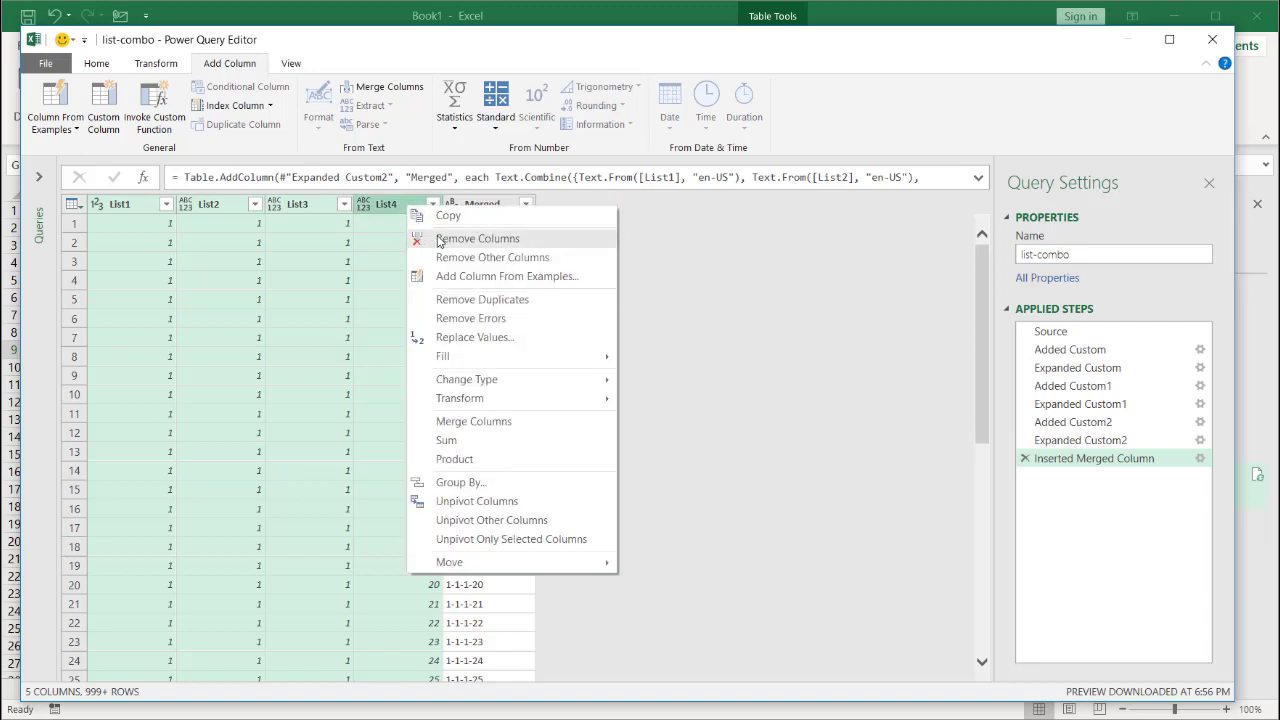
click(440, 240)
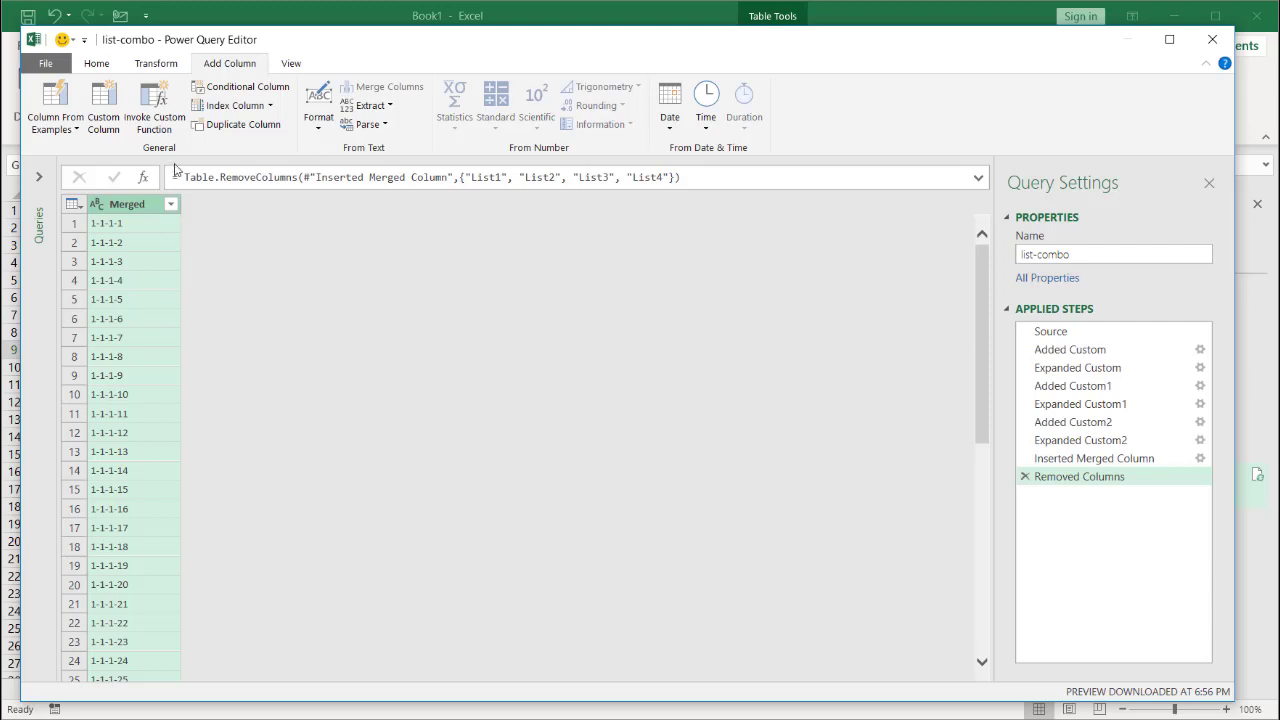
click(271, 106)
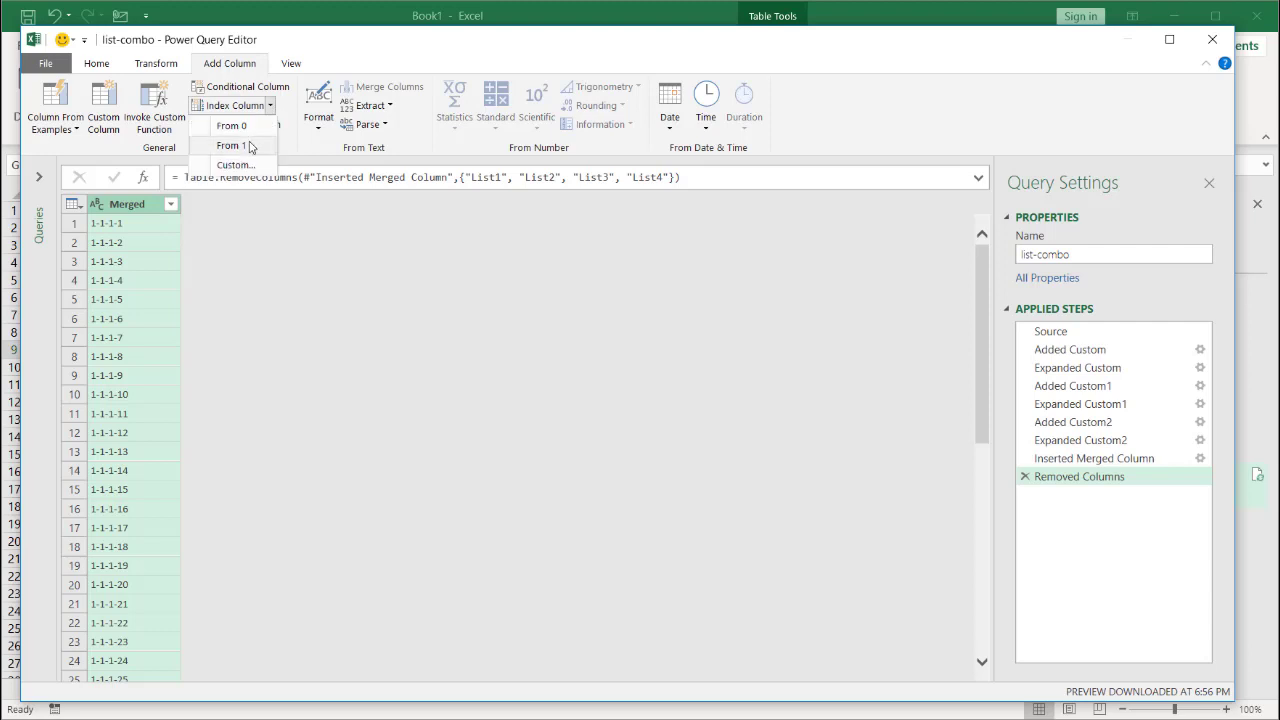
click(250, 147)
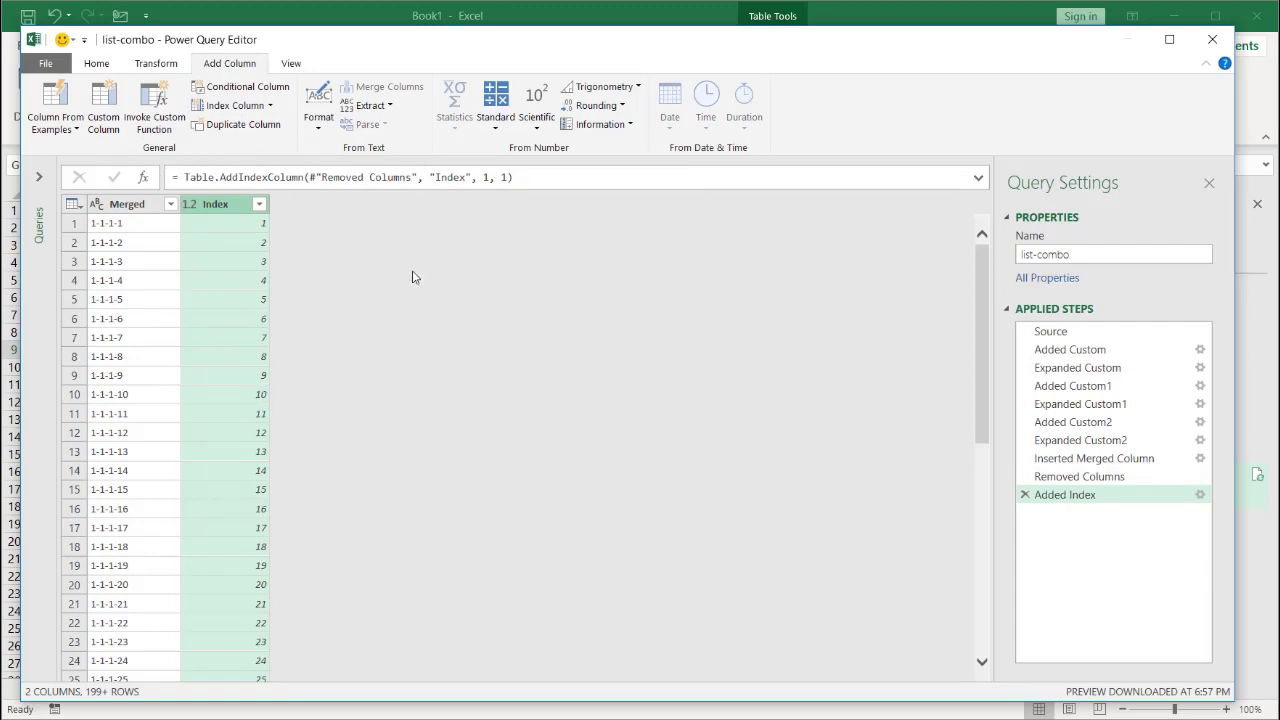
Apply the list-combo query changes and close the Power Query Editor
click(98, 66)
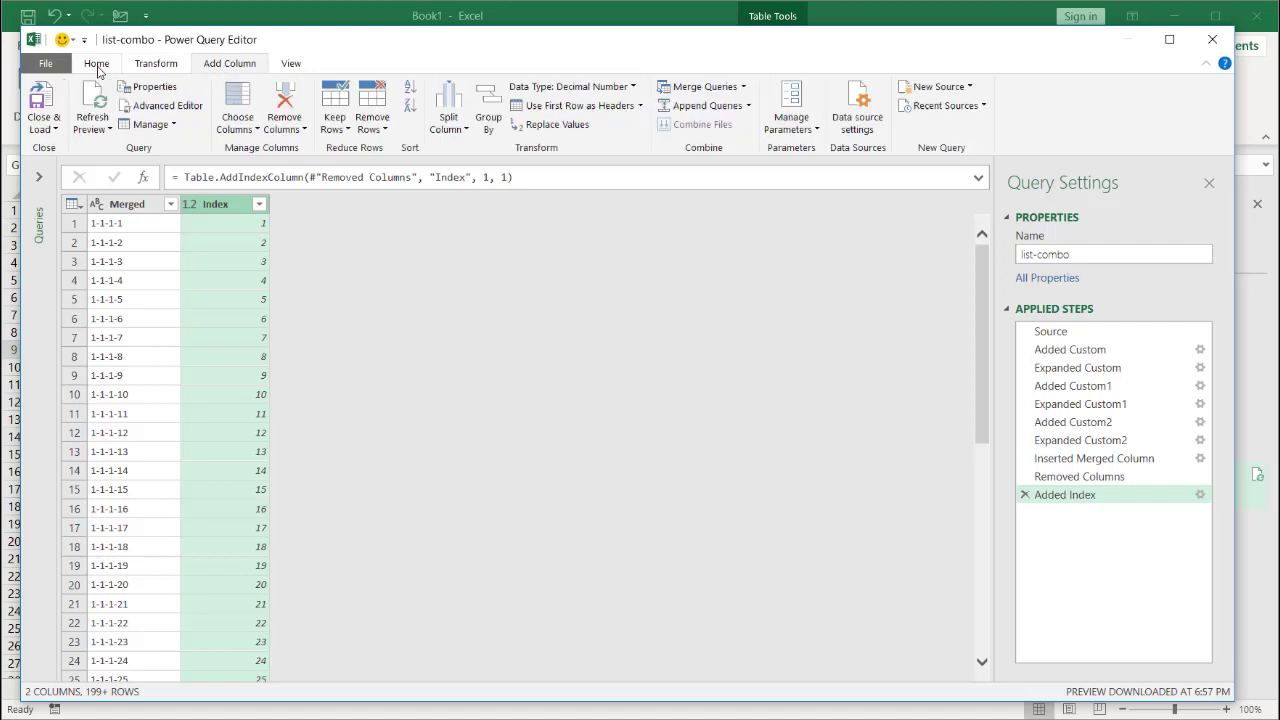
click(57, 131)
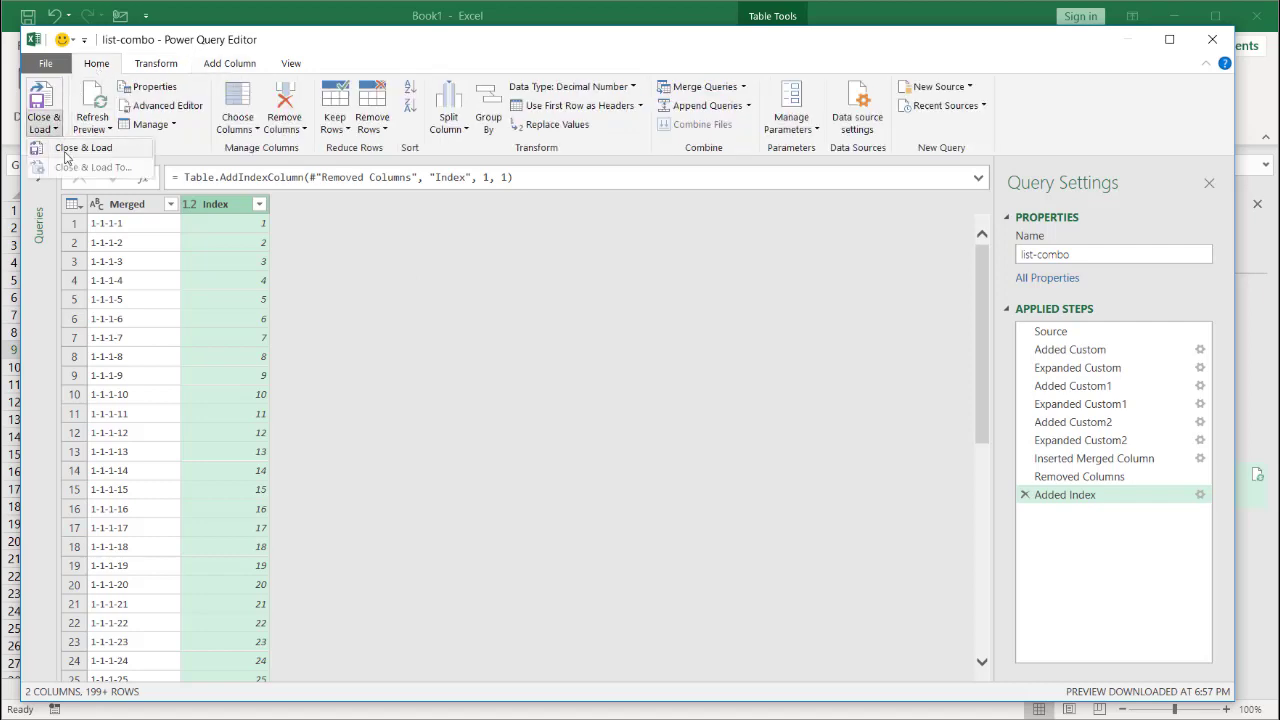
click(66, 157)
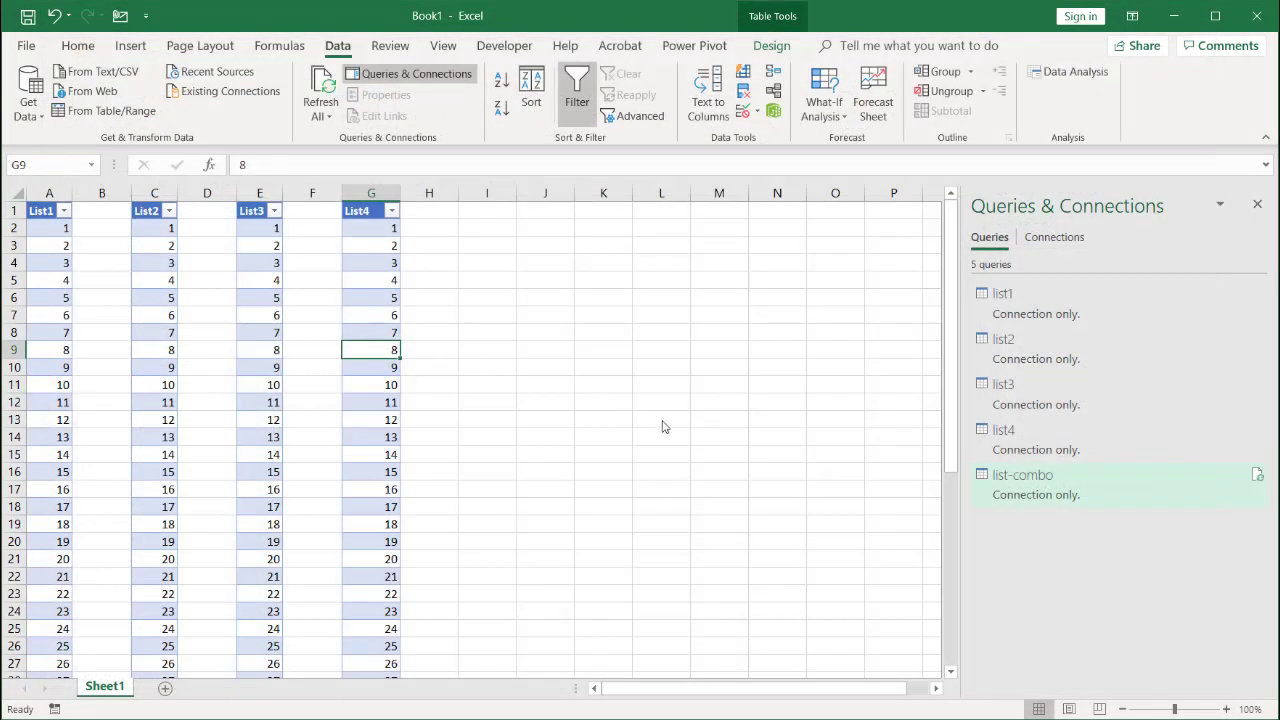
Create a reference query from list-combo and name it list-combo-1m
click(1032, 494)
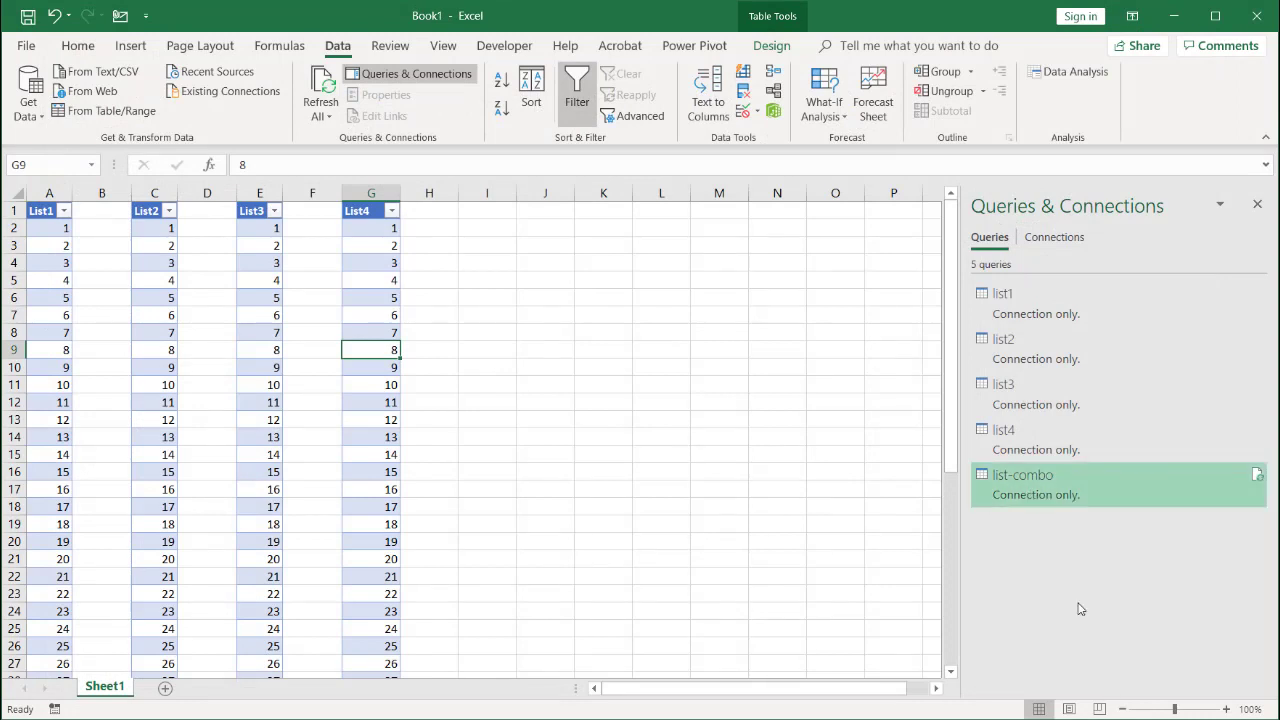
right_click(1031, 495)
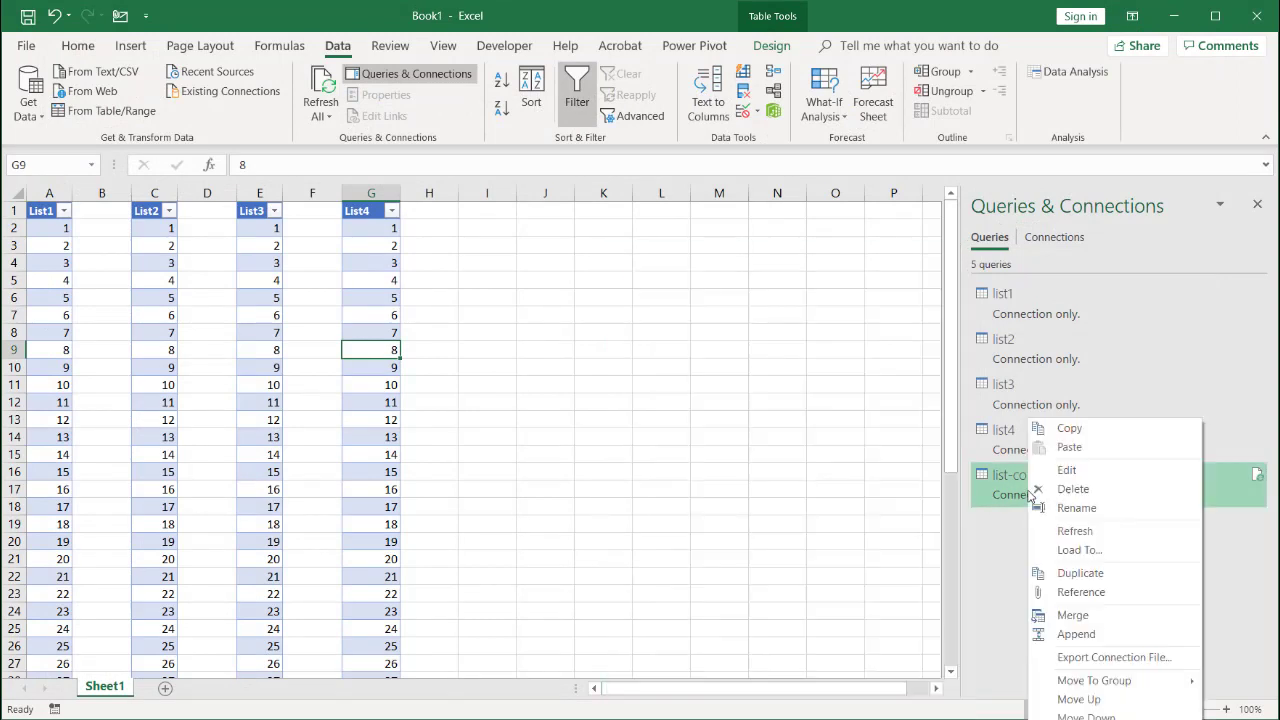
click(1074, 591)
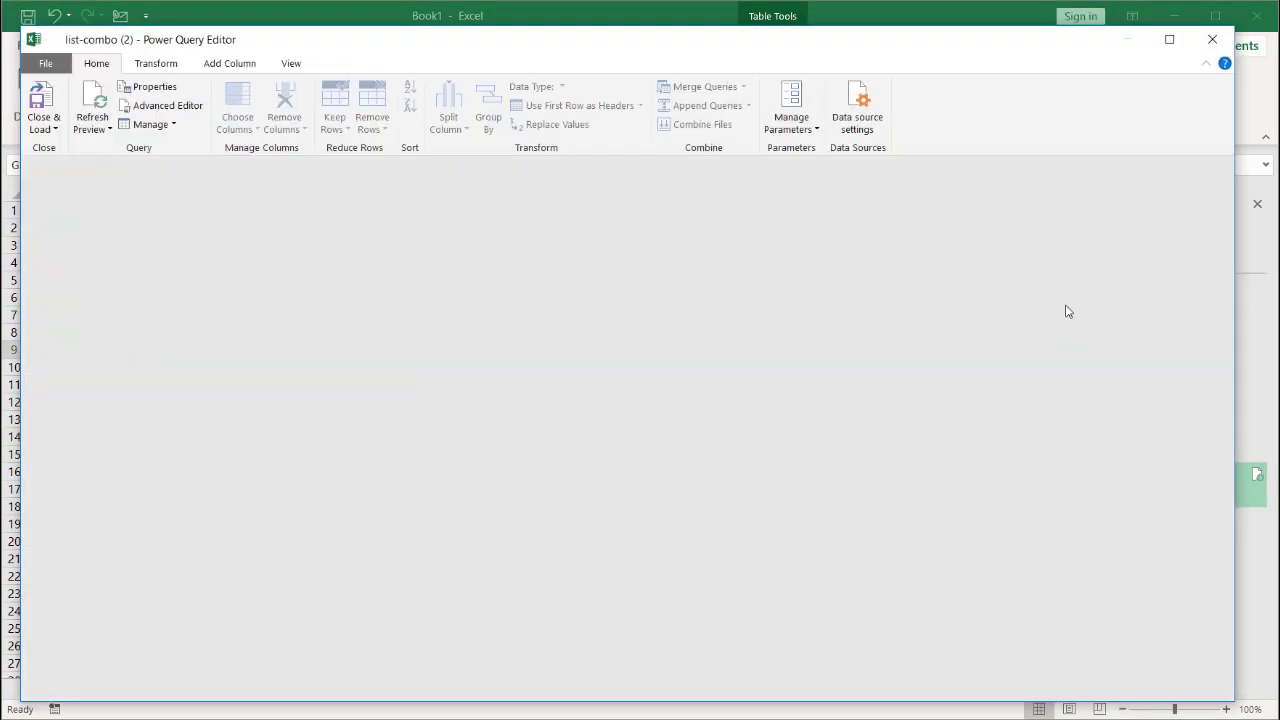
click(1116, 255)
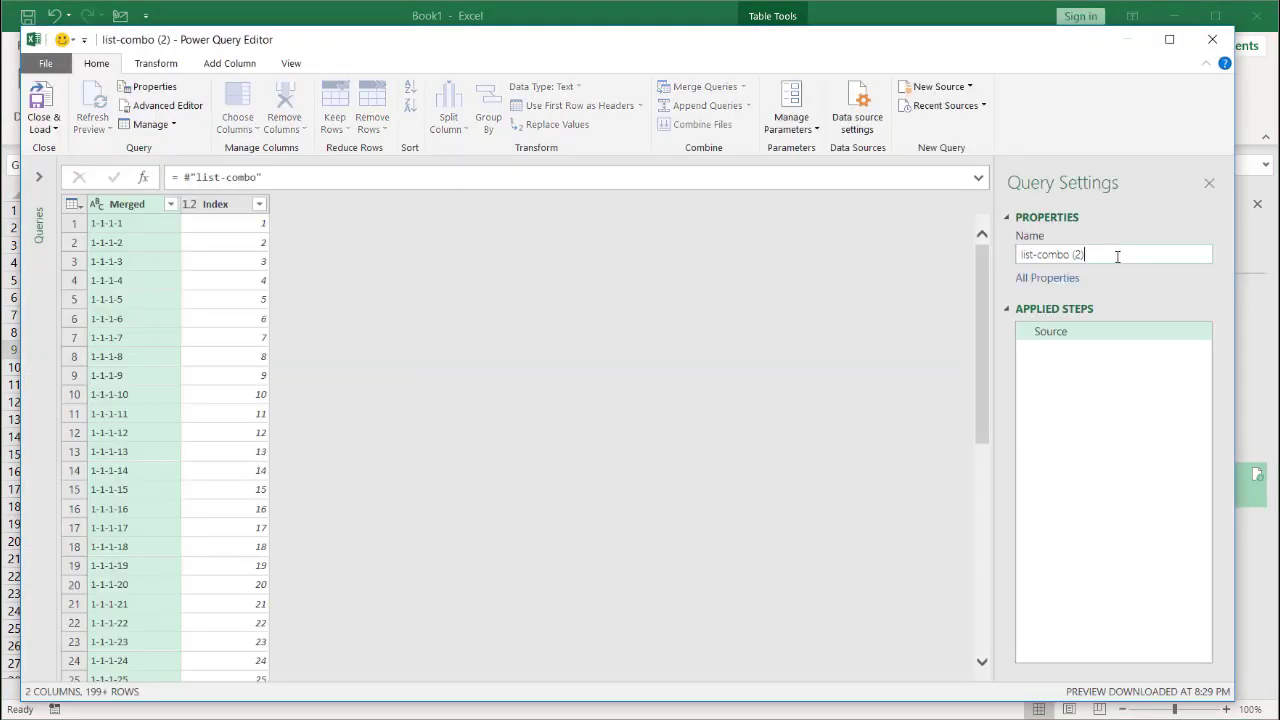
key(BackSpace)
key(BackSpace)
key(BackSpace)
text(-1m)
key(Return)
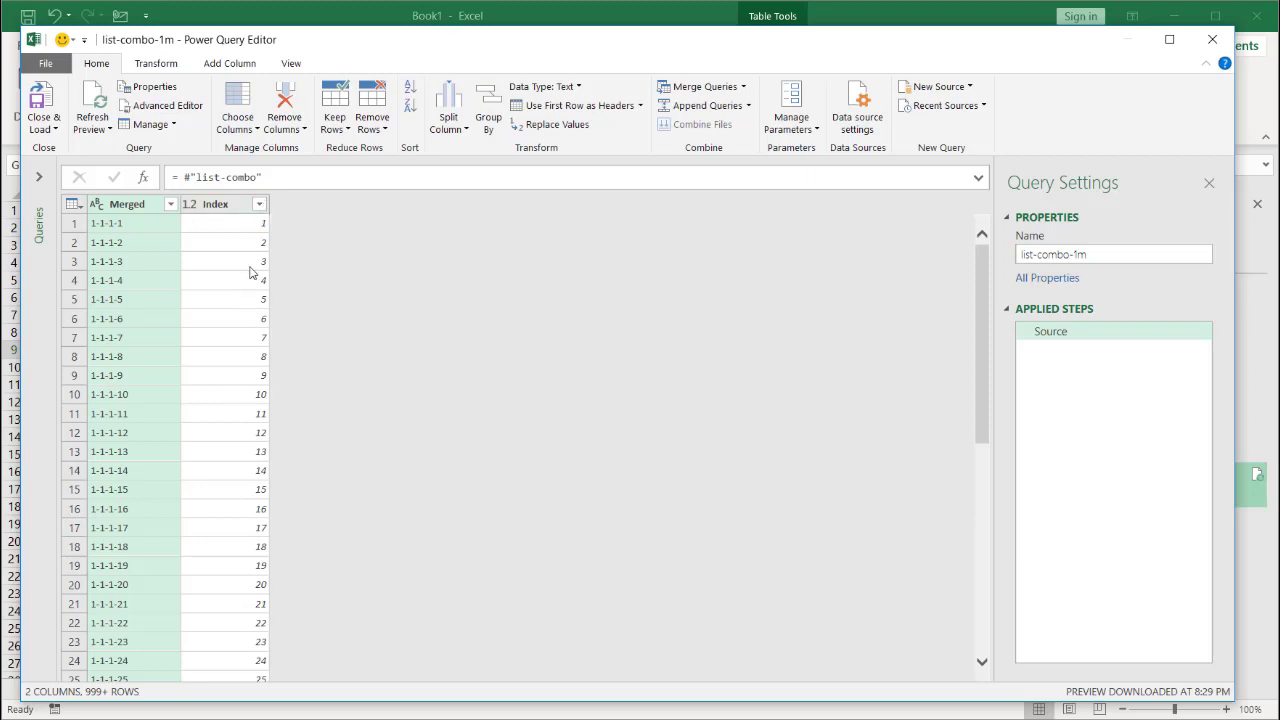
Filter the Index column to keep rows less than or equal to 1000000
click(259, 204)
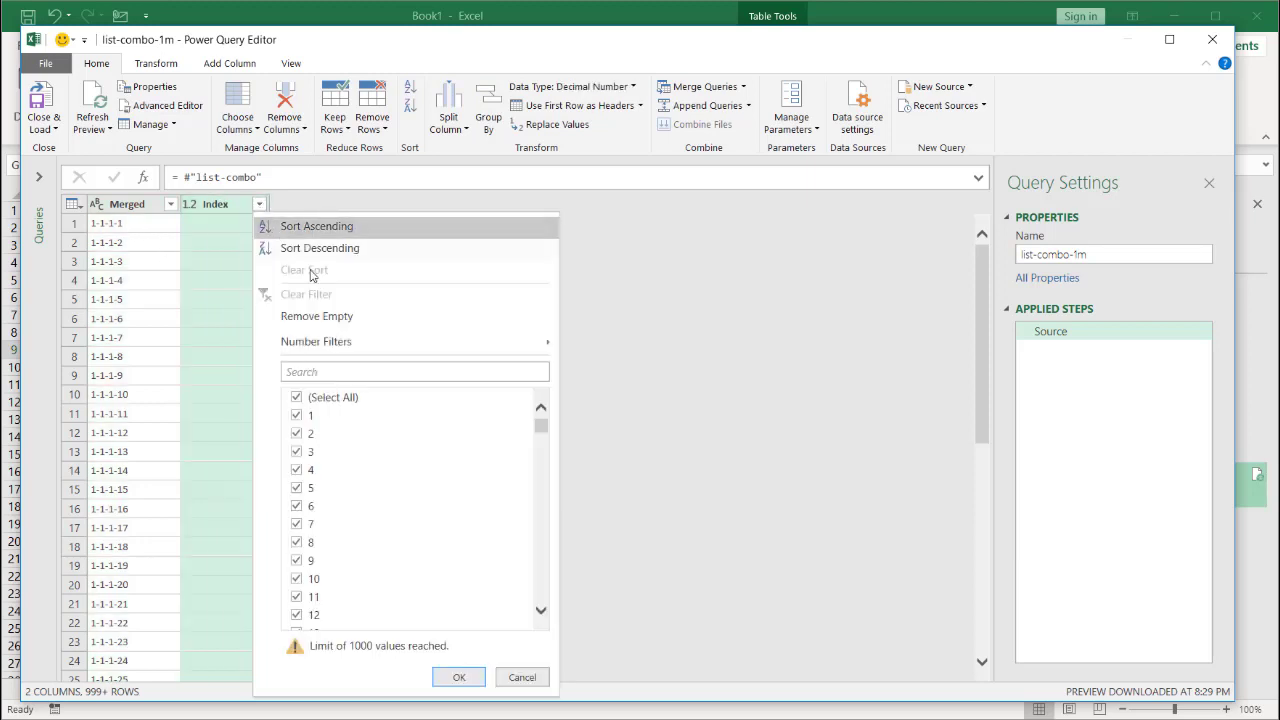
mouse_move(363, 345)
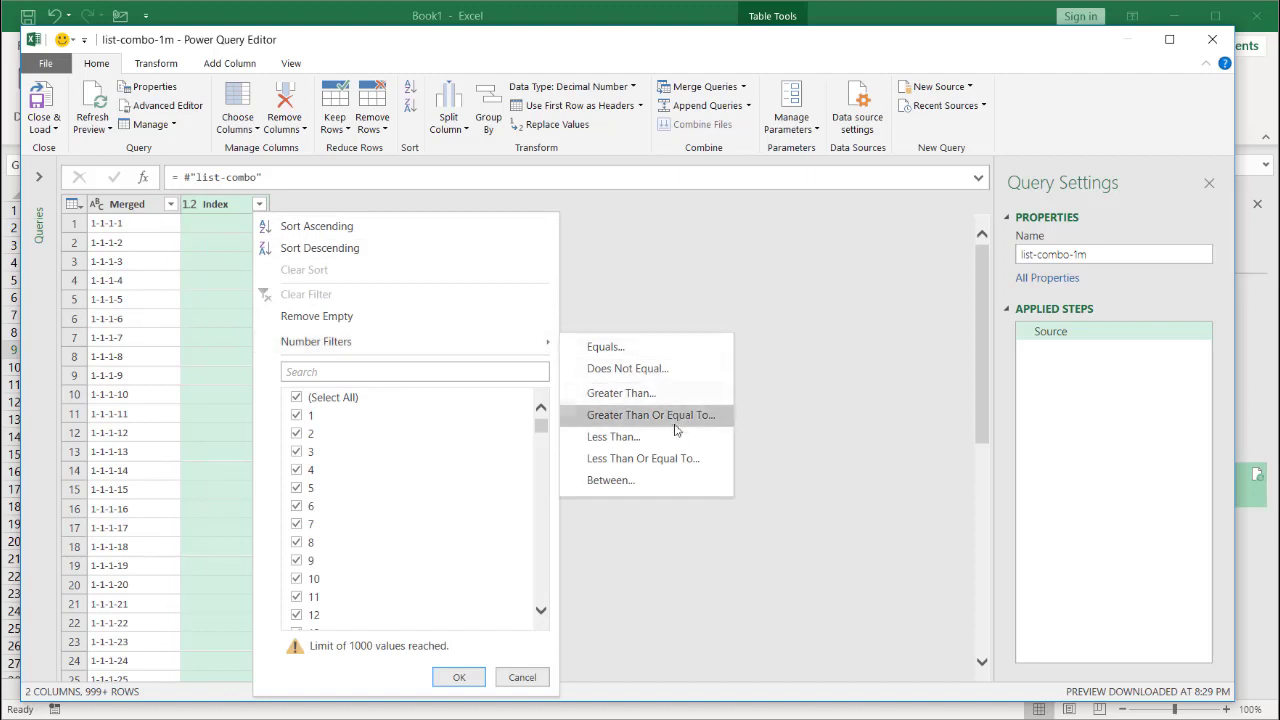
click(666, 459)
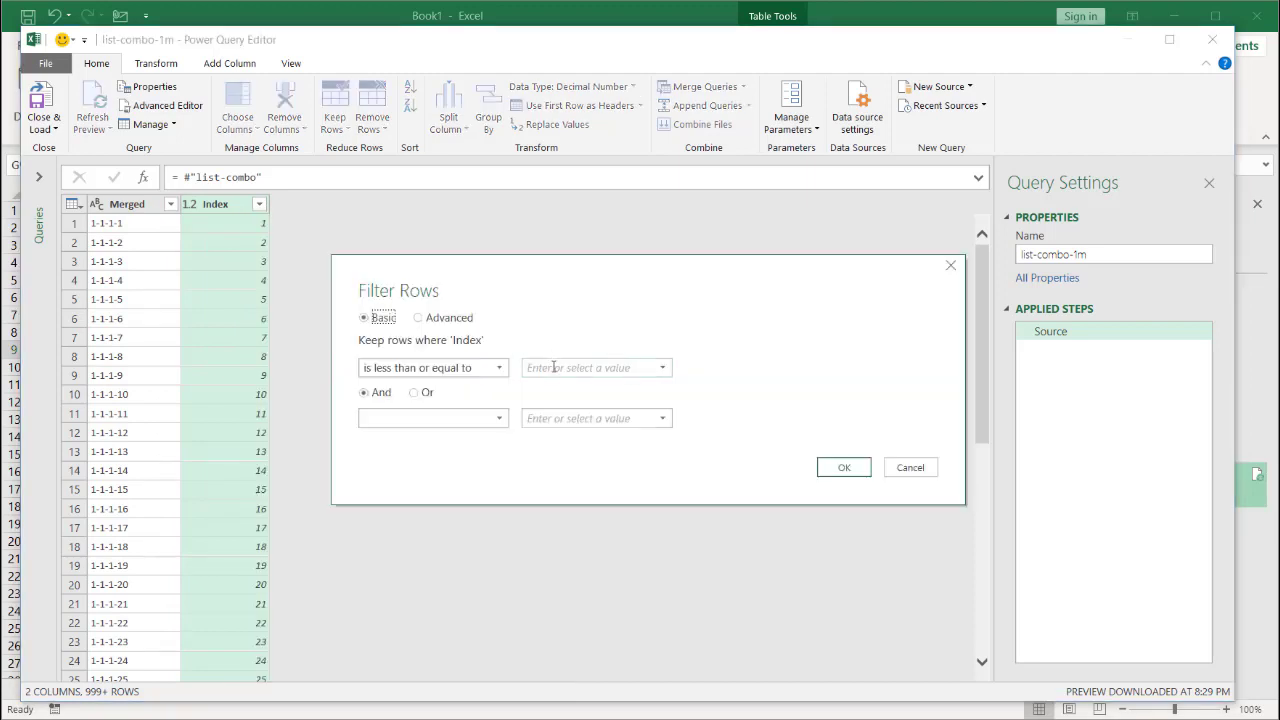
click(553, 367)
text(1000000)
click(855, 470)
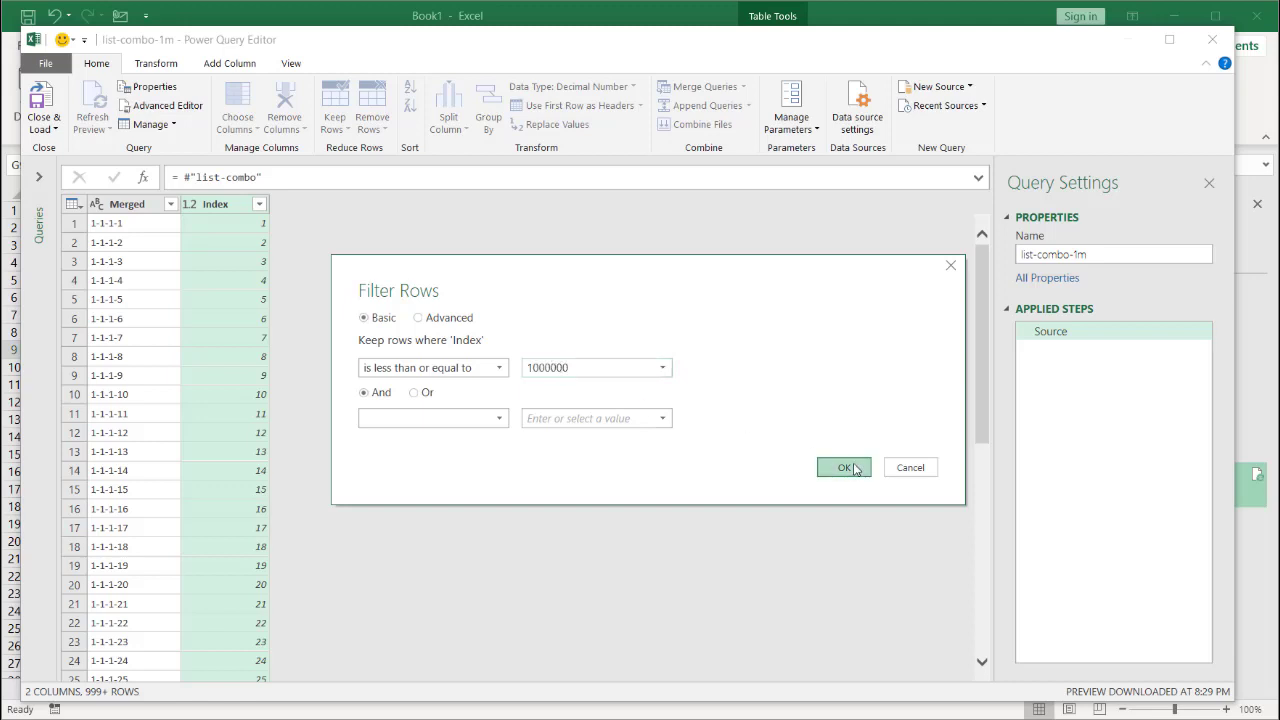
Load the list-combo-1m query as a table on a new worksheet and check the first and last Index rows
click(43, 125)
click(74, 168)
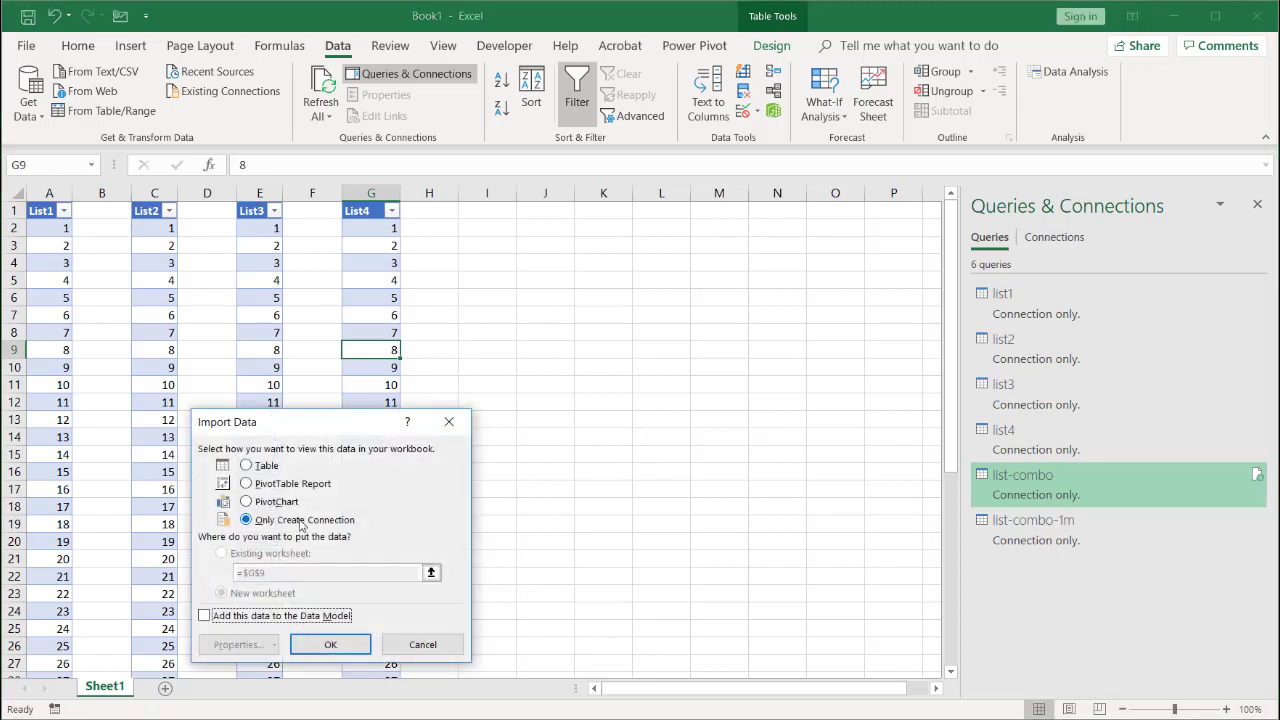
click(248, 466)
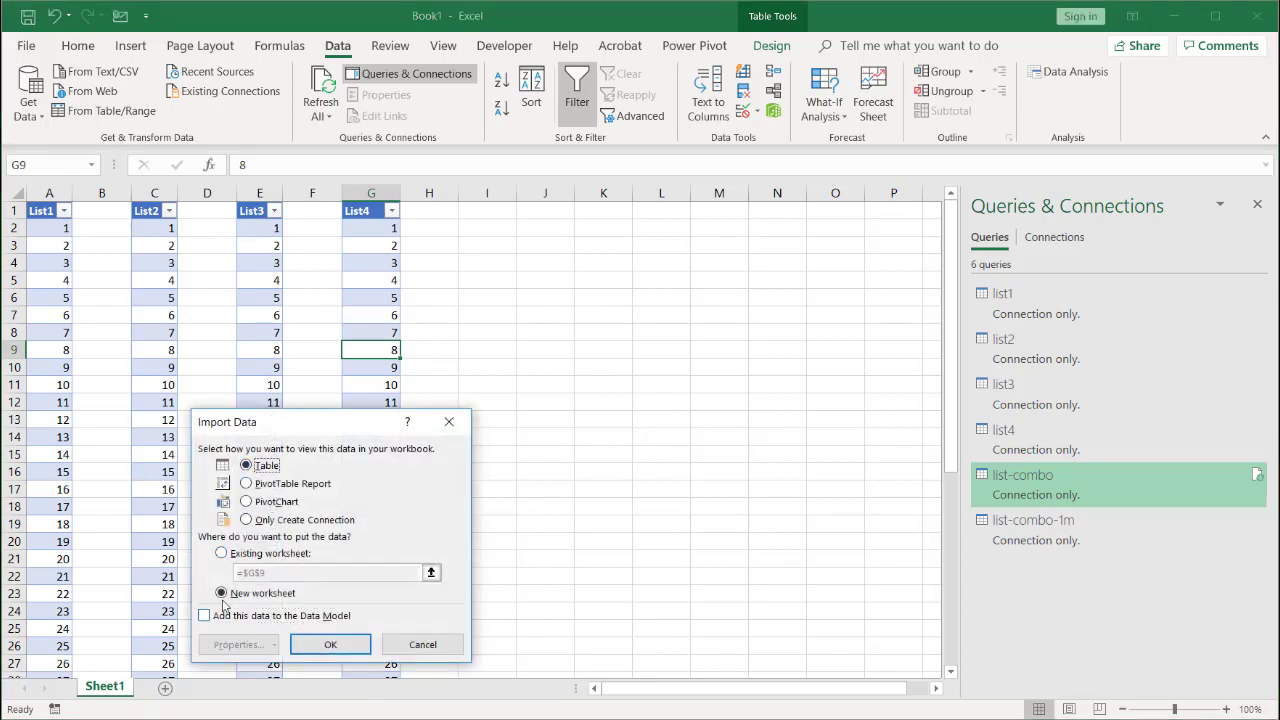
click(330, 645)
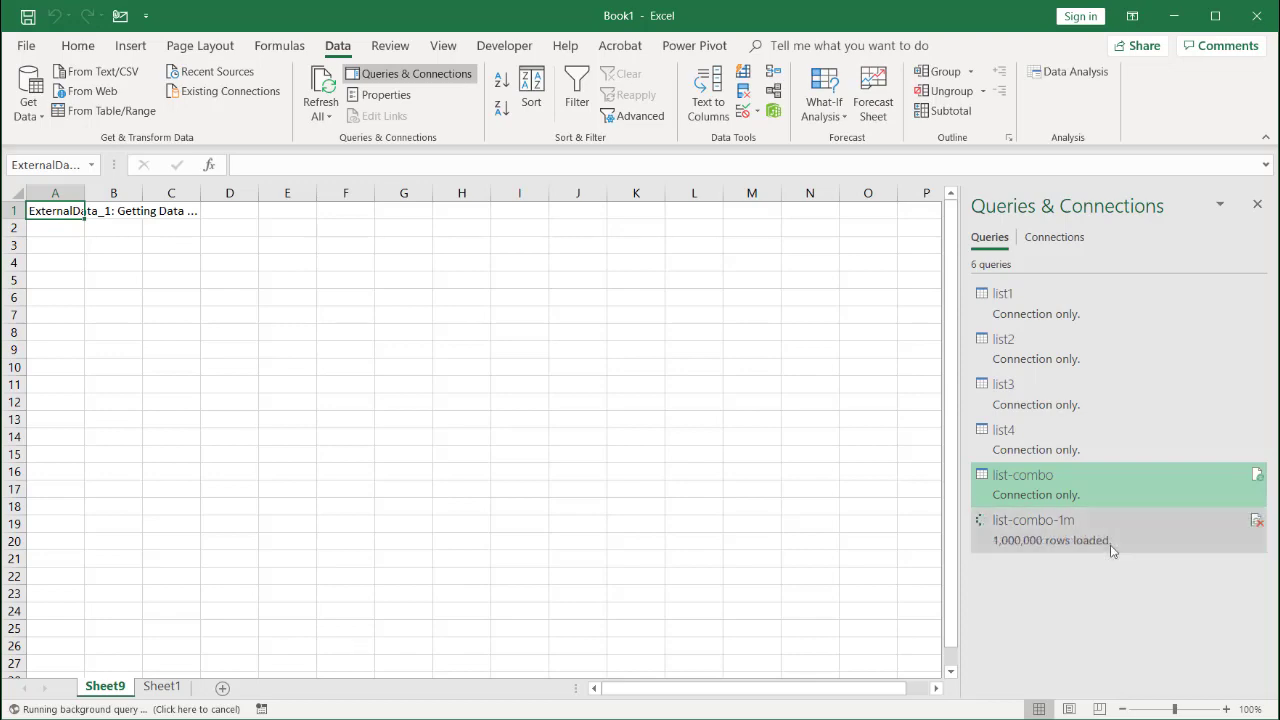
mouse_move(1112, 551)
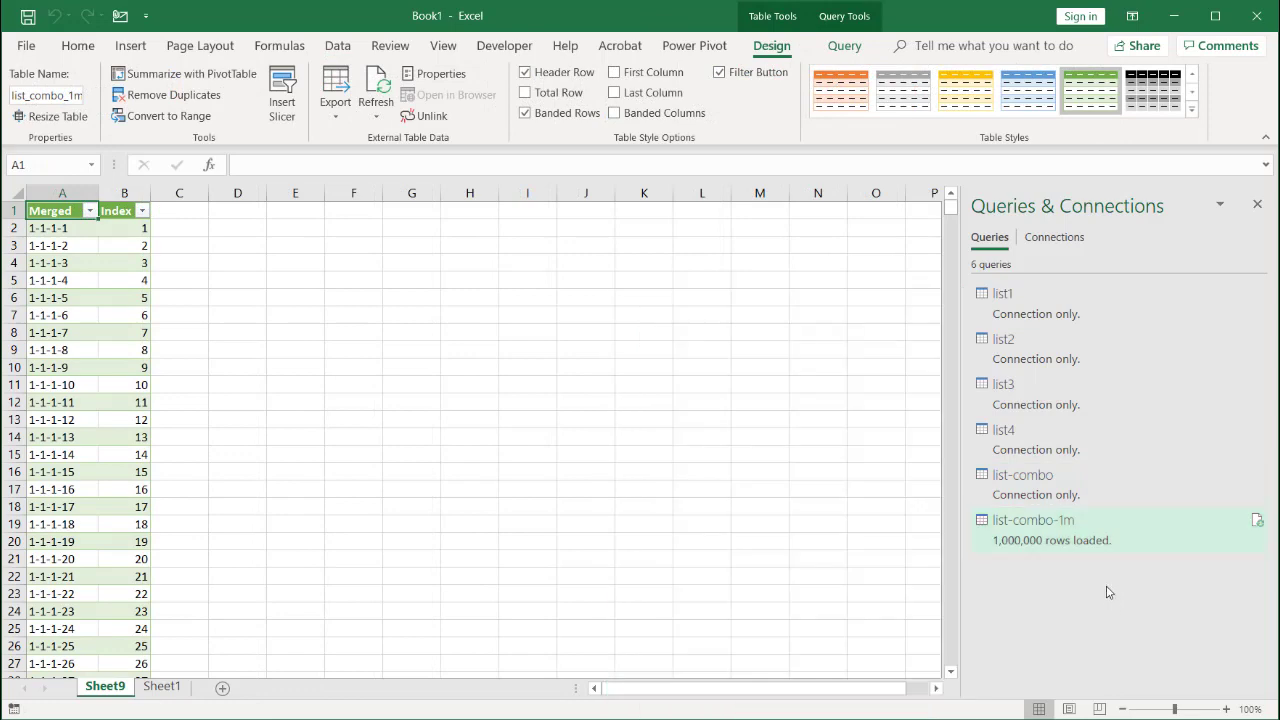
click(118, 248)
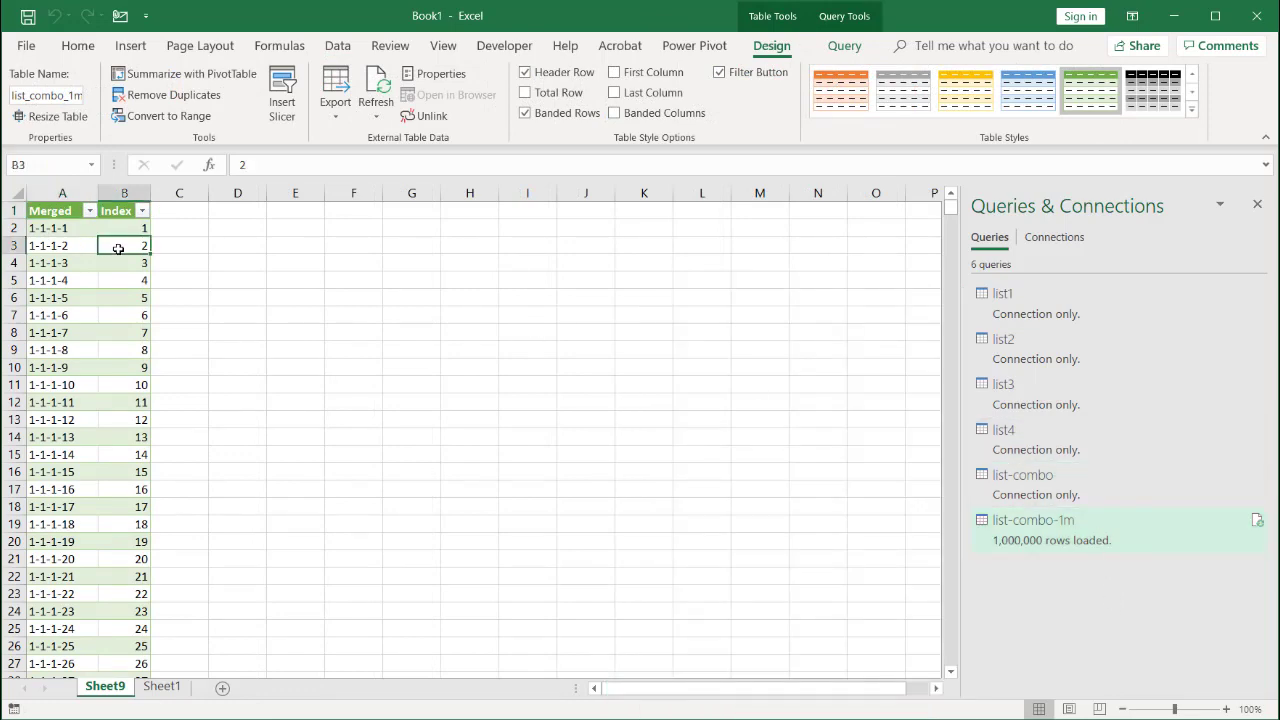
key(ctrl+Down)
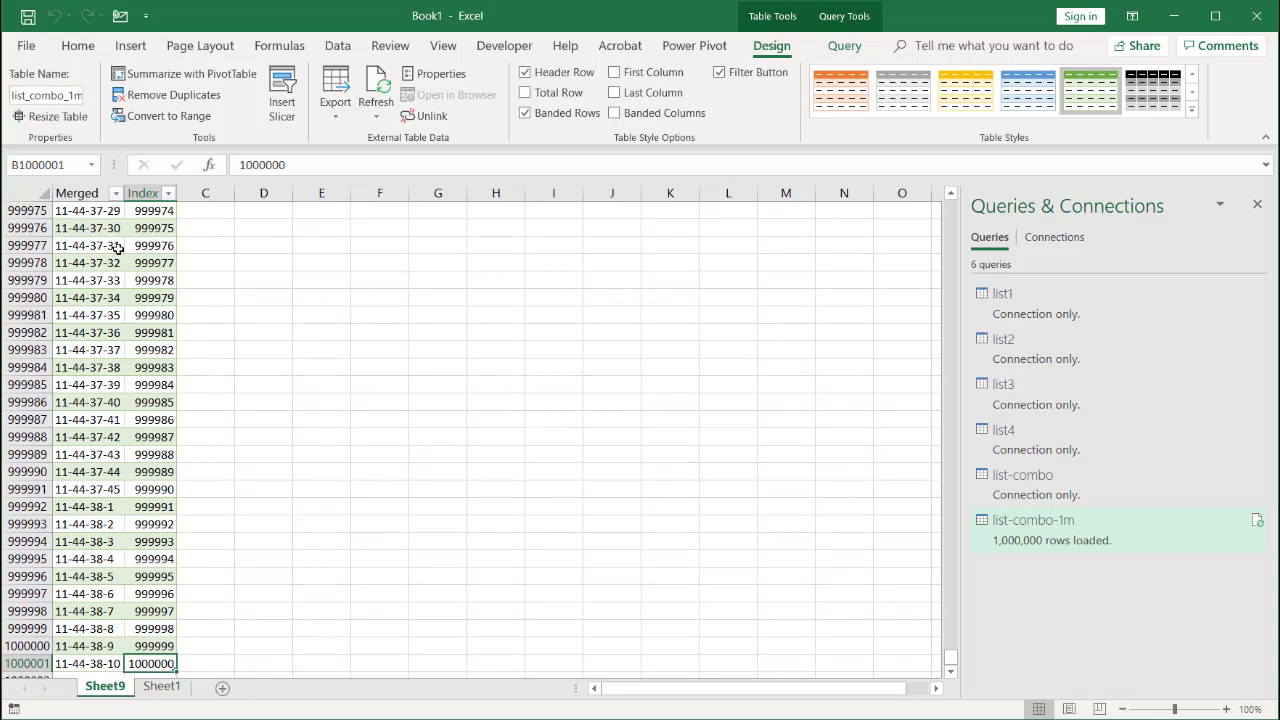
key(ctrl+Up)
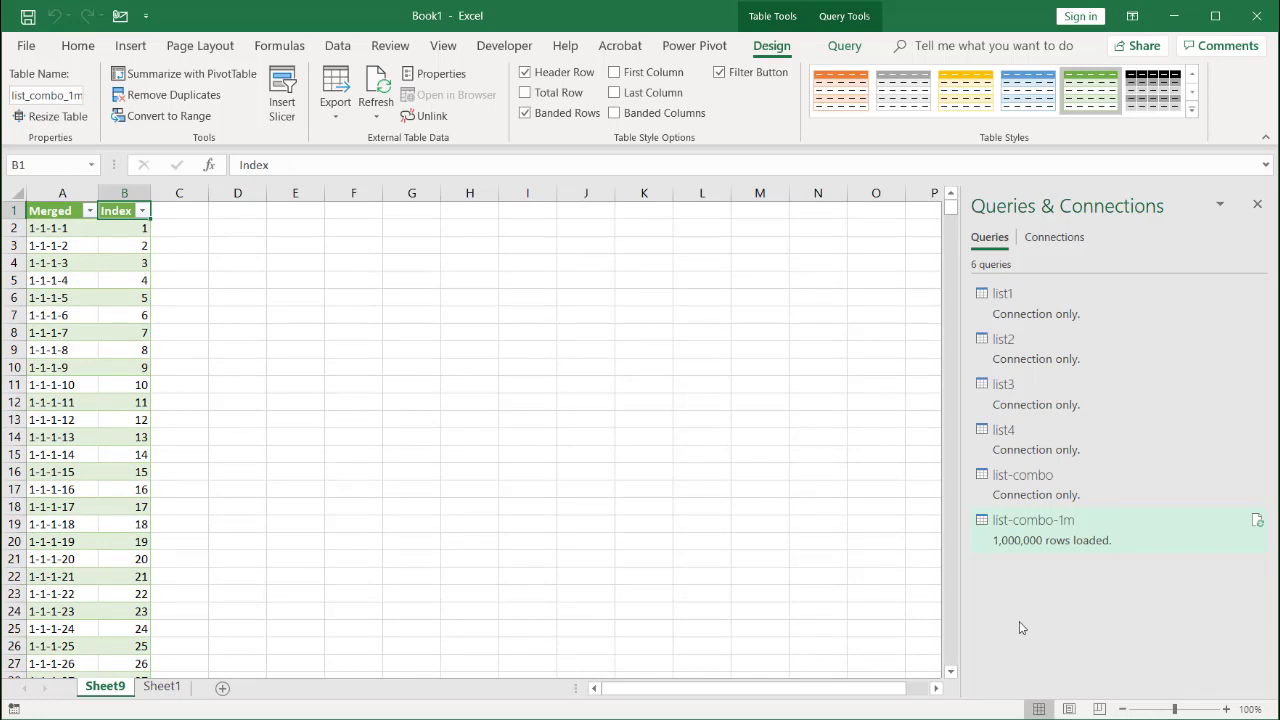
click(1080, 640)
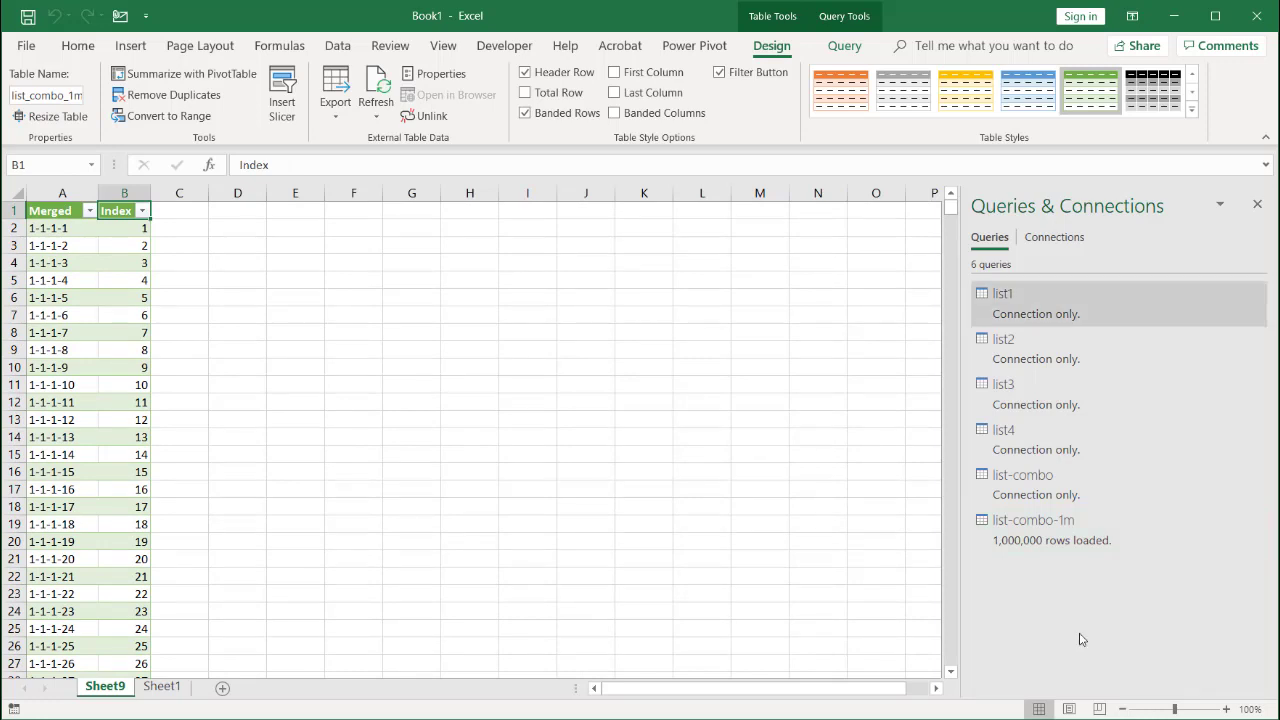
Create another reference query from list-combo
click(1033, 478)
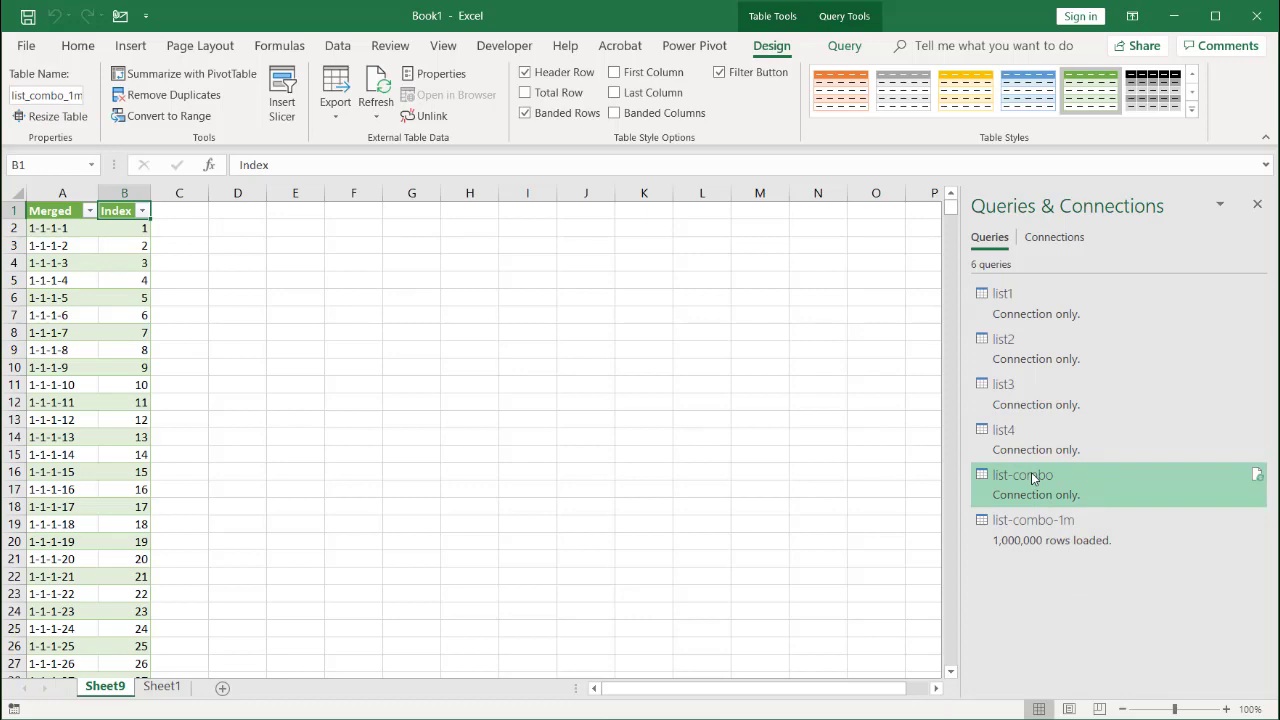
right_click(1033, 478)
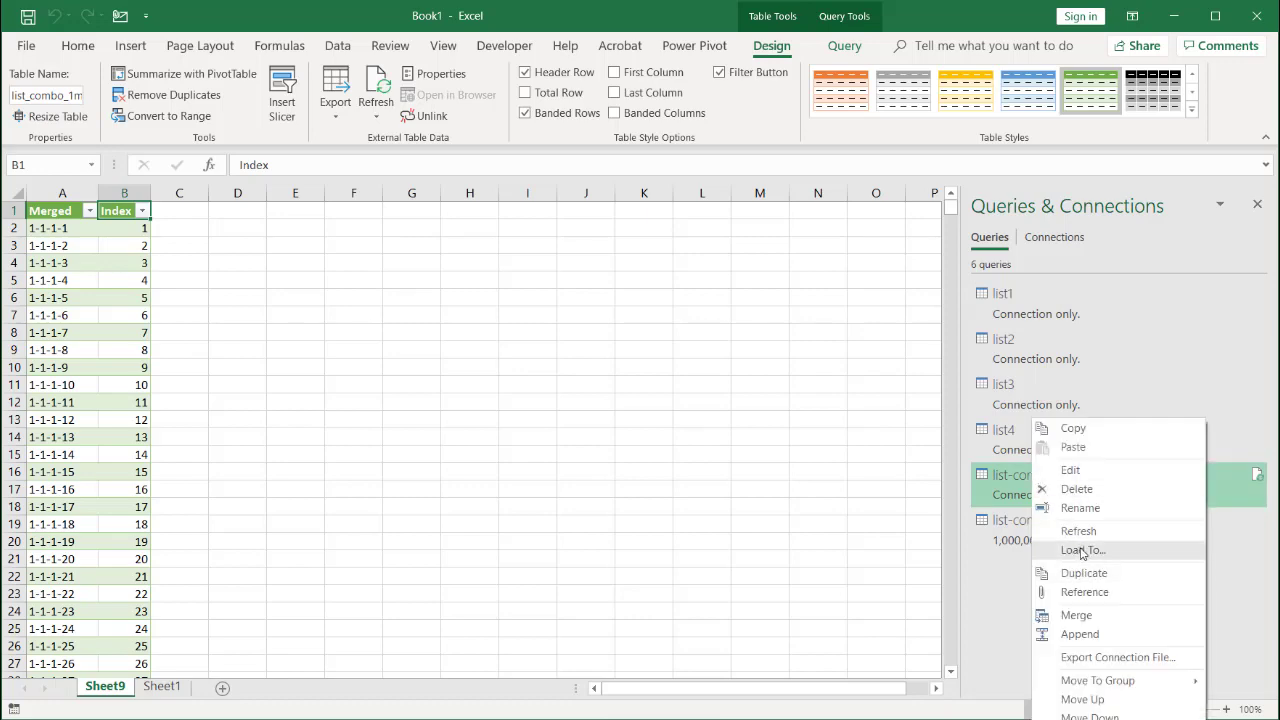
click(1089, 592)
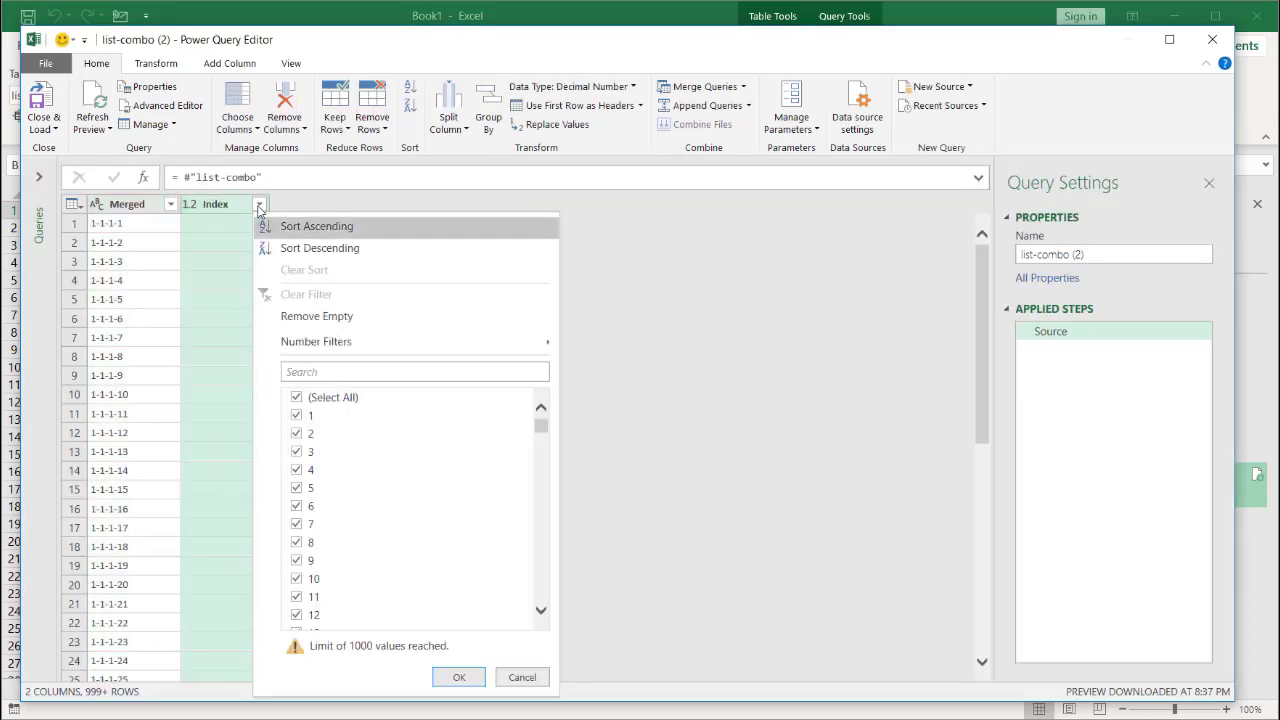
Filter the Index column to keep rows greater than or equal to 1000001 and less than or equal to 2000000
mouse_move(407, 352)
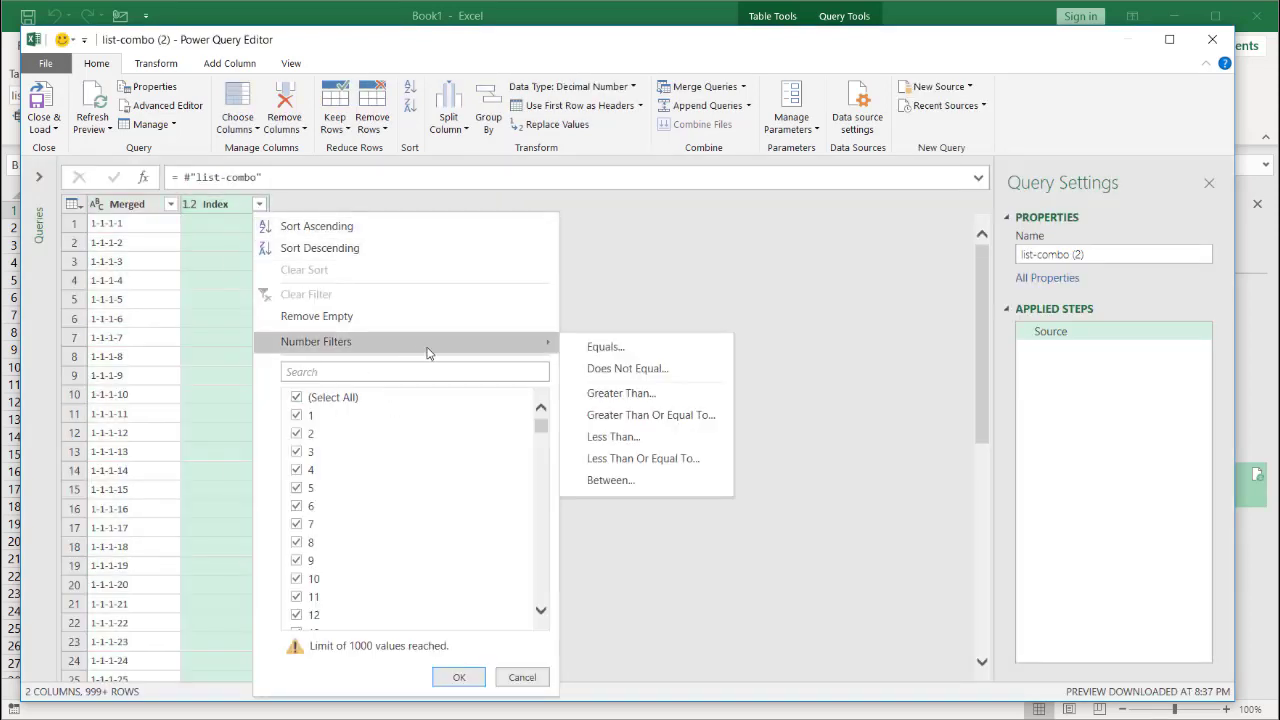
mouse_move(543, 345)
click(624, 480)
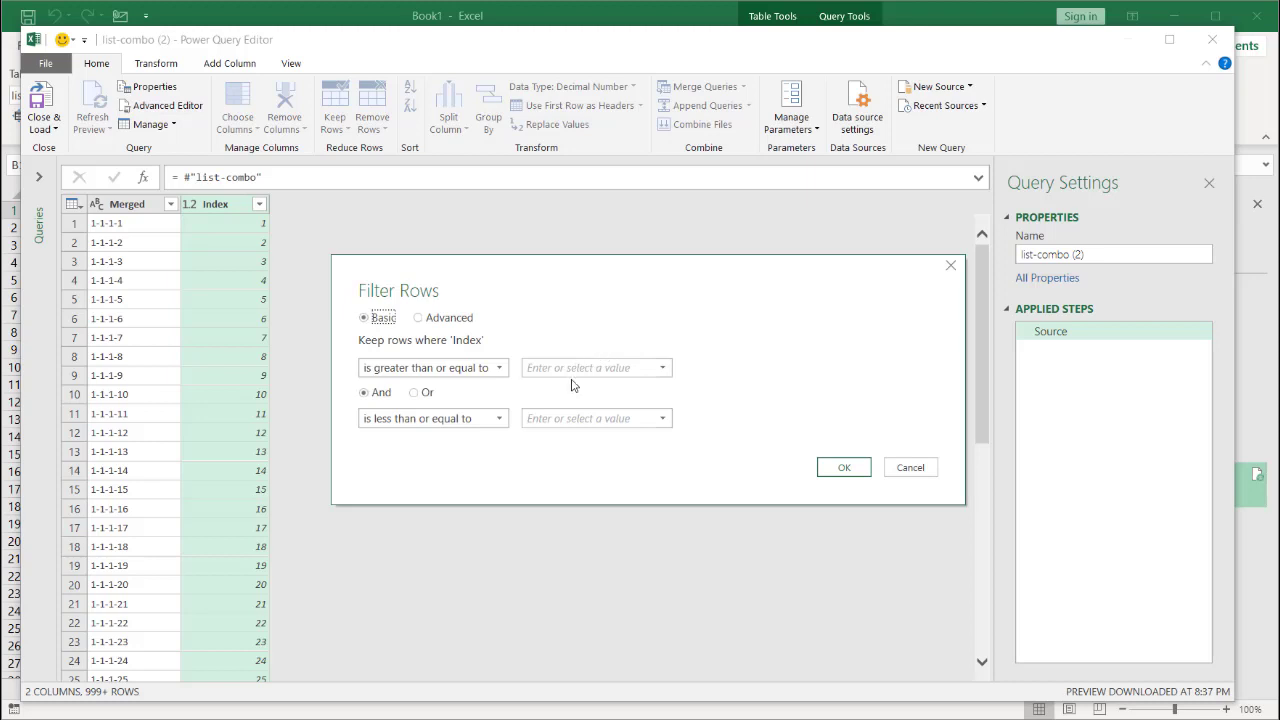
click(569, 368)
text(1000001)
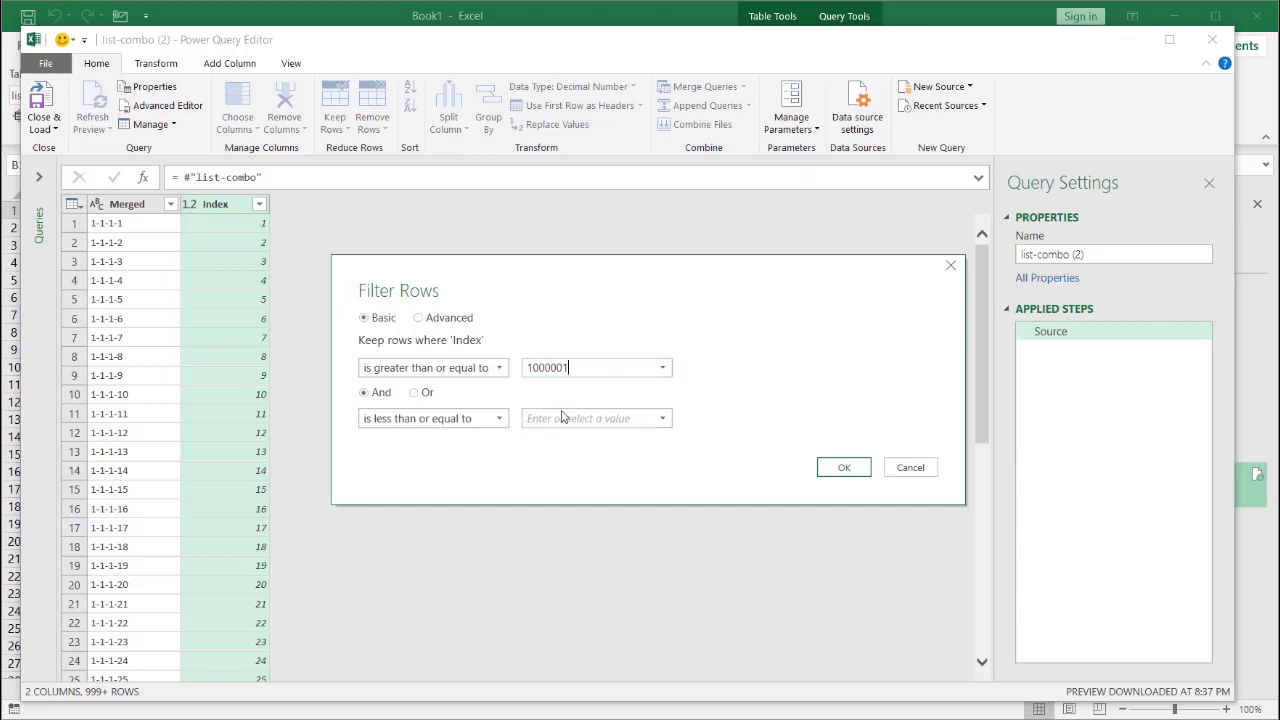
click(561, 418)
text(200)
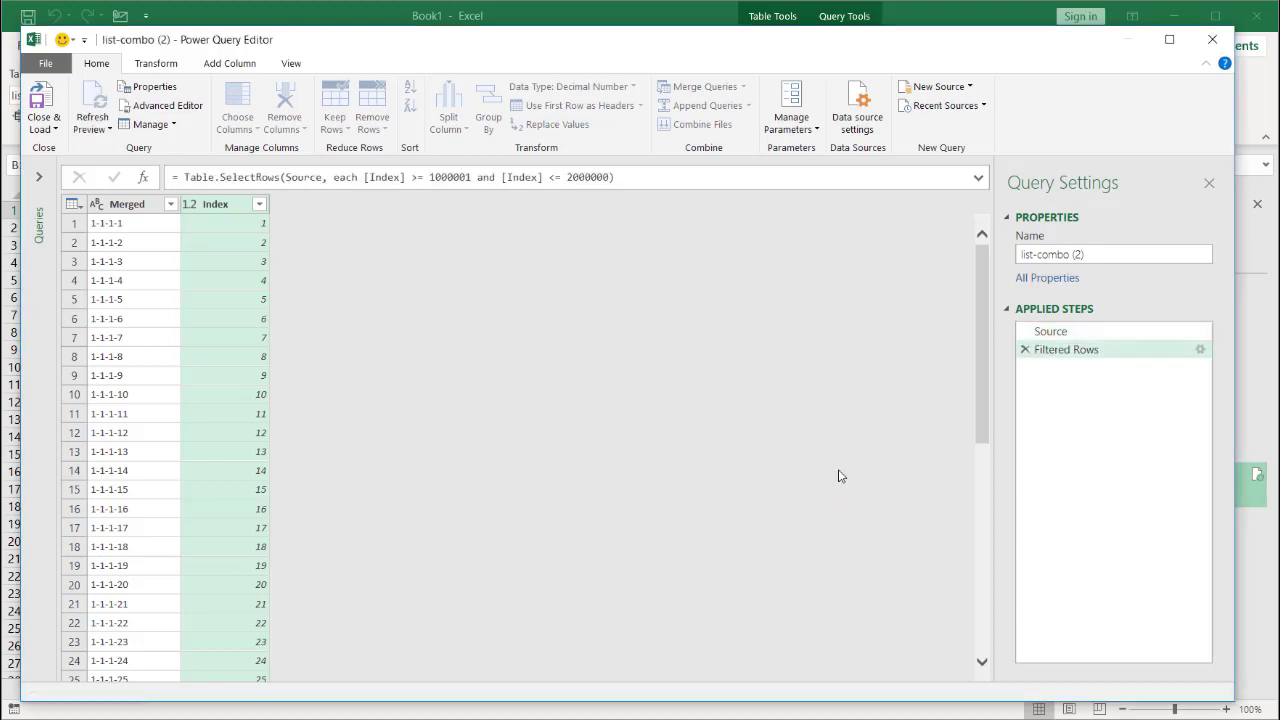
click(840, 469)
Load the filtered list-combo (2) query as a table on a new worksheet and check its last row
click(44, 129)
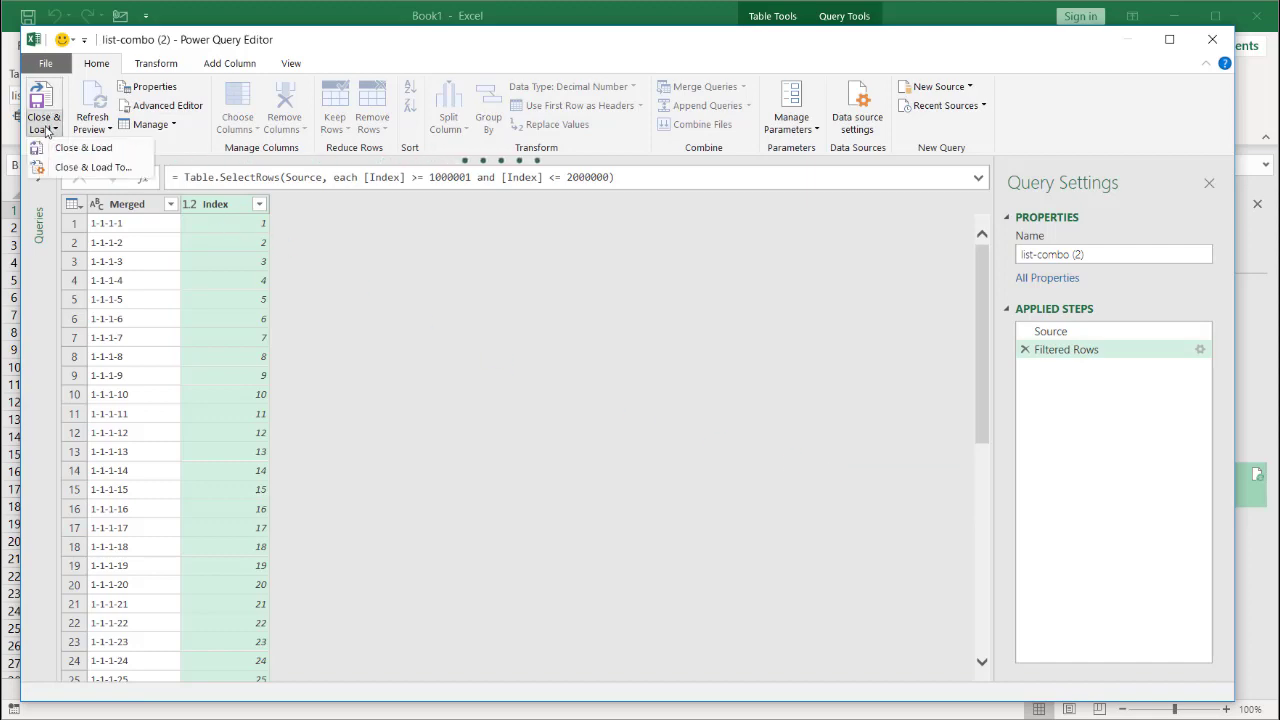
click(57, 167)
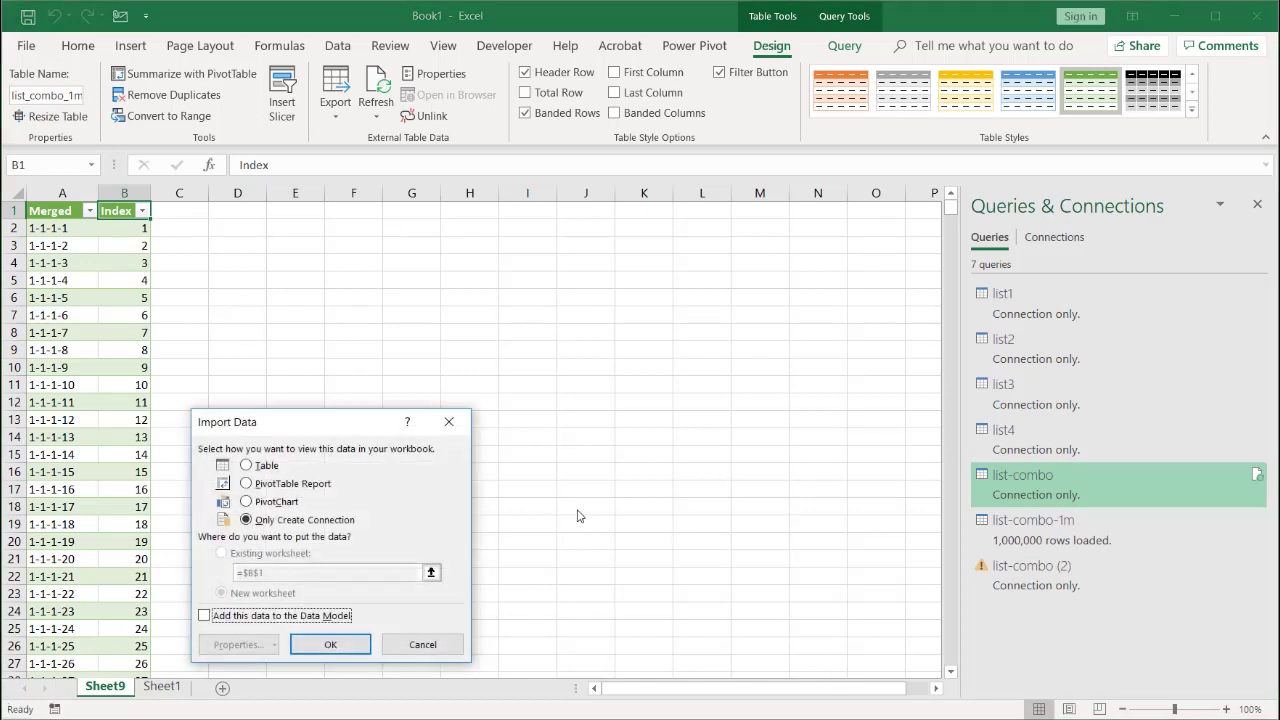
click(249, 466)
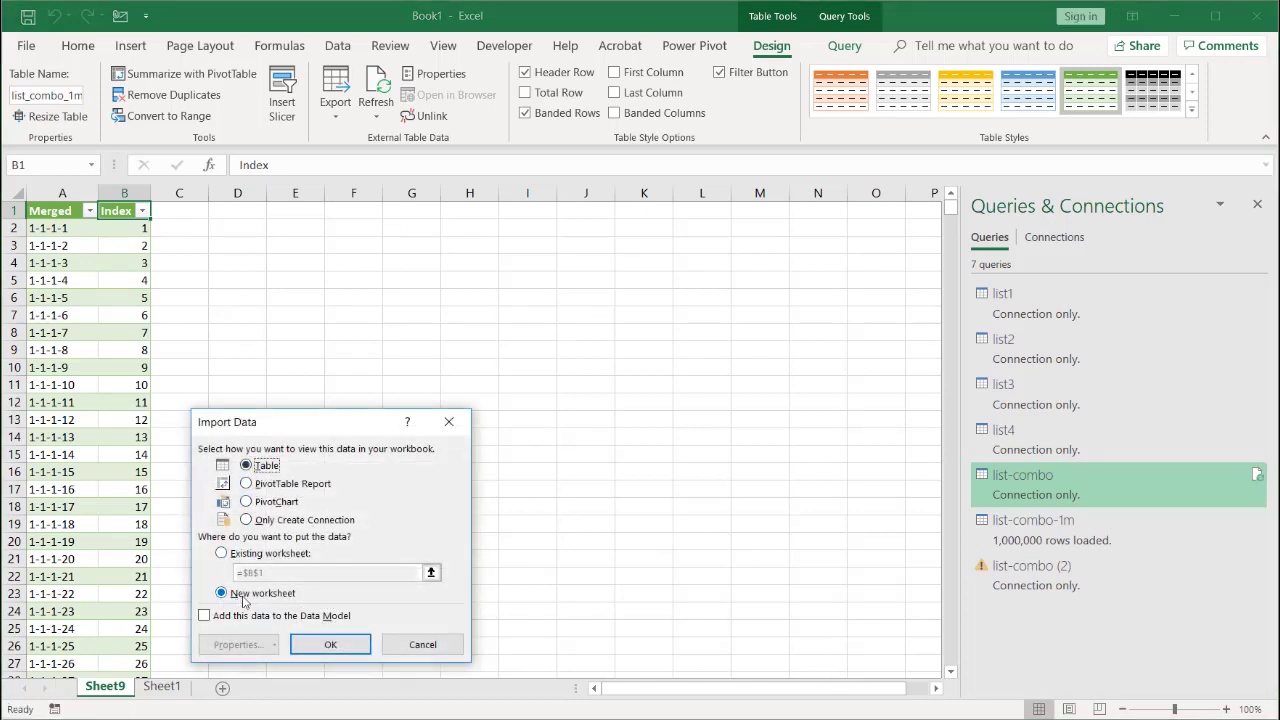
click(328, 643)
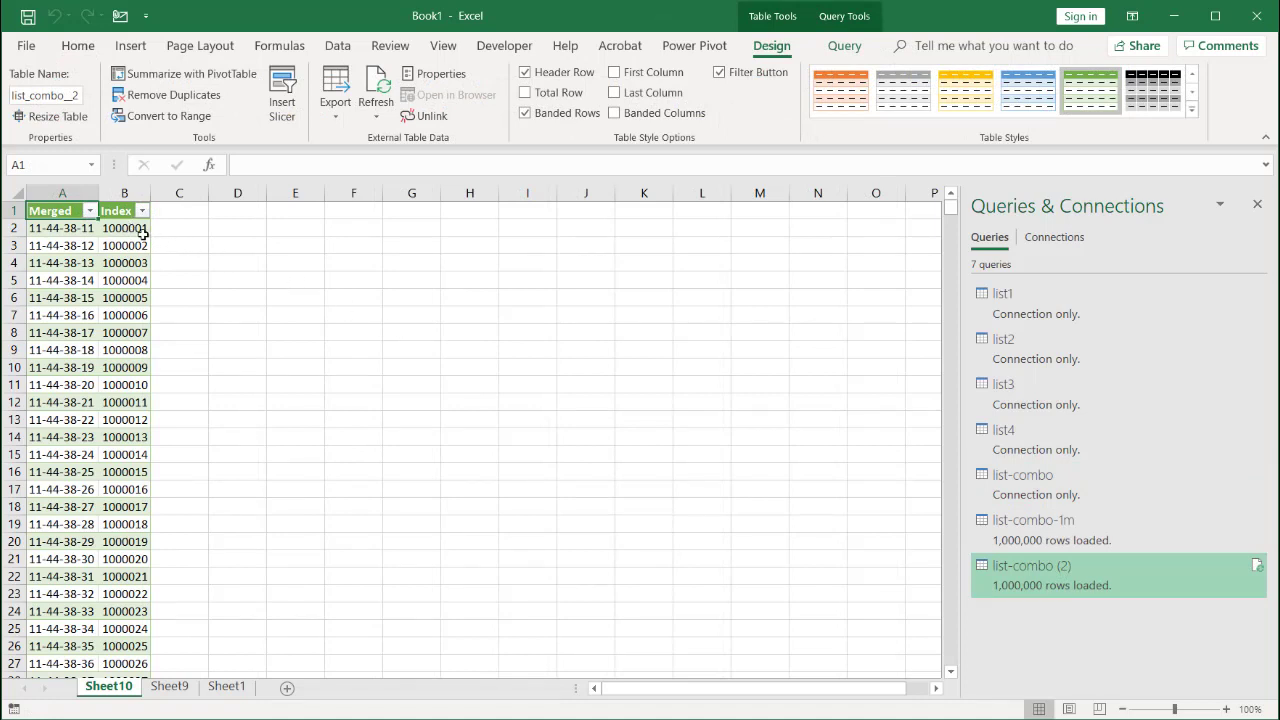
key(ctrl+Down)
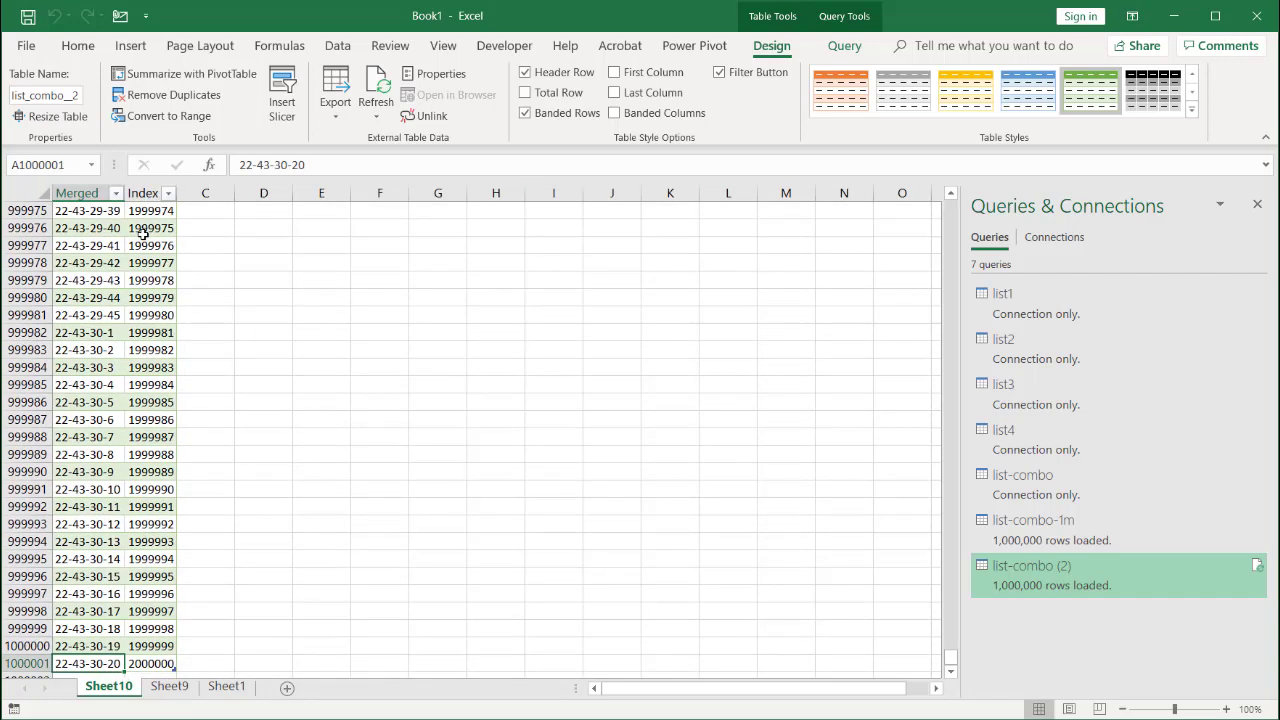
key(ctrl+Up)
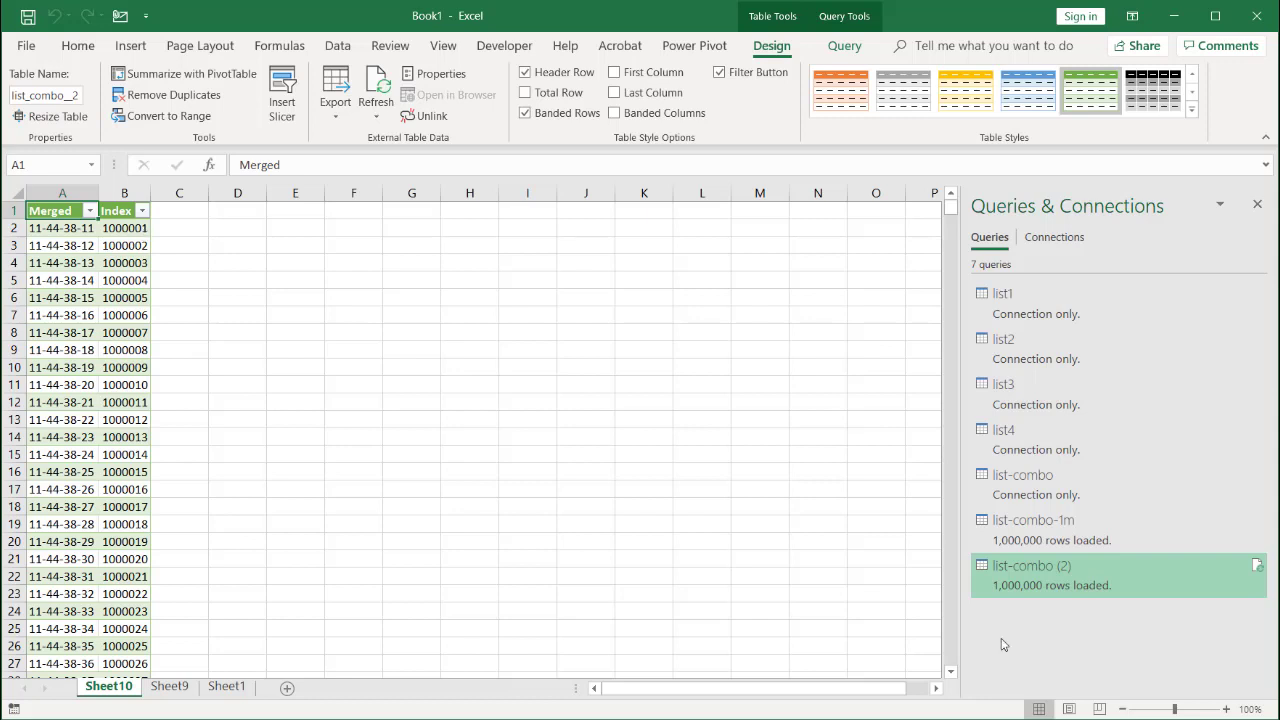
Rename the list-combo (2) query as list-combo-2m
right_click(1040, 576)
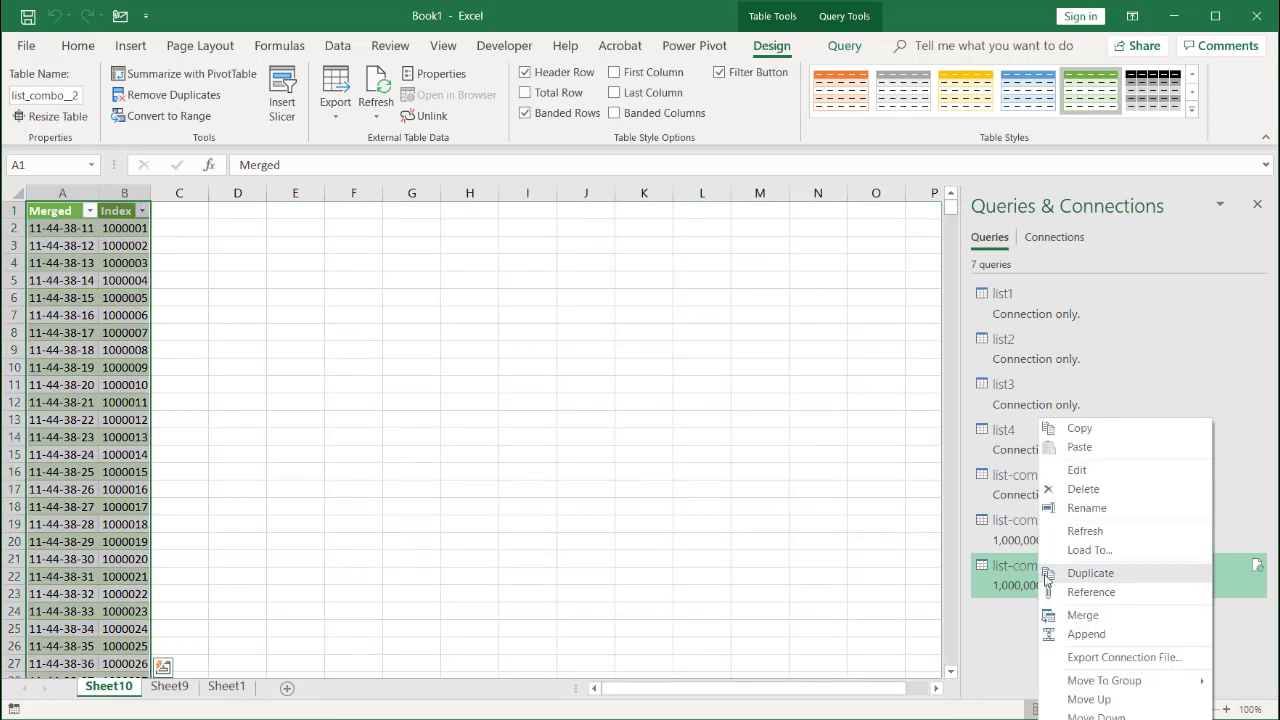
click(1090, 510)
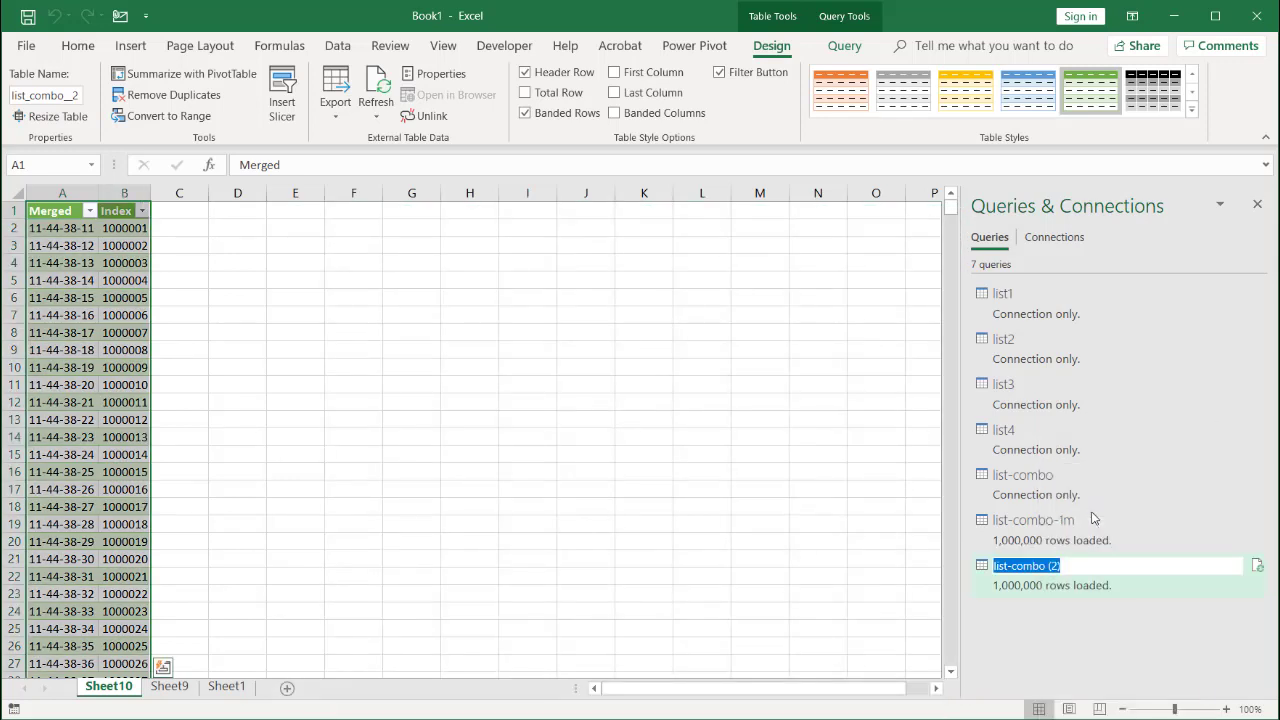
click(1072, 567)
key(BackSpace)
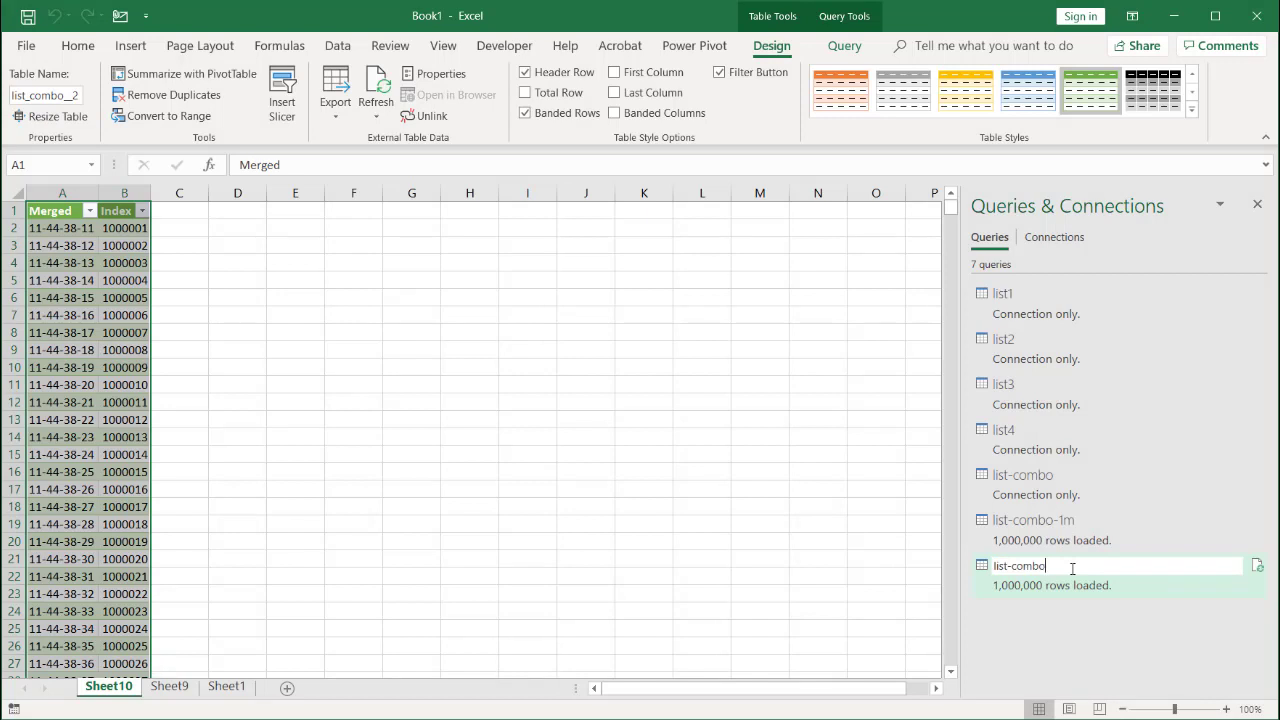
text(-2m)
key(Return)
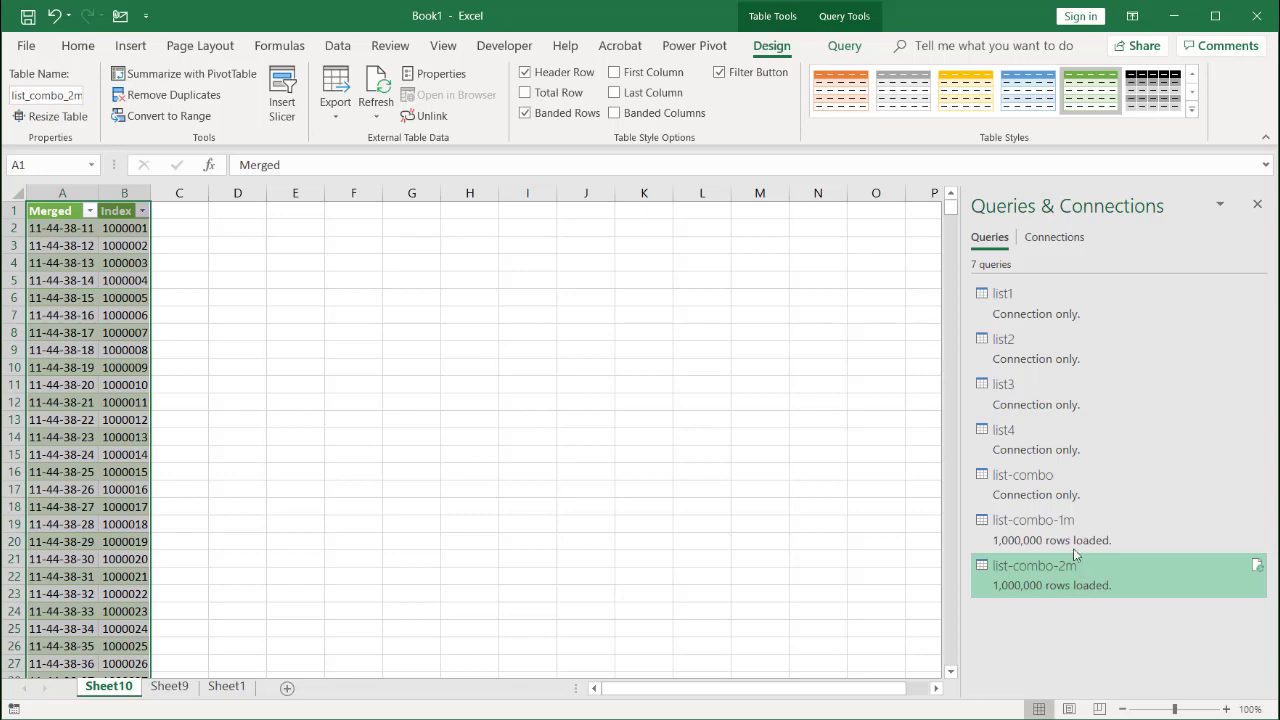
Create a further reference query from list-combo and name it list-combo-3m
right_click(1043, 490)
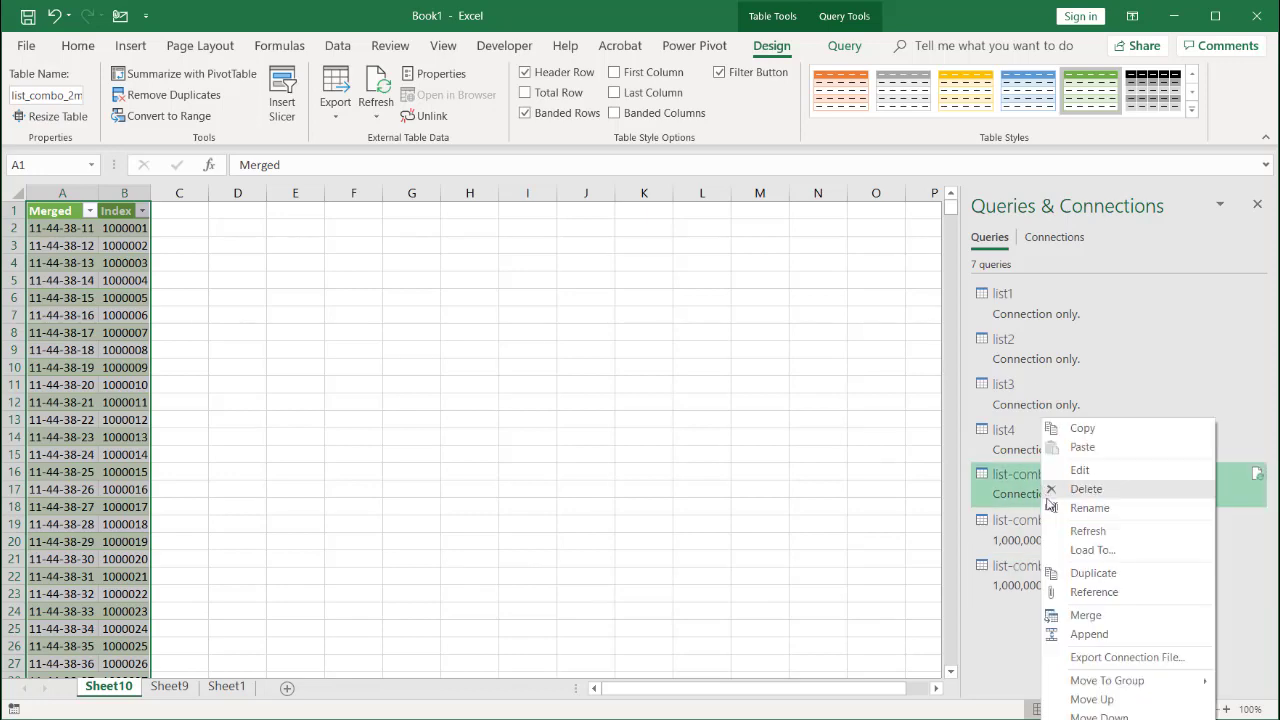
click(1092, 592)
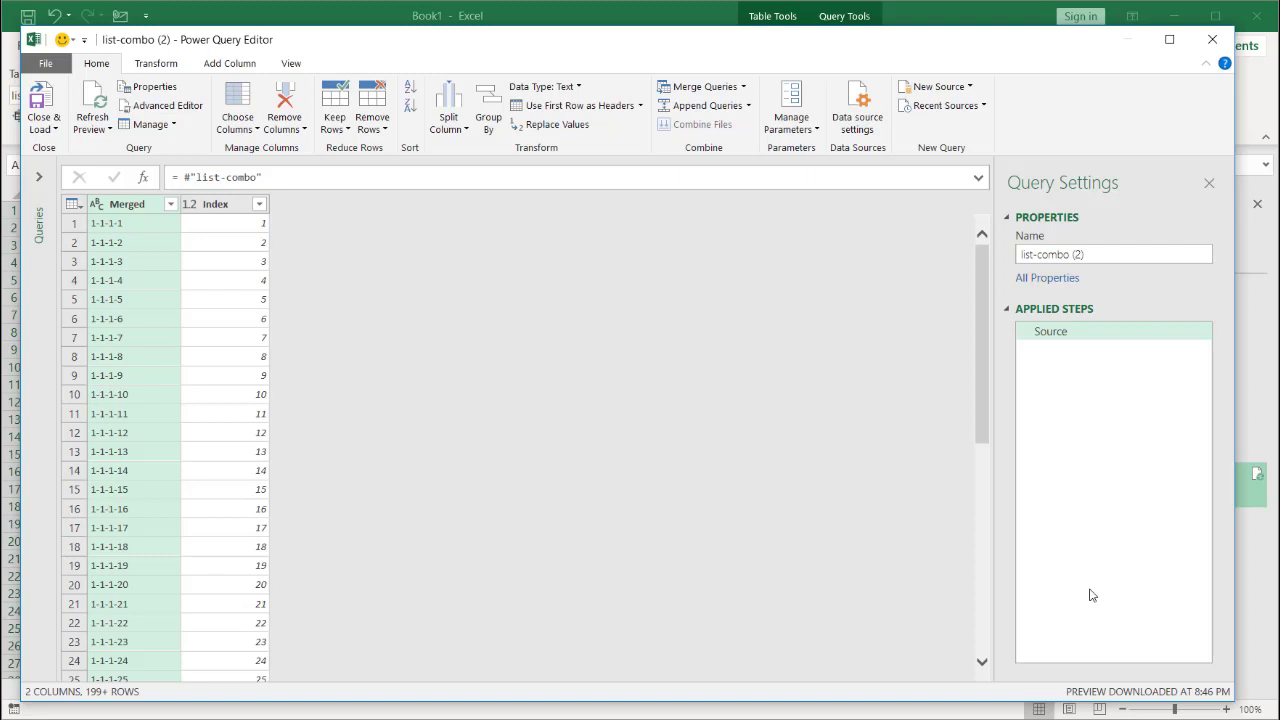
click(1089, 254)
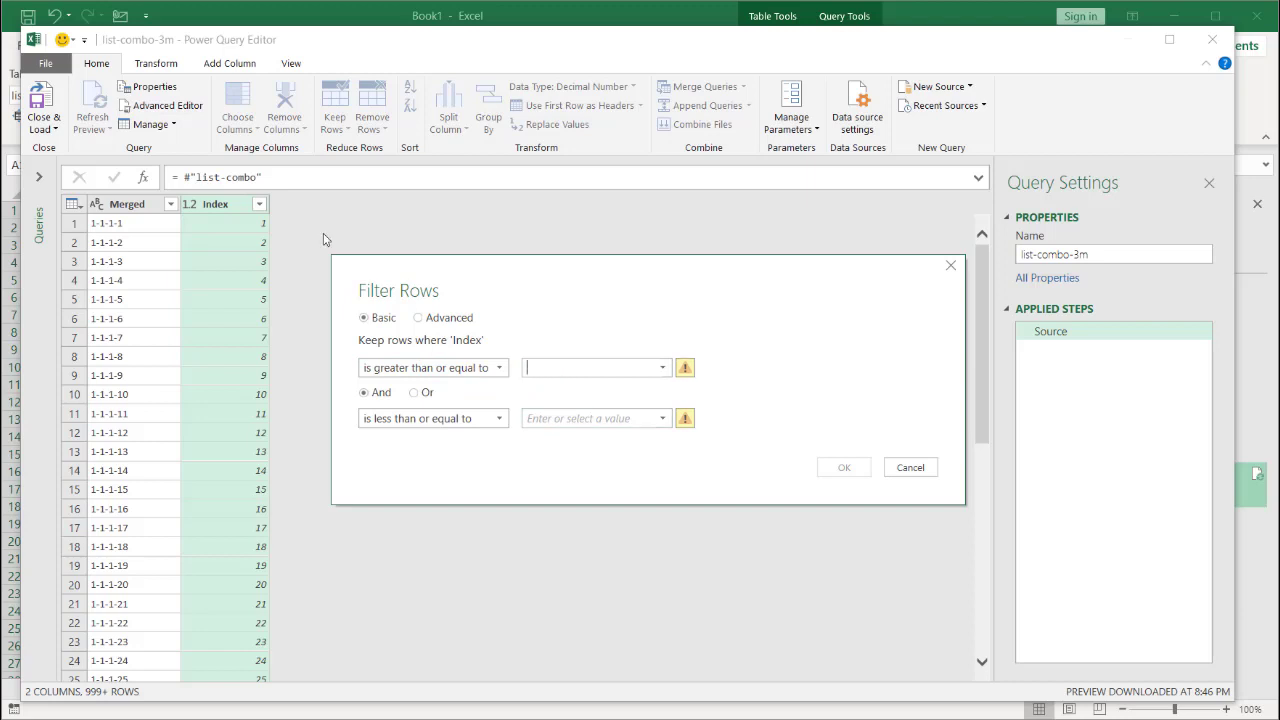
Filter the Index column of list-combo-3m to keep rows from 2000001 through 3000000
text(2)
text(000001)
key(Tab)
text(3000000)
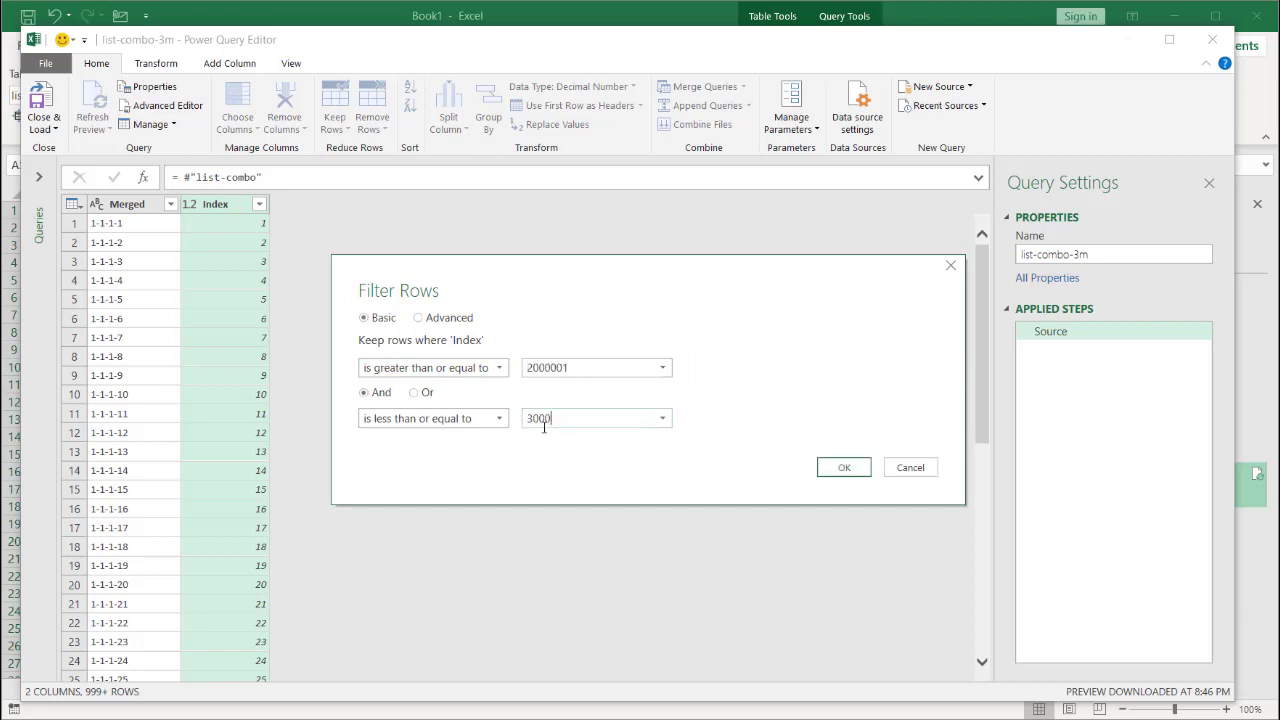
click(844, 467)
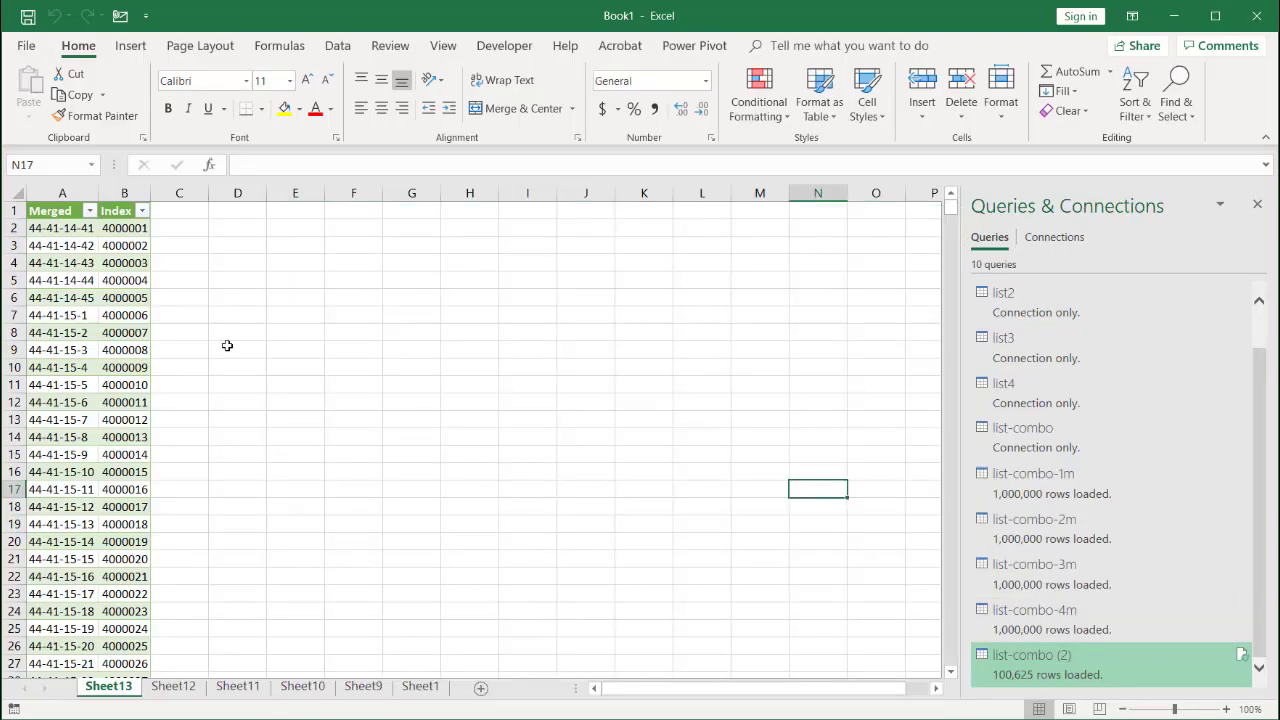
Check the first and last Index values of the table loaded on Sheet13
click(128, 233)
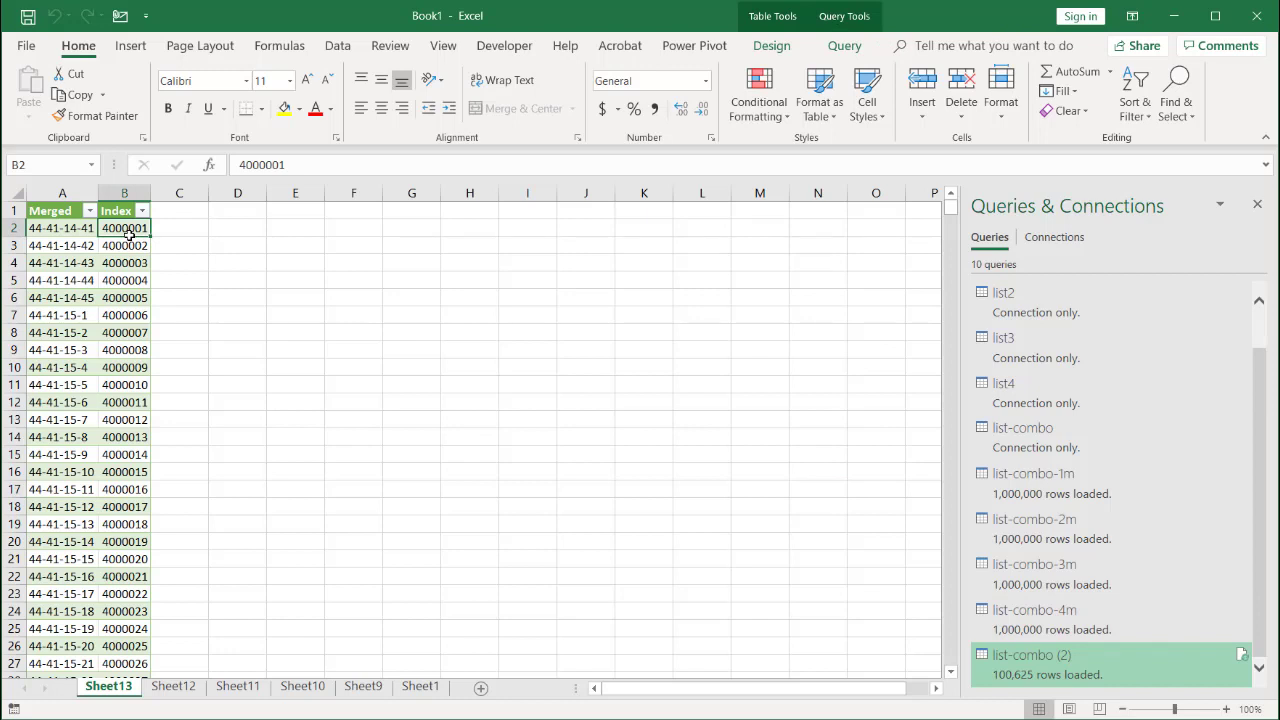
click(122, 241)
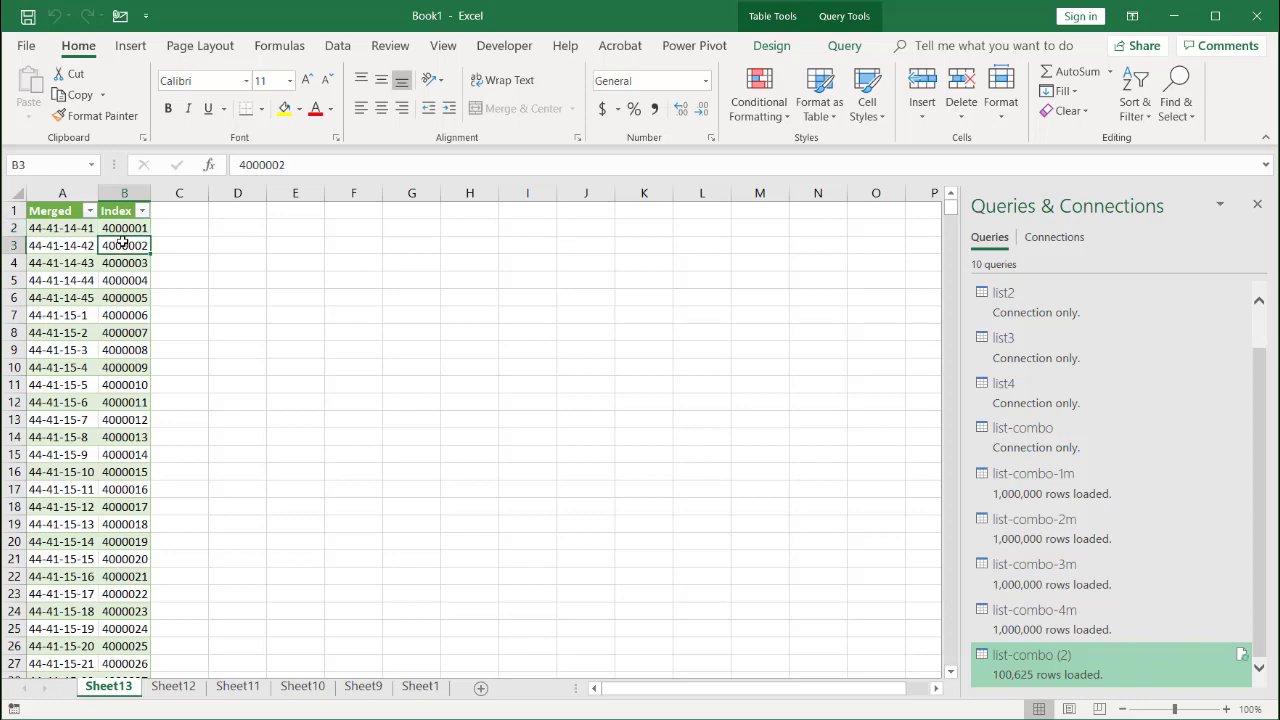
key(ctrl+Down)
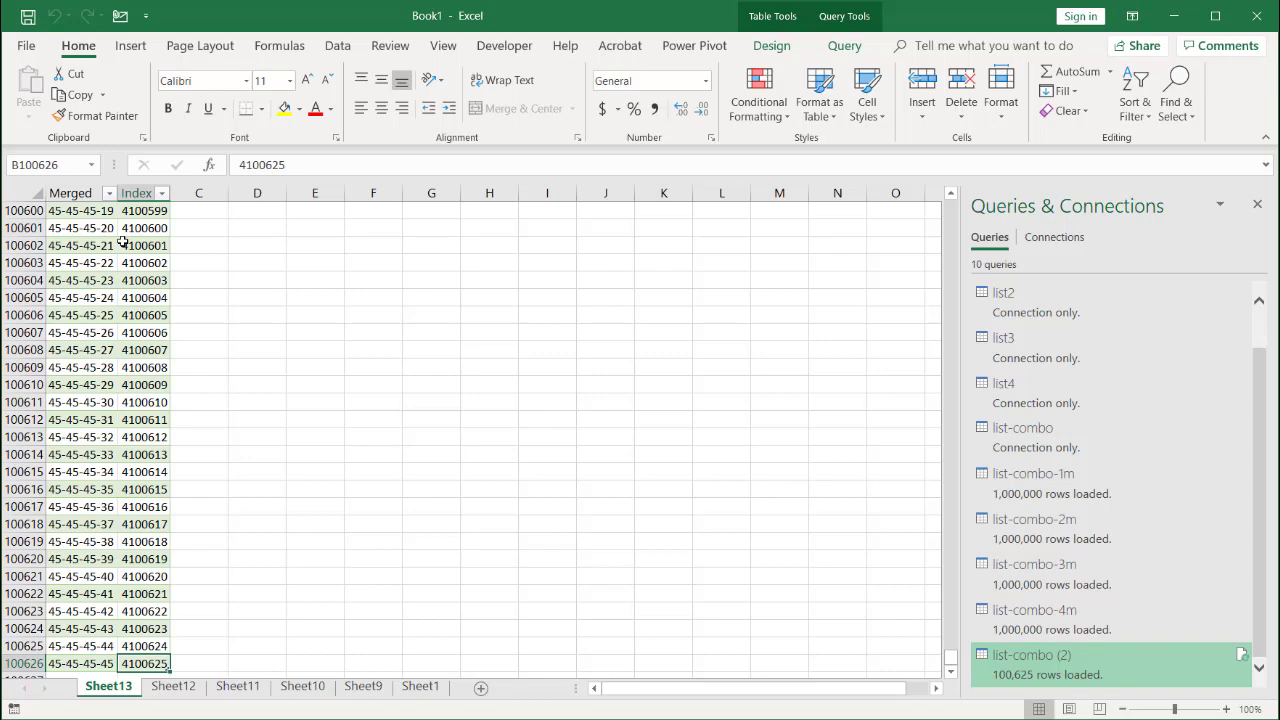
key(ctrl+Up)
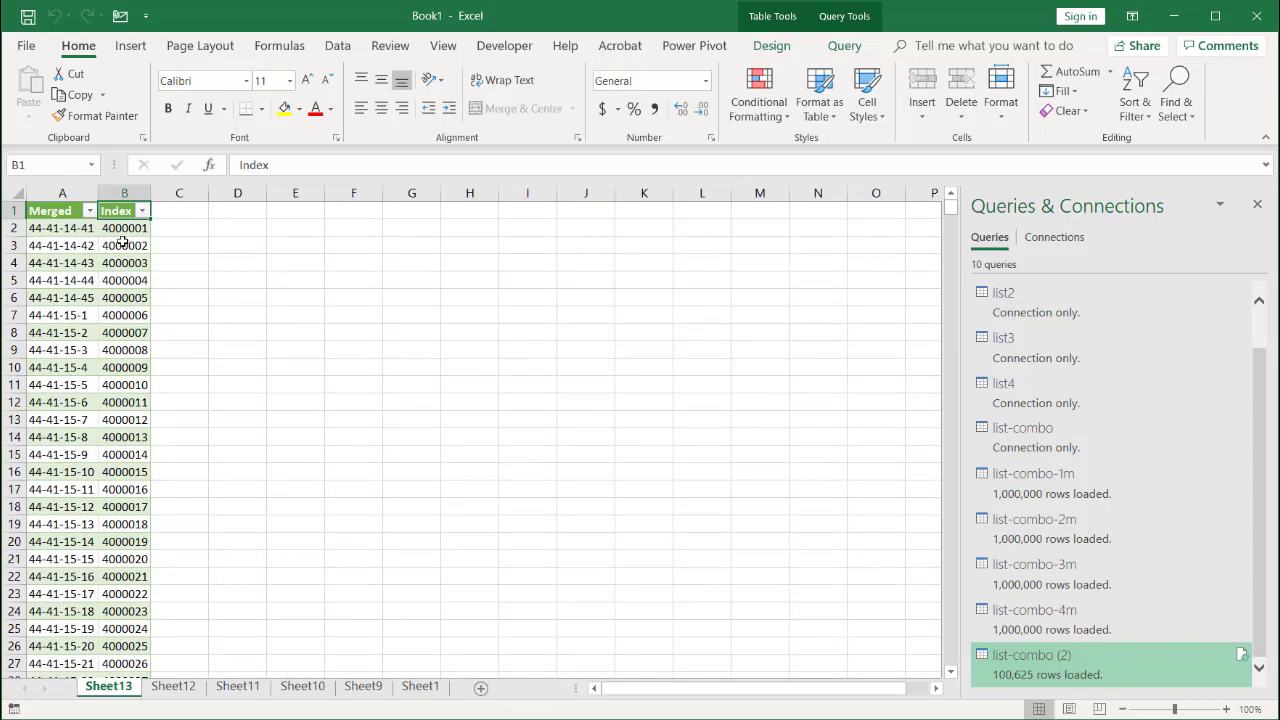
Rename the list-combo (2) query as list-combo-5m
right_click(1058, 679)
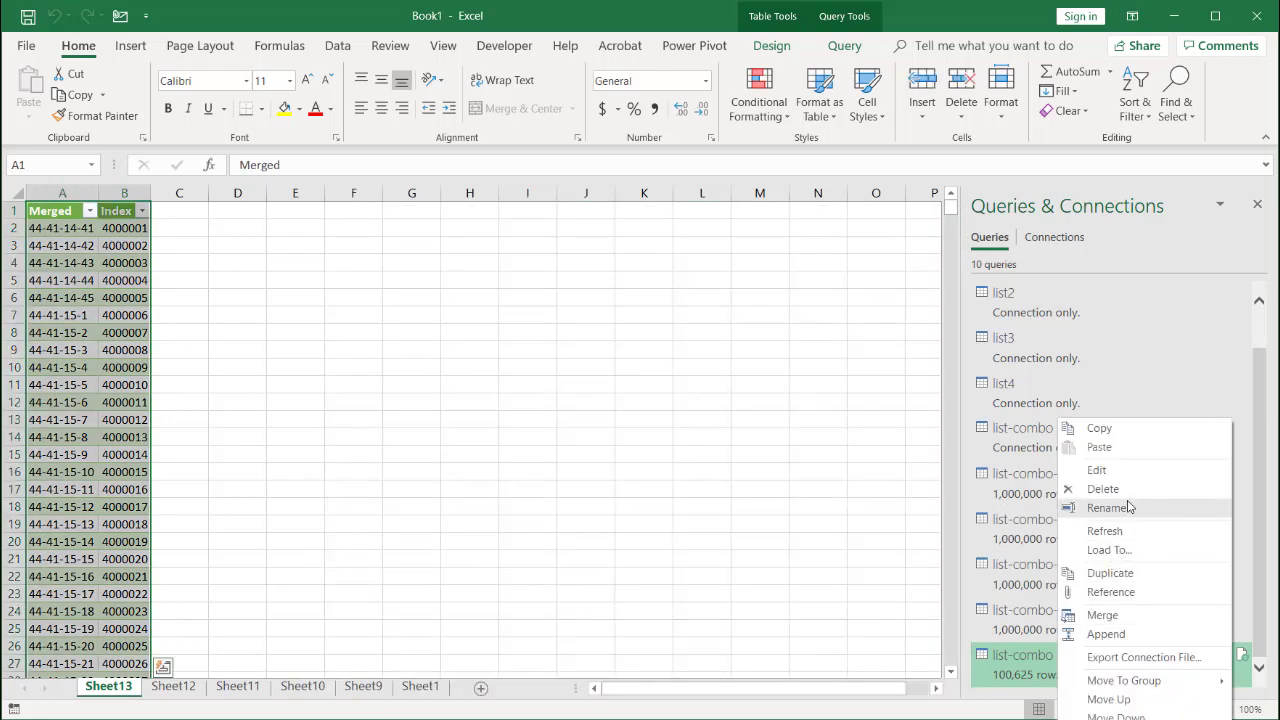
click(1128, 507)
click(1077, 654)
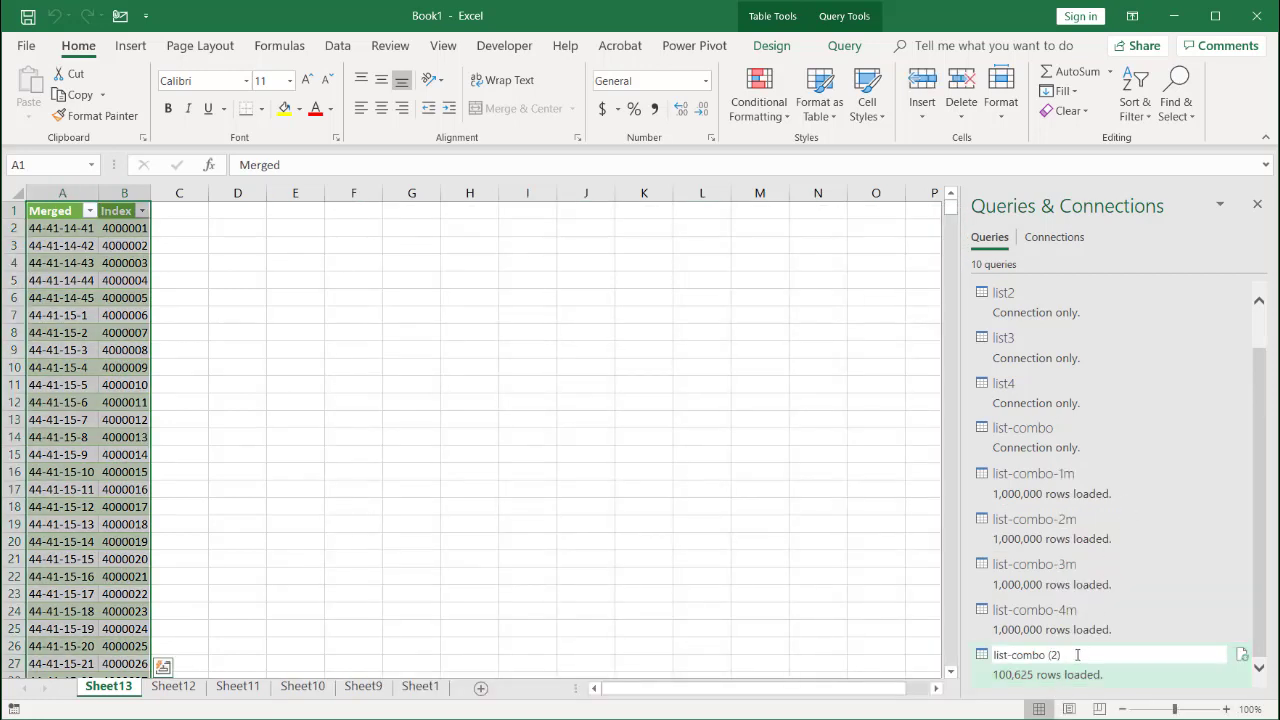
text(-5m)
key(Return)
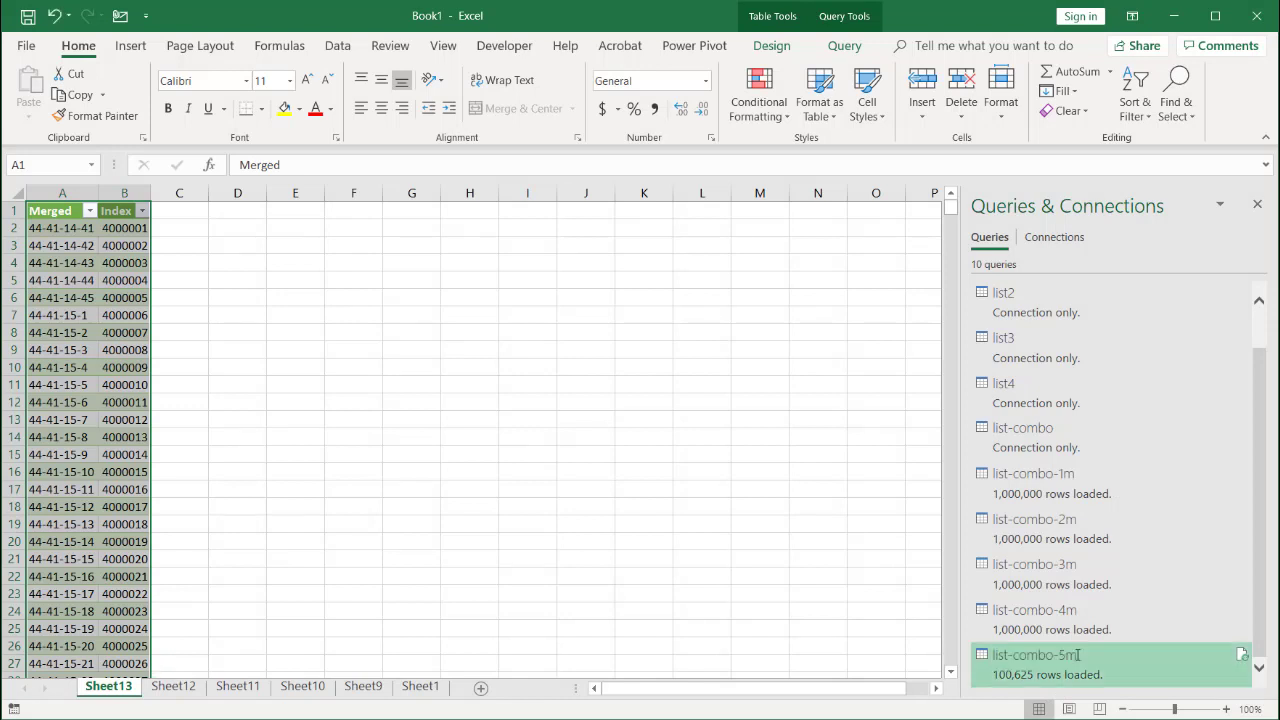
Review the loaded combination tables on Sheet9 through Sheet13 in order
click(343, 684)
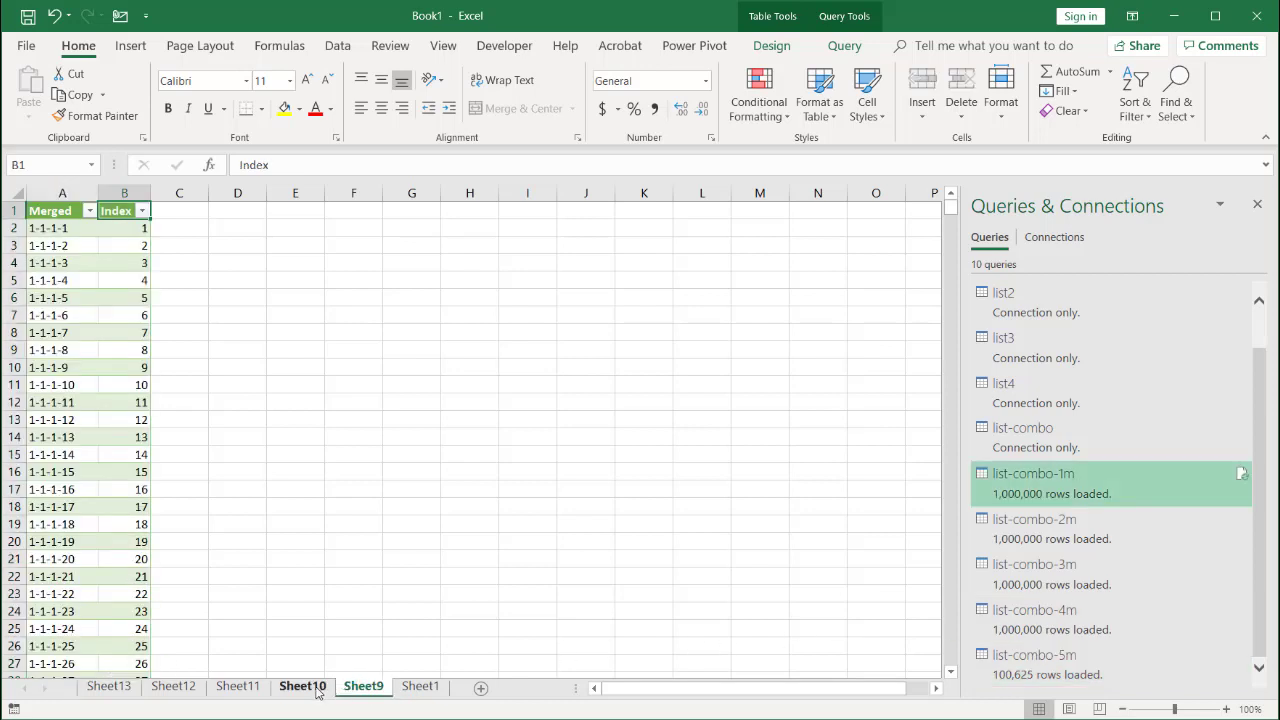
click(305, 686)
click(250, 687)
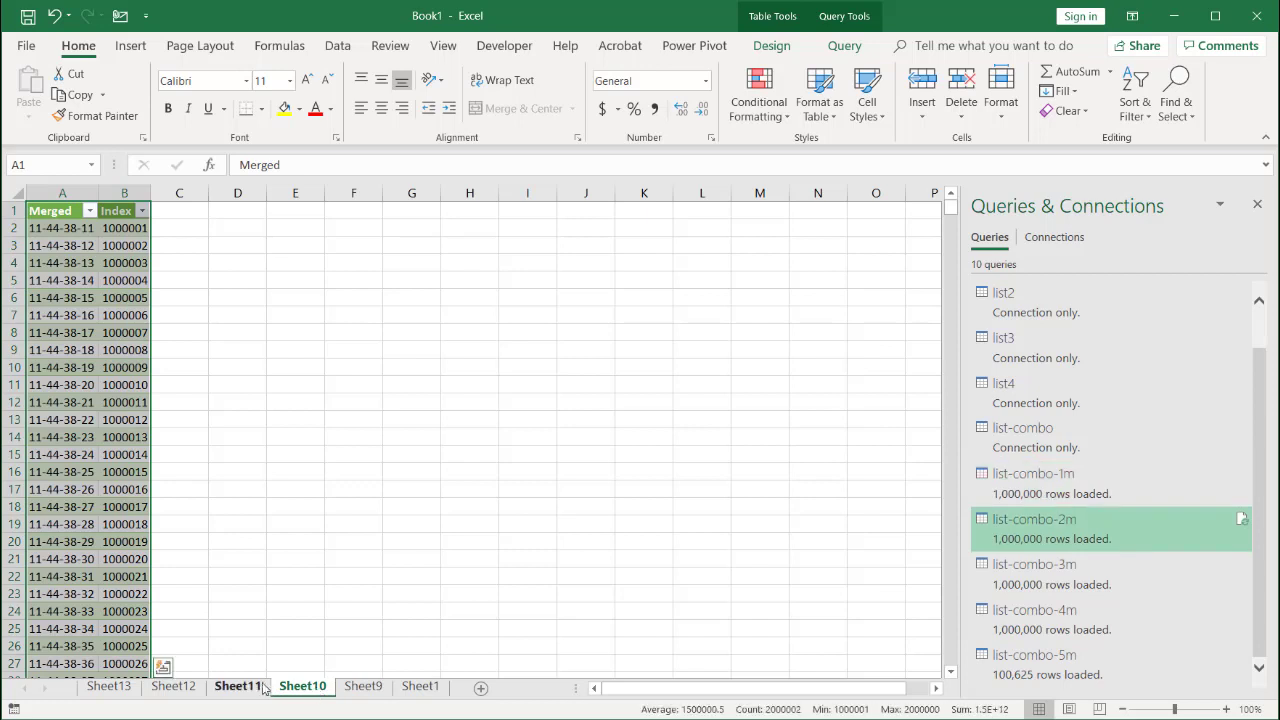
click(174, 688)
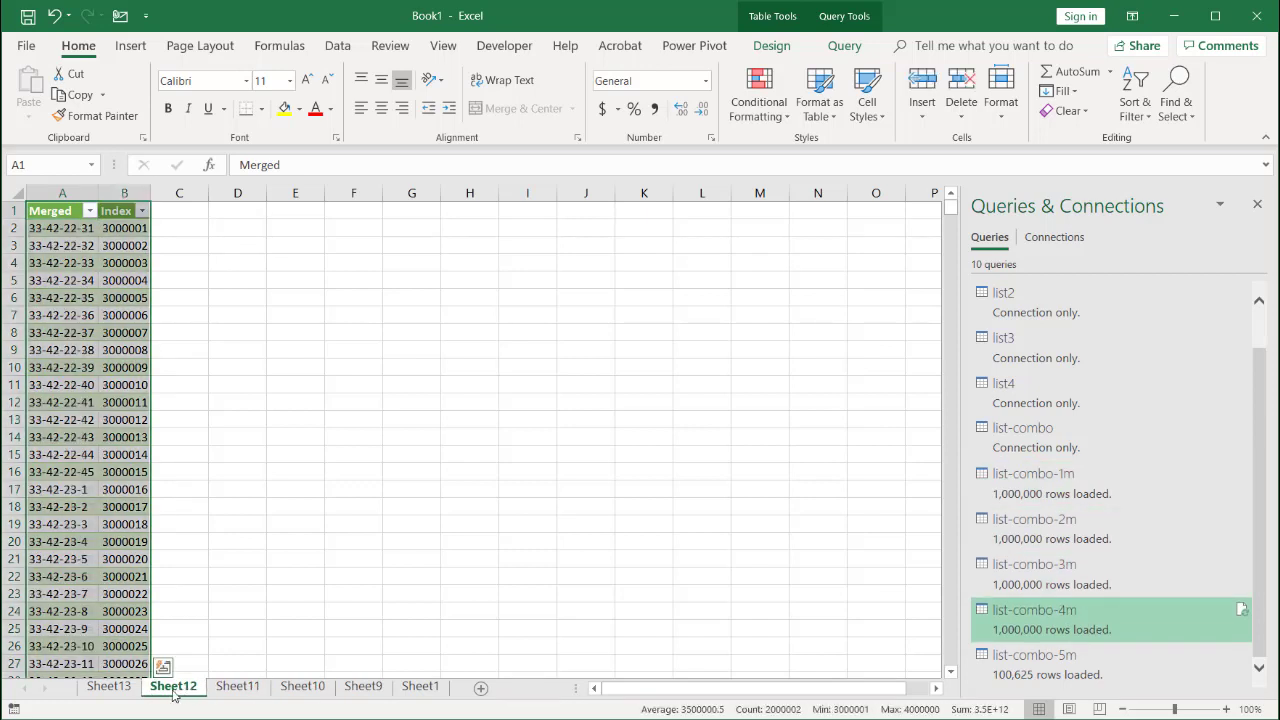
click(104, 690)
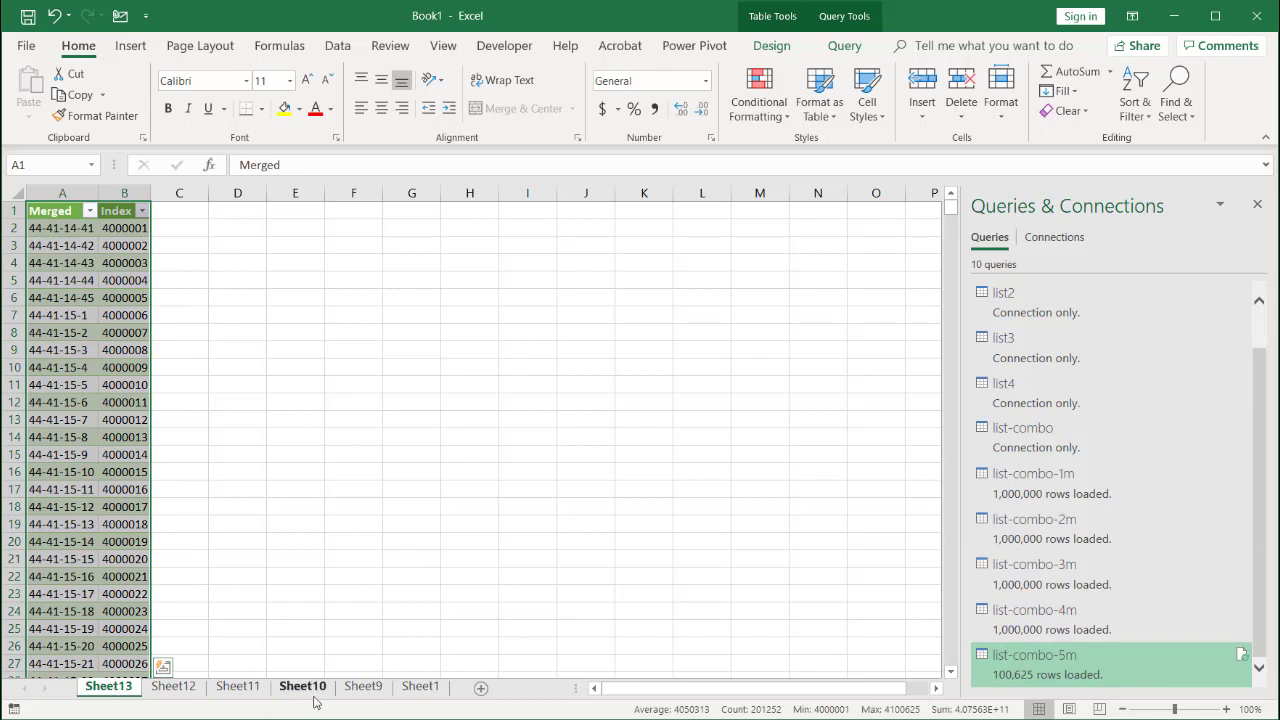
Copy the Merged column of Sheet9, including its header, and paste it into the blank Notepad document
click(352, 690)
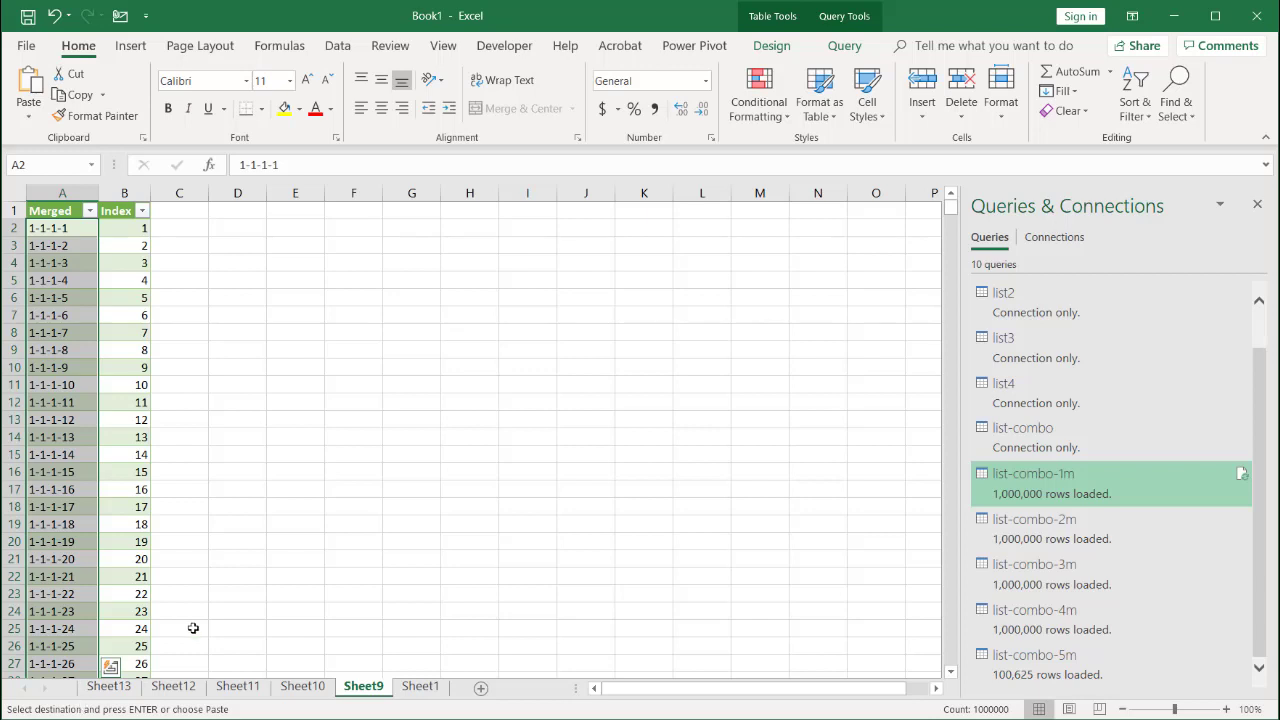
click(48, 212)
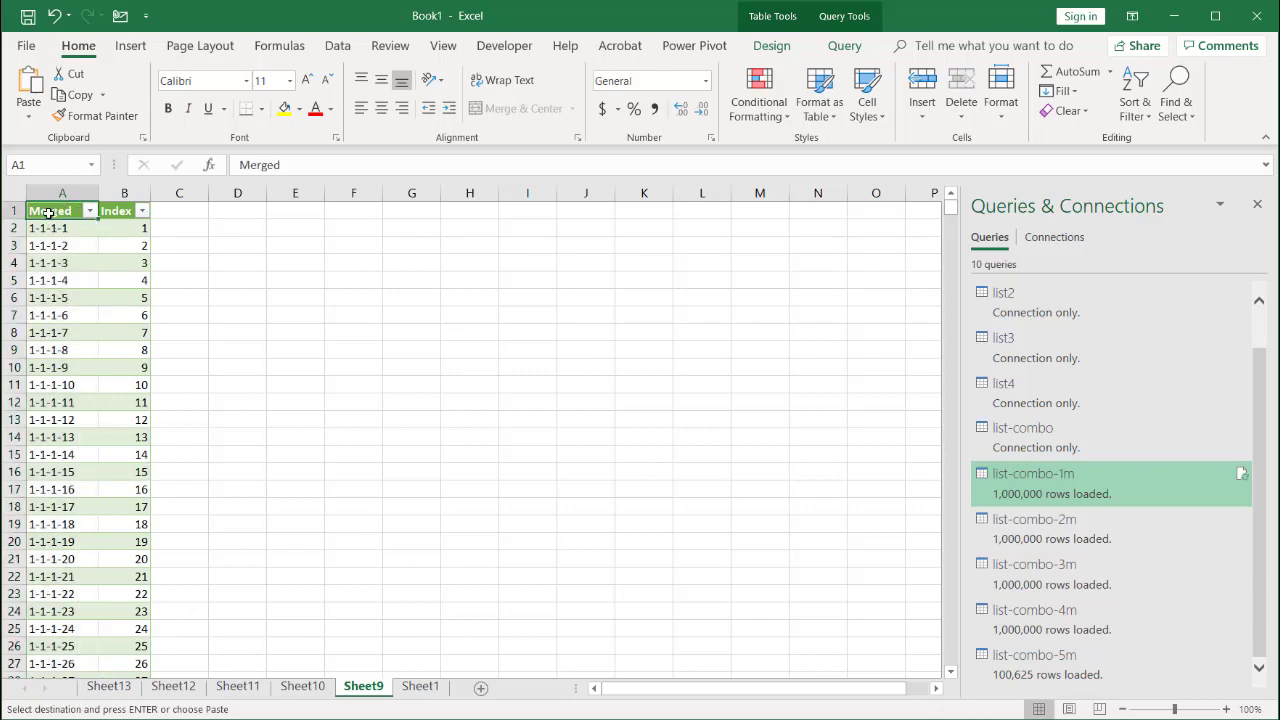
key(ctrl+shift+Down)
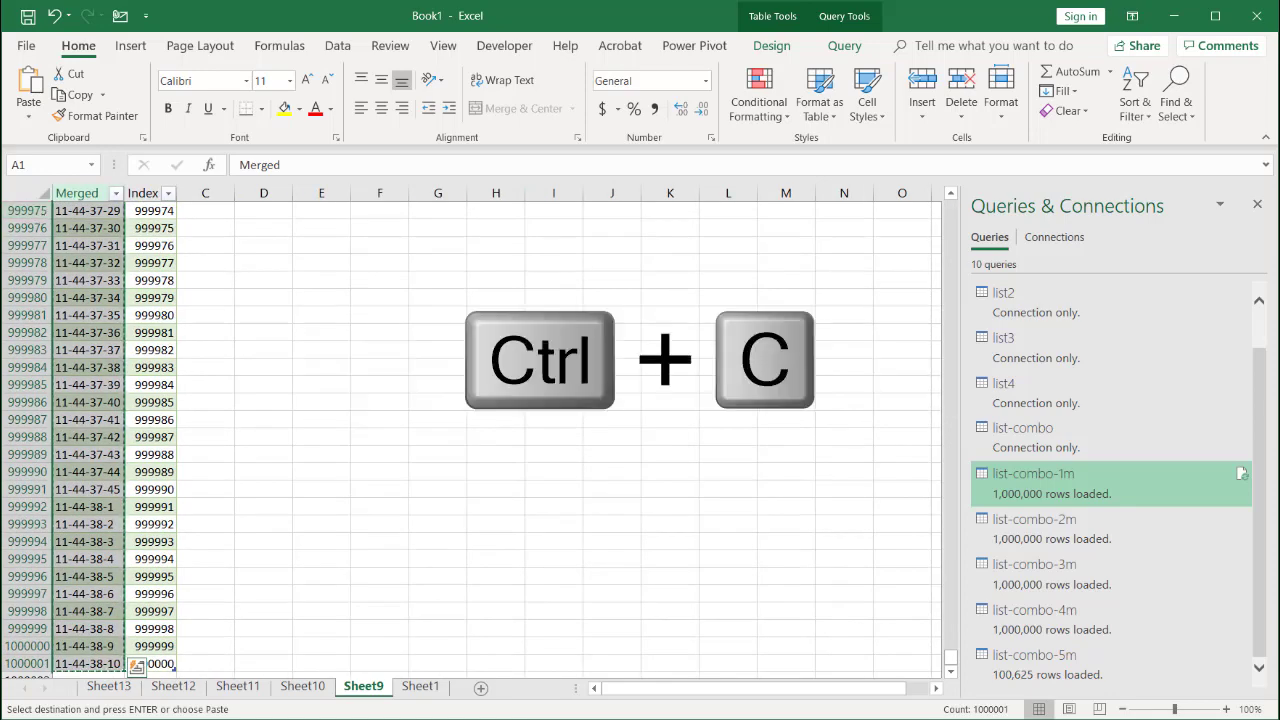
key(alt+Tab)
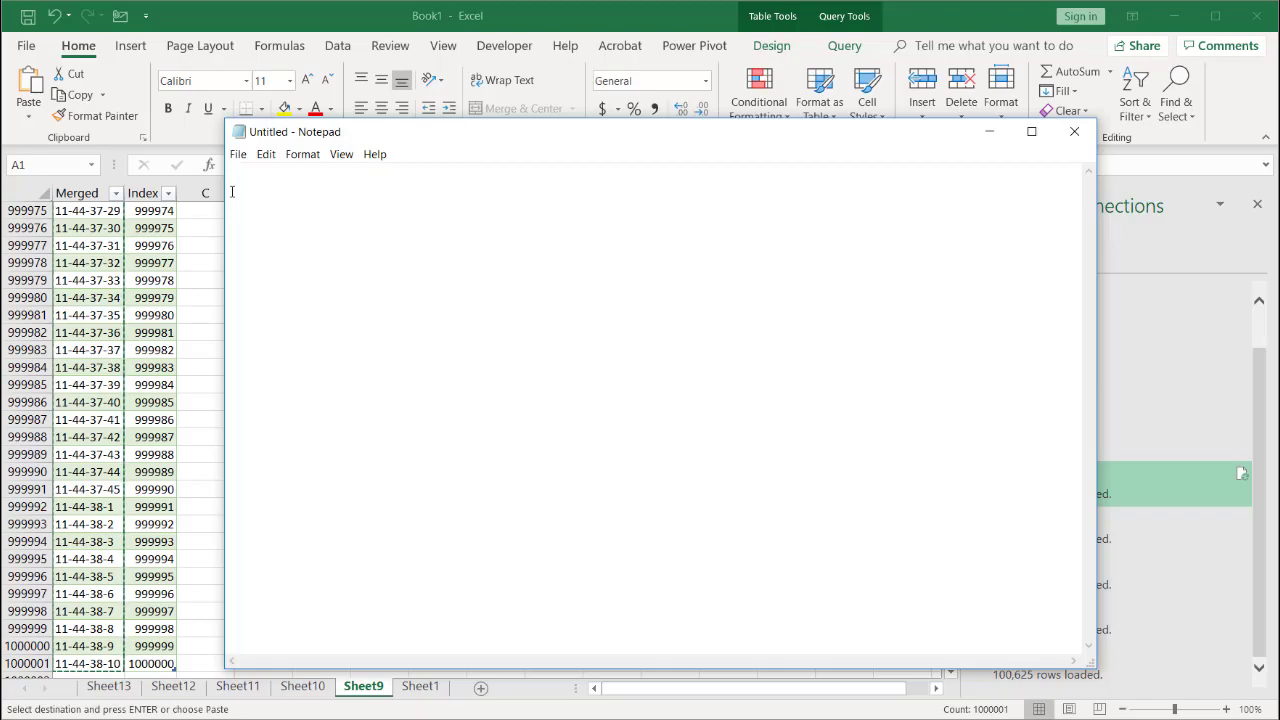
key(ctrl+v)
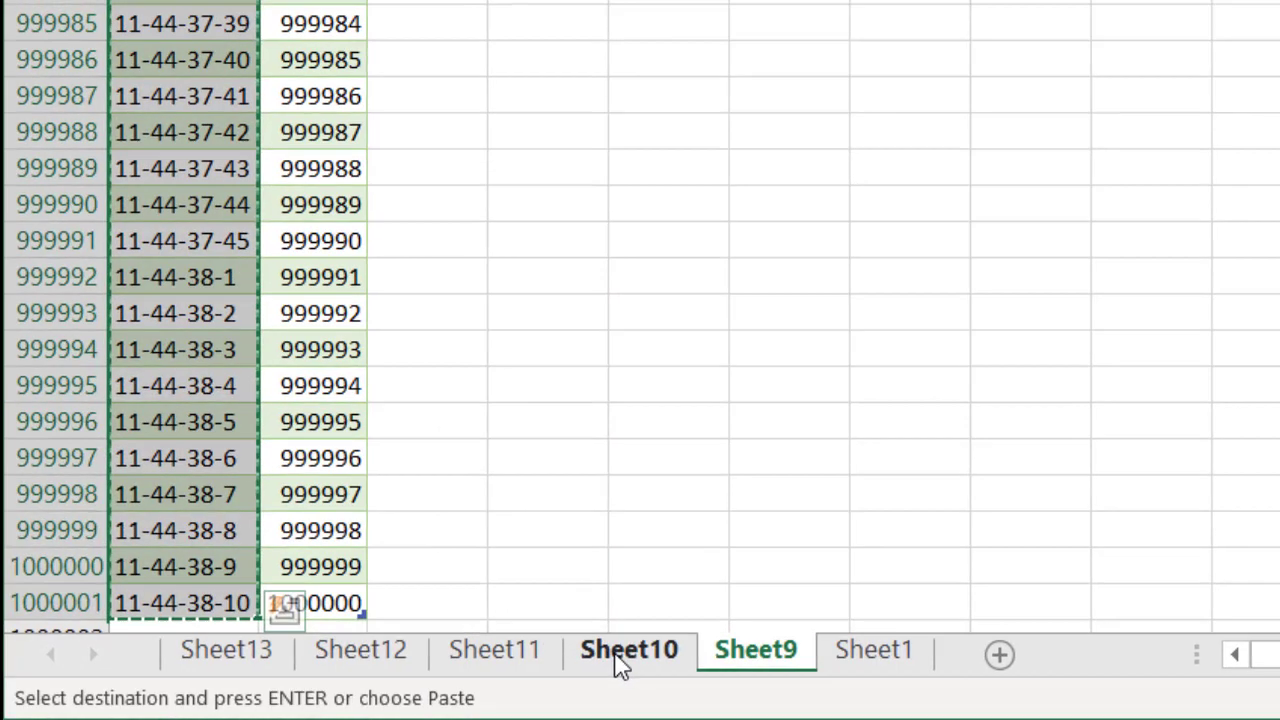
Append Sheet10's Merged values, without the header, to the end of the Notepad list, and go to Sheet11
click(625, 655)
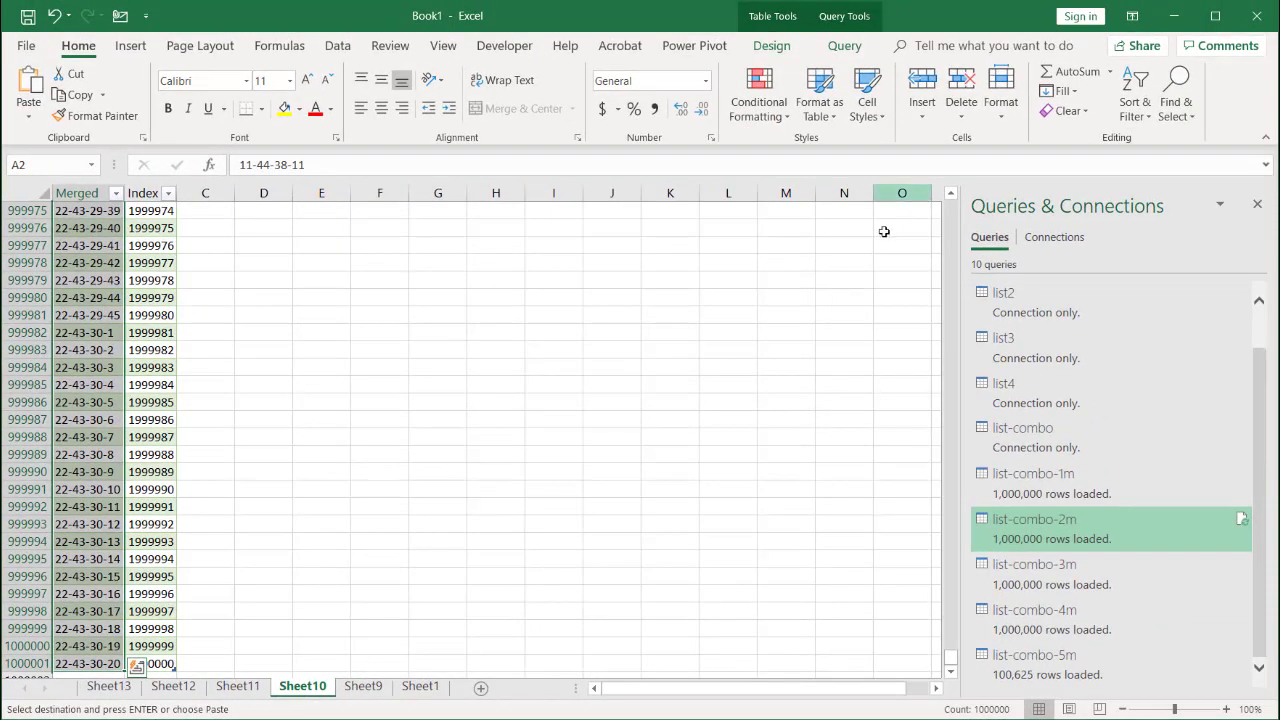
key(ctrl+Home)
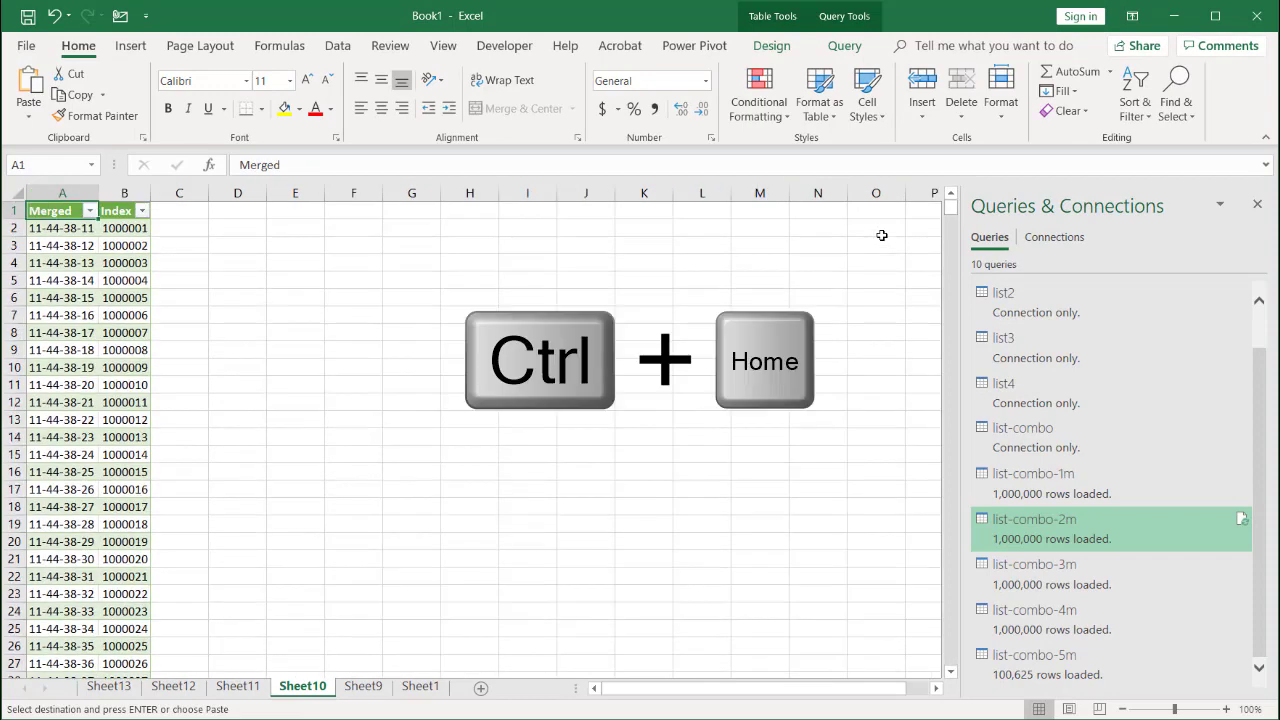
click(67, 229)
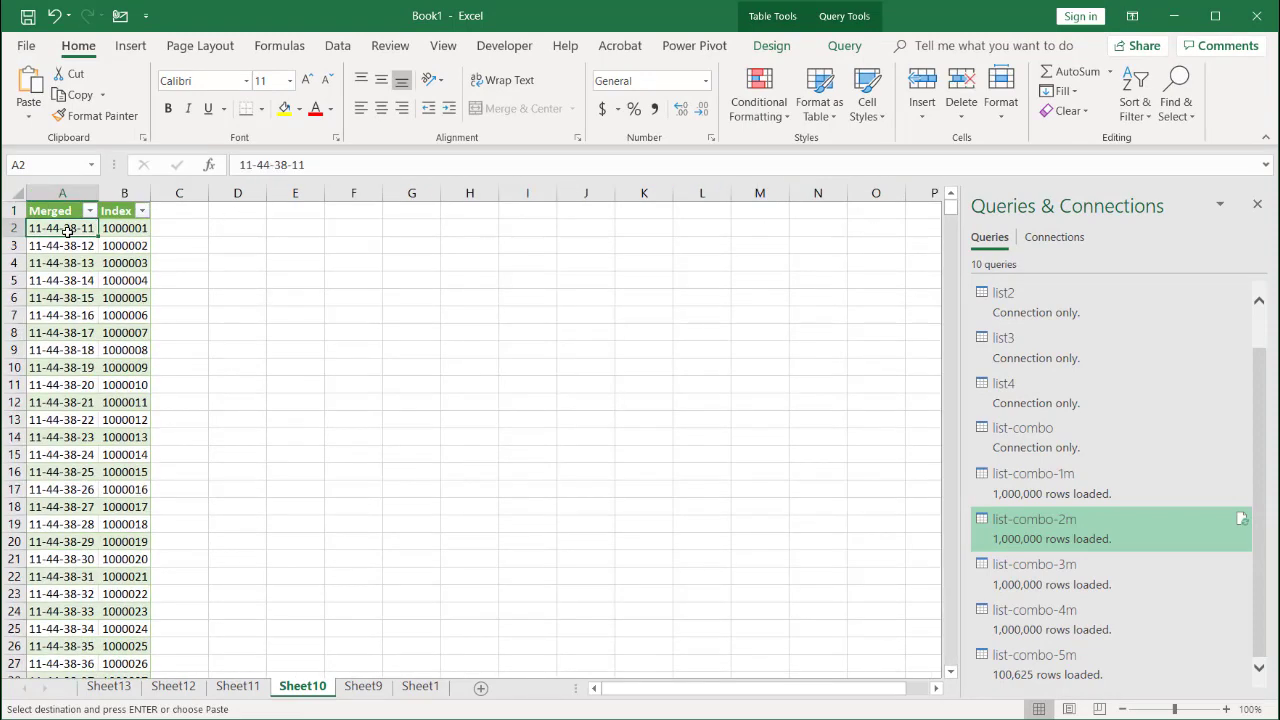
key(ctrl+shift+Down)
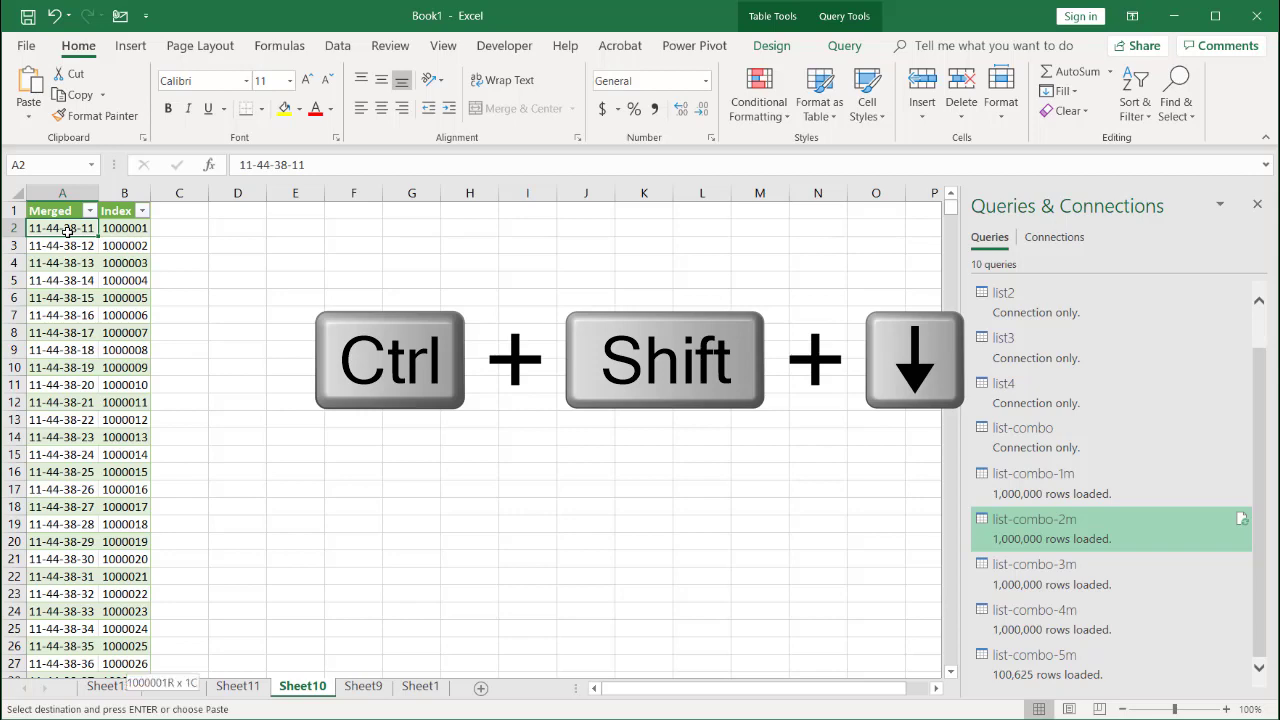
key(ctrl+c)
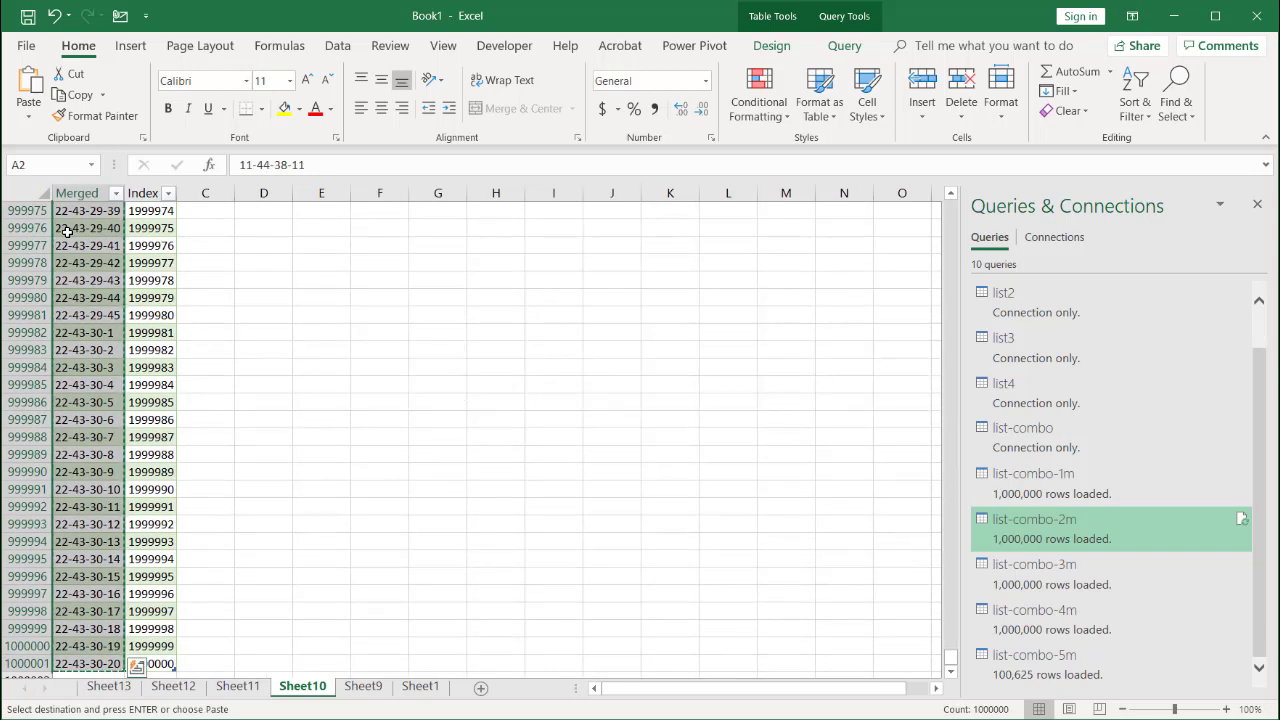
key(alt+Tab)
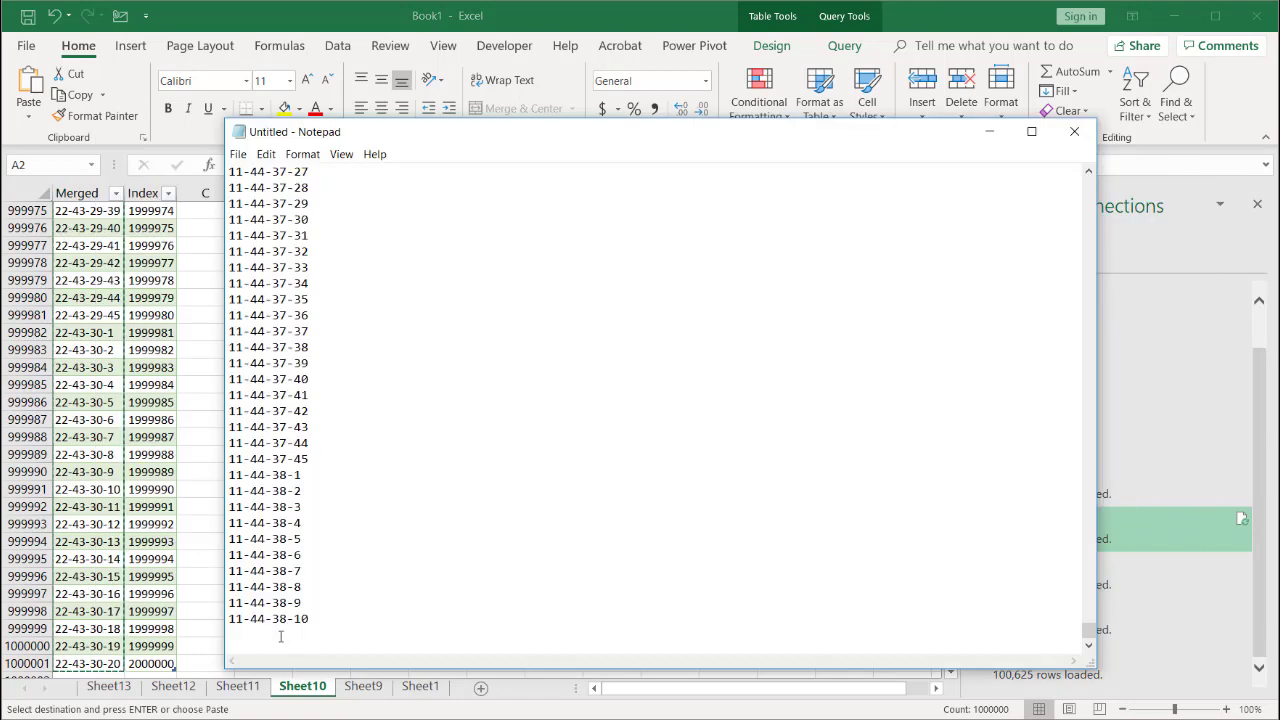
key(ctrl+v)
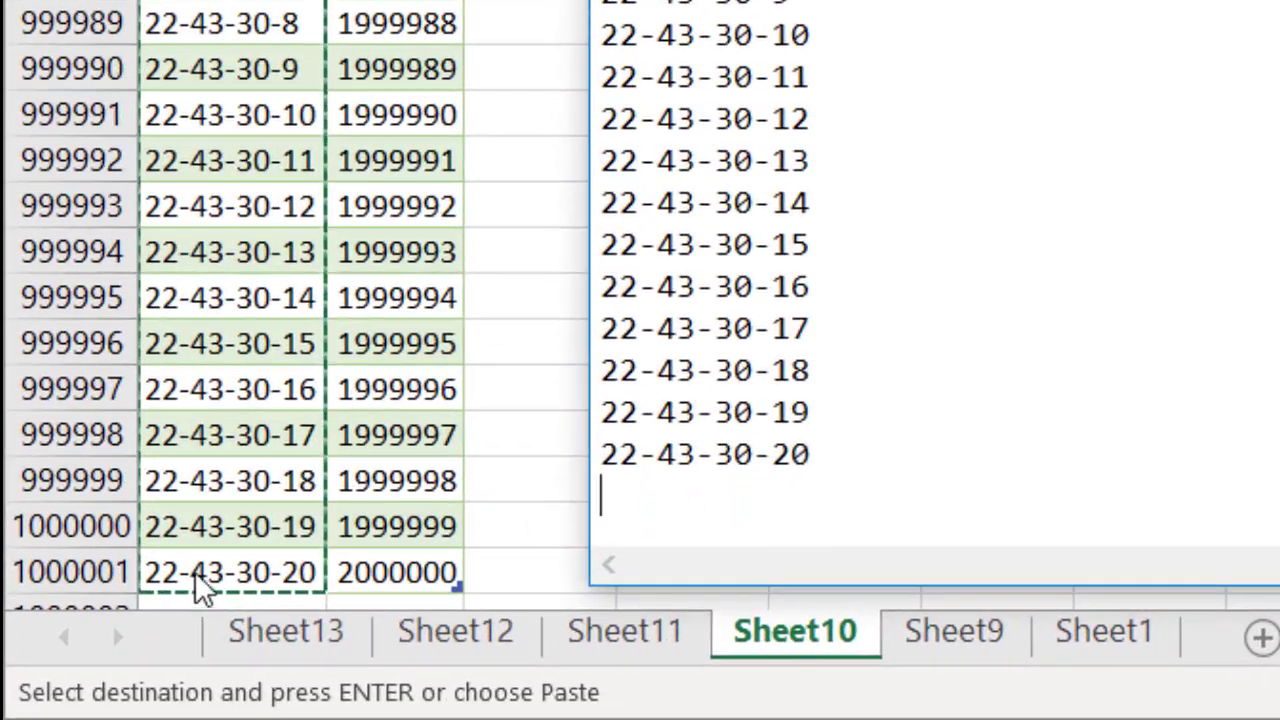
click(606, 632)
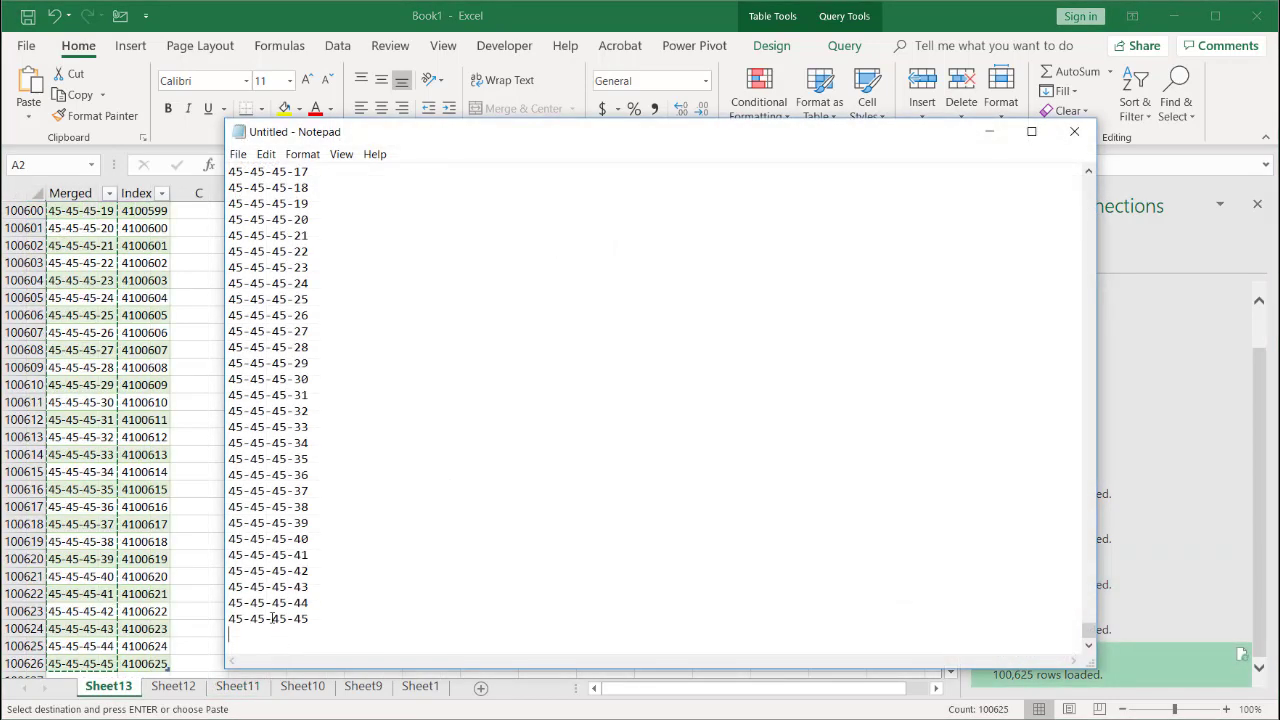
Save the Notepad list in the Downloads folder as test.txt, with the type Text Documents (*.txt)
click(236, 155)
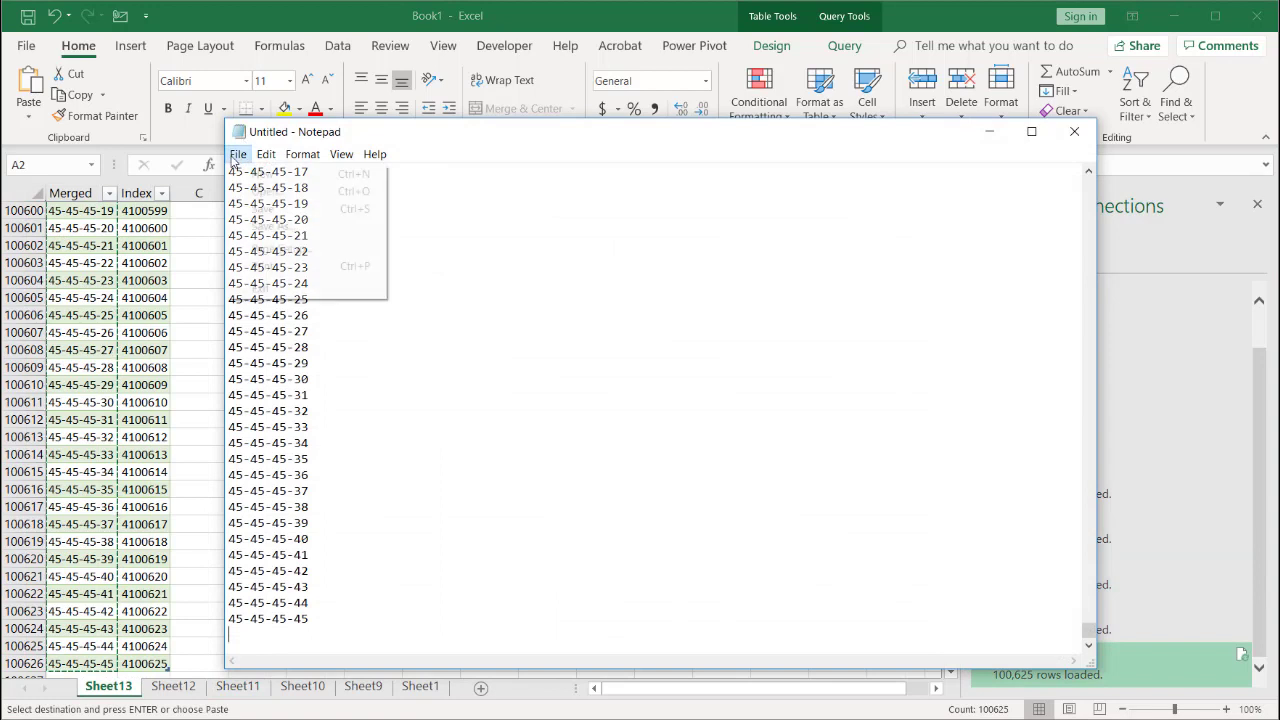
click(263, 209)
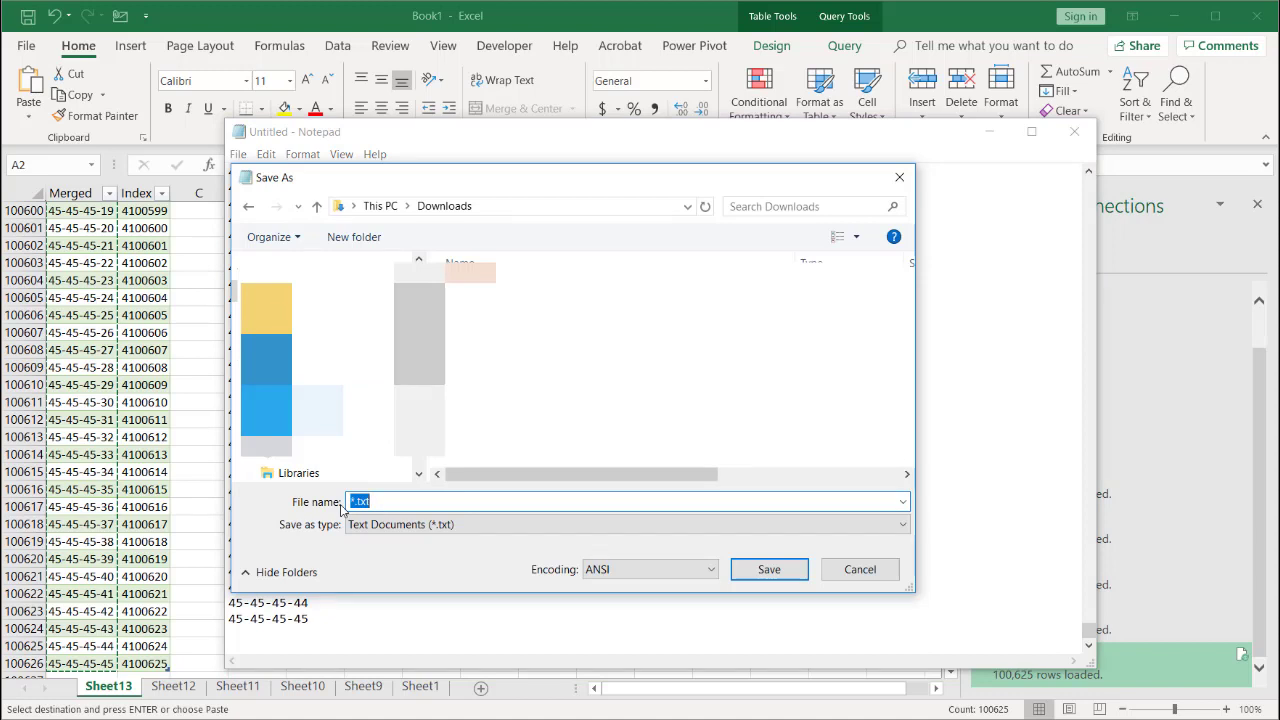
text(test.txt)
click(428, 530)
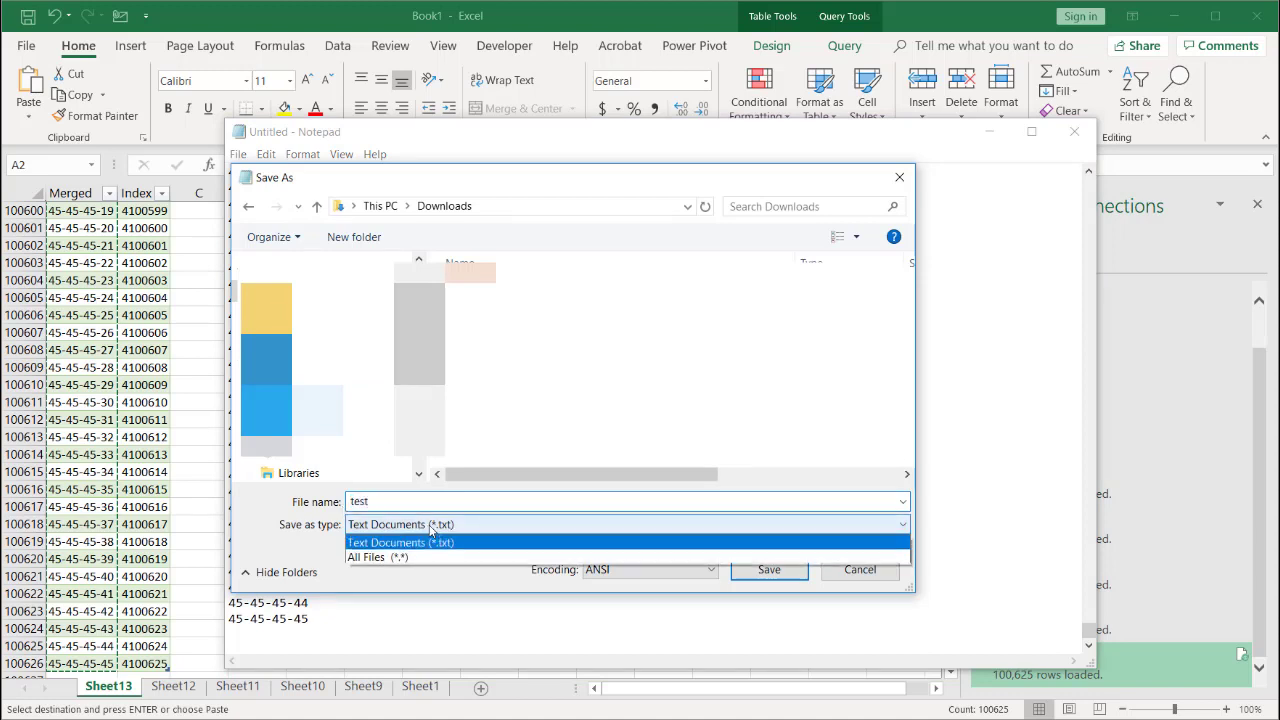
click(440, 542)
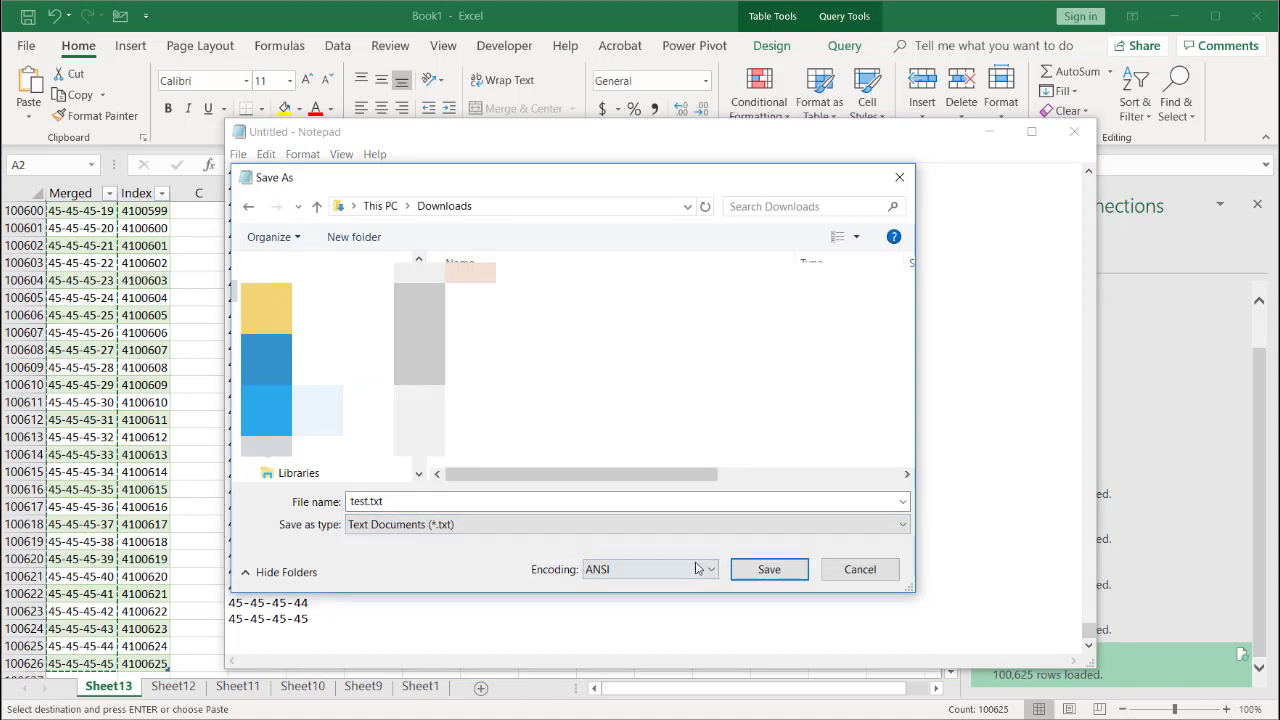
click(745, 569)
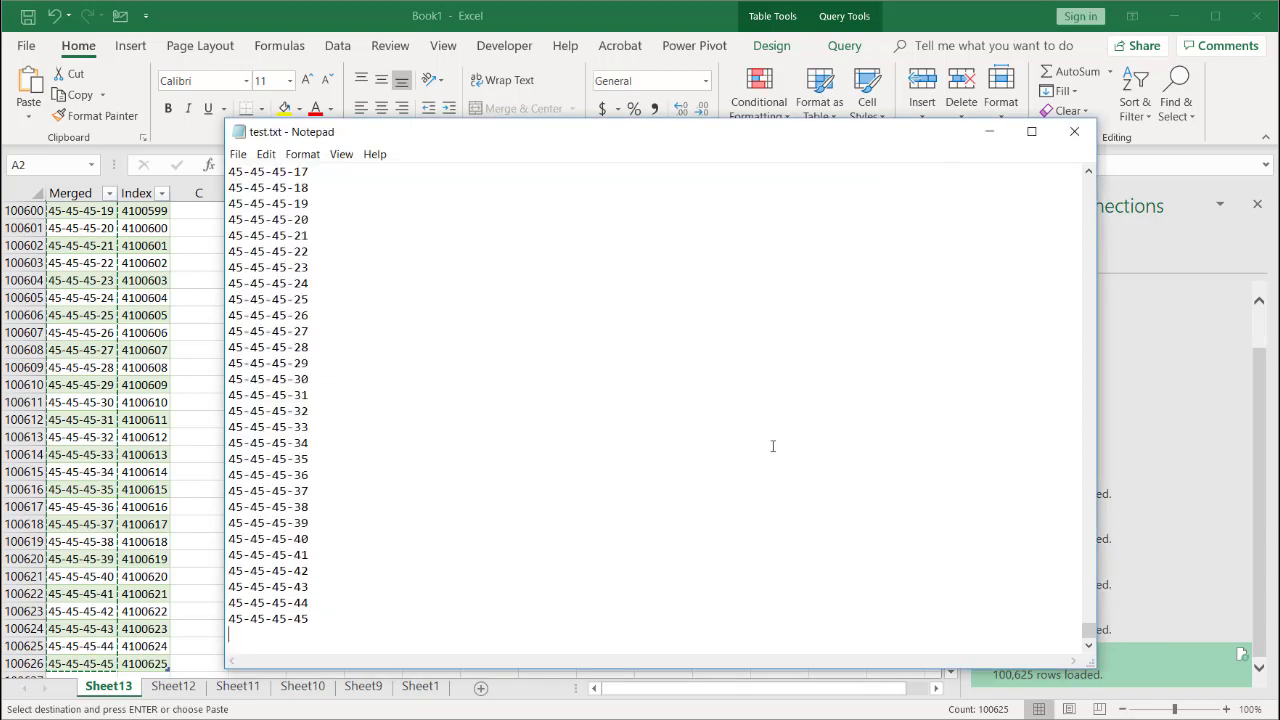
Close Notepad and reopen test.txt from the Downloads folder in File Explorer
click(238, 157)
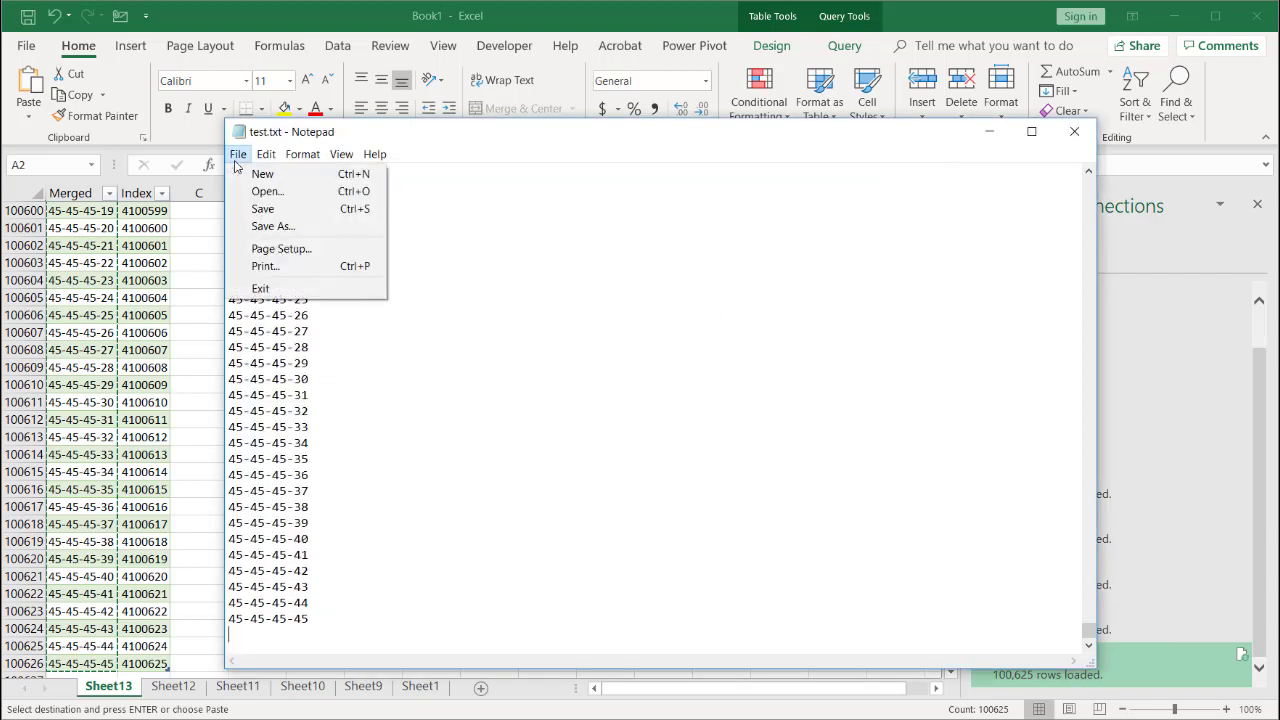
click(293, 289)
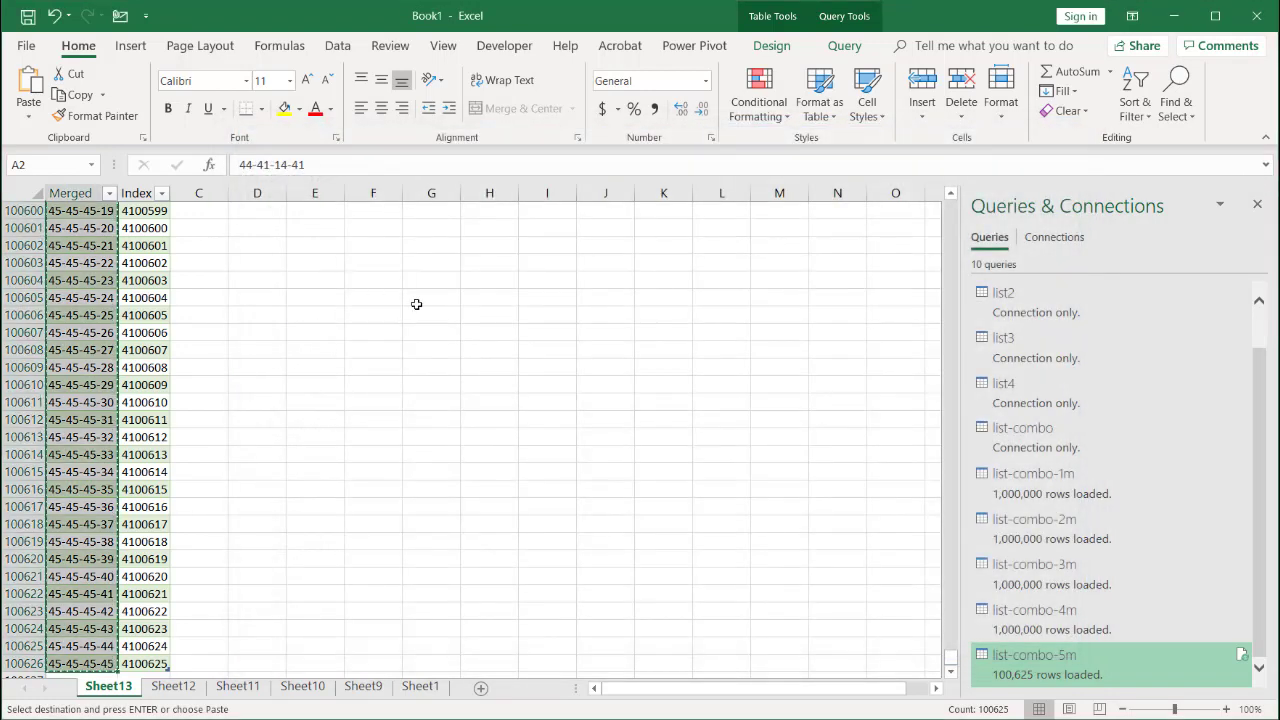
key(super+e)
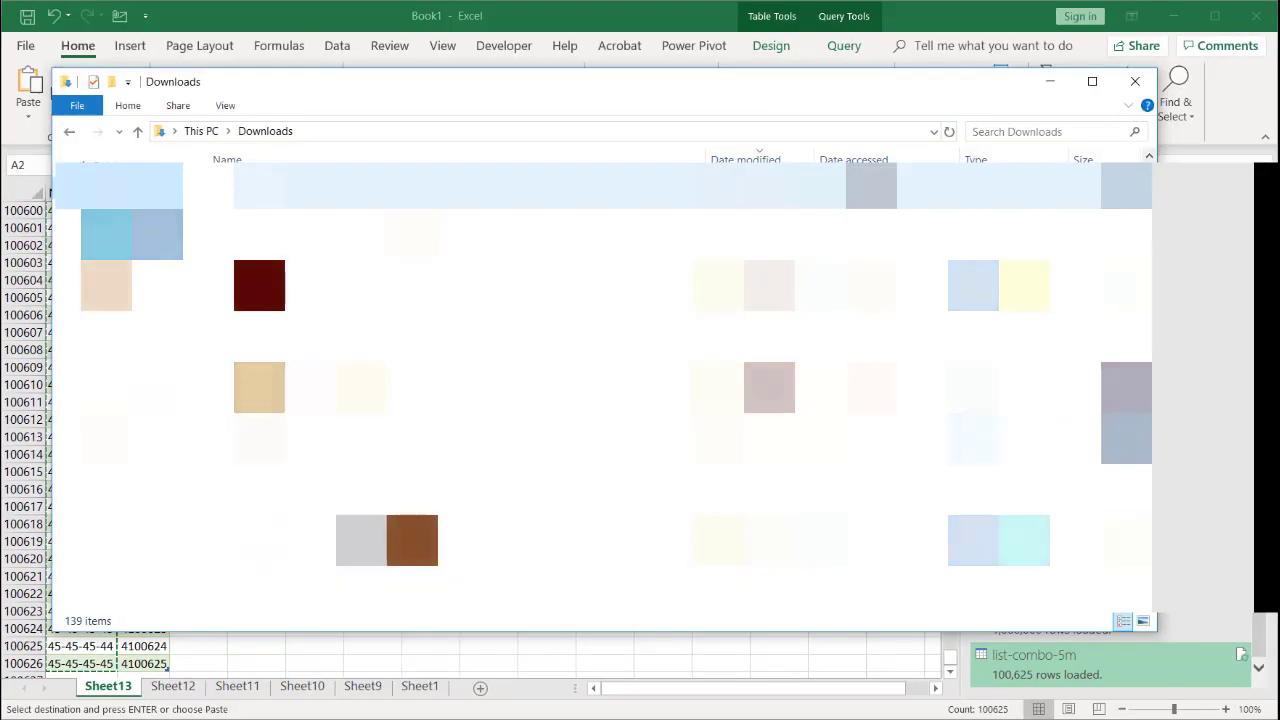
double_click(358, 197)
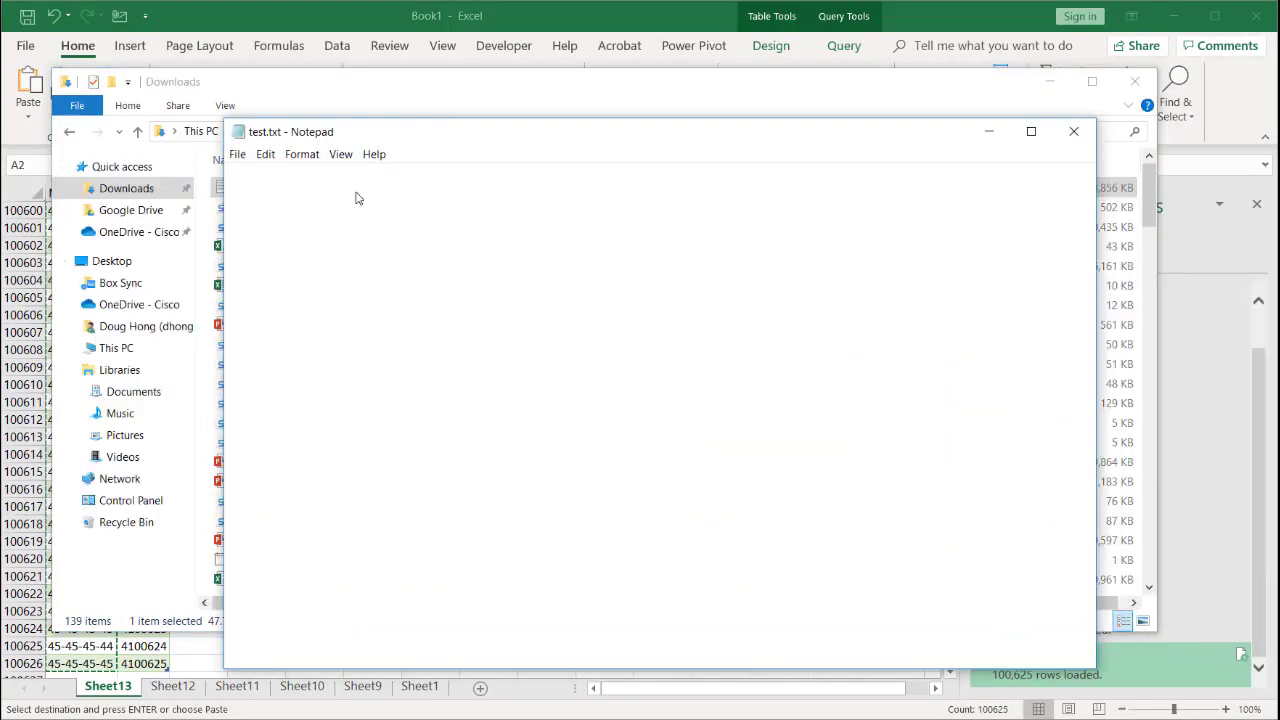